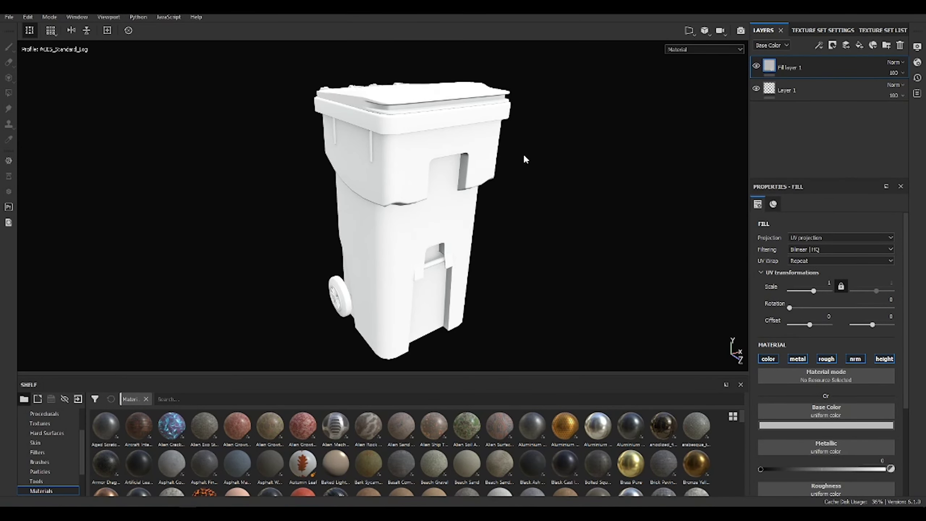
Group the fill layer into a darkPlastic folder and instantiate it into texture set 1003.
{"action": "left_click_drag", "start_coordinate": [525, 159], "coordinate": [622, 147], "text": "alt"}
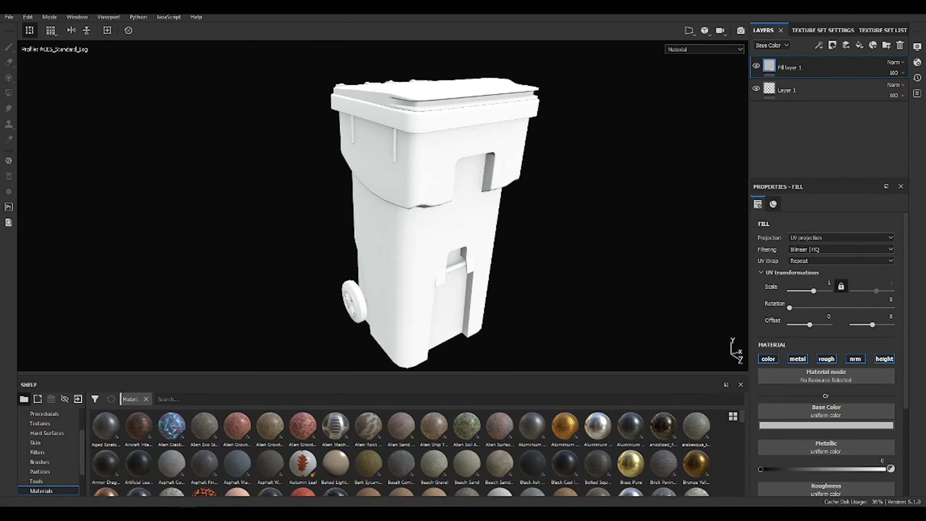
{"action": "left_click", "coordinate": [886, 46]}
{"action": "type", "text": "darkPlastic"}
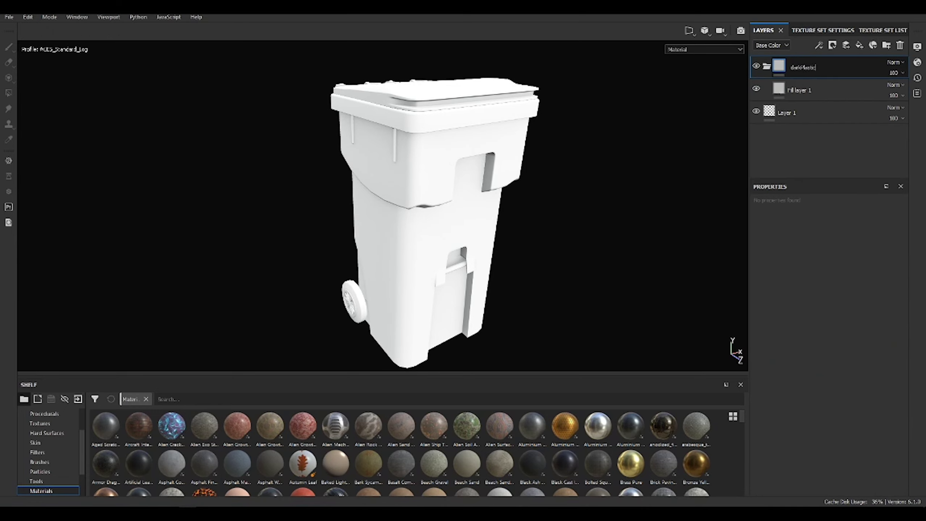
{"action": "key", "text": "Return"}
{"action": "right_click", "coordinate": [792, 69]}
{"action": "left_click", "coordinate": [864, 270]}
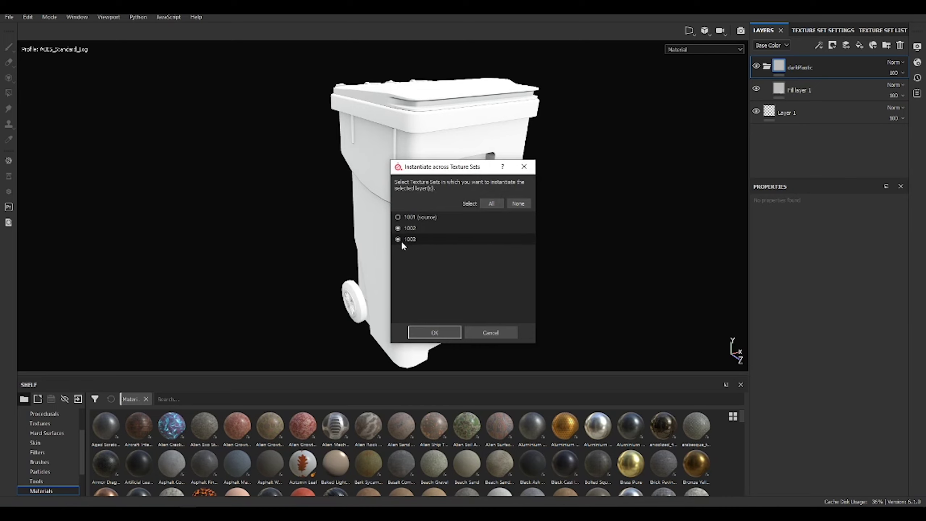
{"action": "left_click", "coordinate": [433, 334]}
{"action": "left_click", "coordinate": [798, 90]}
Set the plastic fill's base colour to dark slate blue.
{"action": "left_click", "coordinate": [826, 425]}
{"action": "left_click_drag", "start_coordinate": [875, 386], "coordinate": [875, 350]}
{"action": "left_click", "coordinate": [816, 381]}
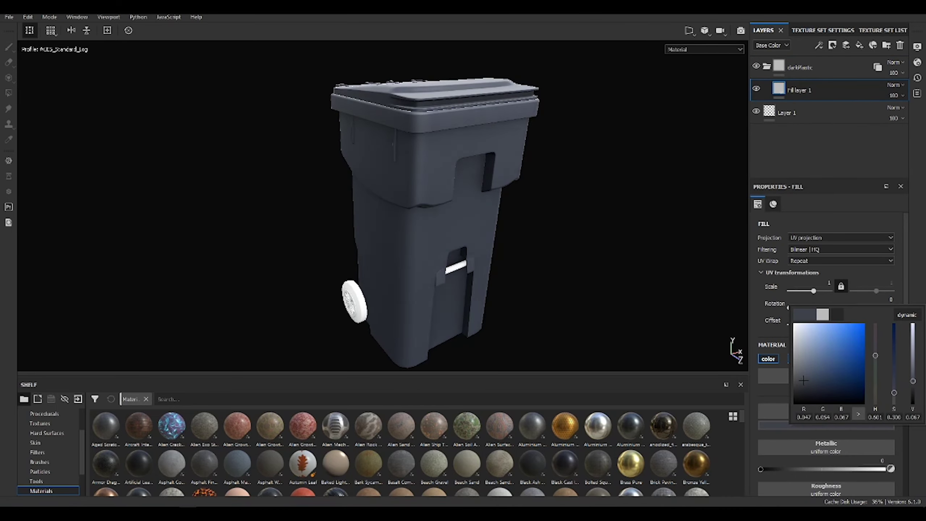
{"action": "mouse_move", "coordinate": [456, 164]}
{"action": "left_mouse_down", "text": "alt"}
{"action": "mouse_move", "coordinate": [485, 186]}
{"action": "mouse_move", "coordinate": [500, 227]}
{"action": "mouse_move", "coordinate": [517, 237]}
{"action": "left_mouse_up", "text": "alt"}
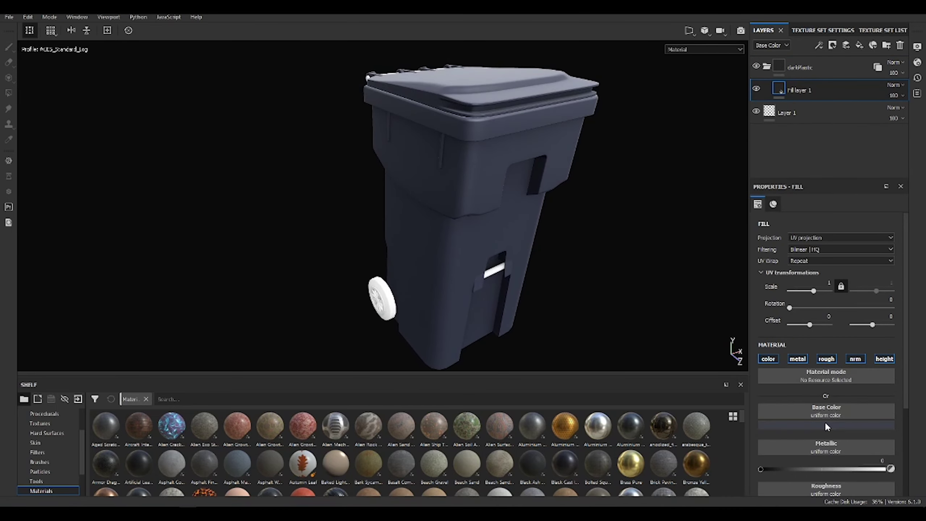
{"action": "left_click", "coordinate": [824, 422]}
{"action": "left_click_drag", "start_coordinate": [912, 386], "coordinate": [914, 379]}
{"action": "left_click", "coordinate": [641, 304]}
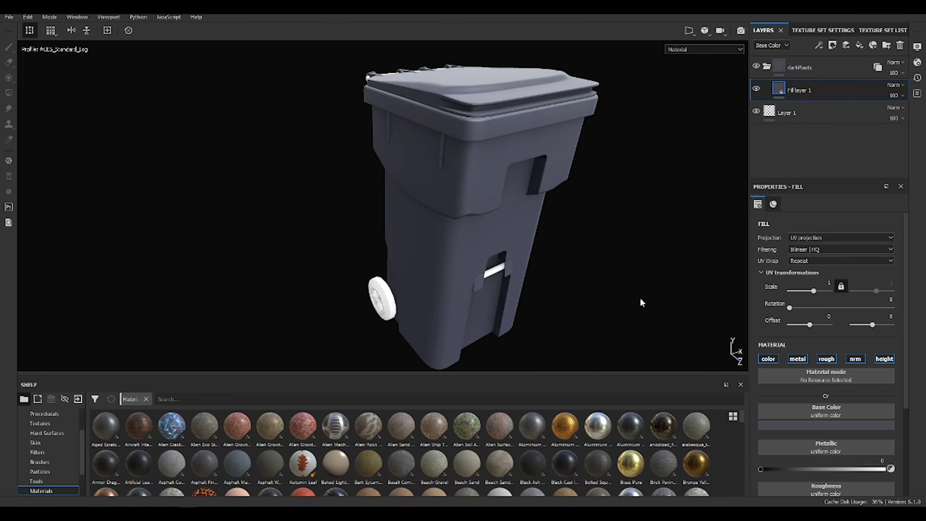
{"action": "left_click_drag", "start_coordinate": [641, 304], "coordinate": [555, 217], "text": "alt"}
Reorder the fill copies, hide the top copy and tint the middle copy darker purple.
{"action": "left_click_drag", "start_coordinate": [799, 91], "coordinate": [795, 82]}
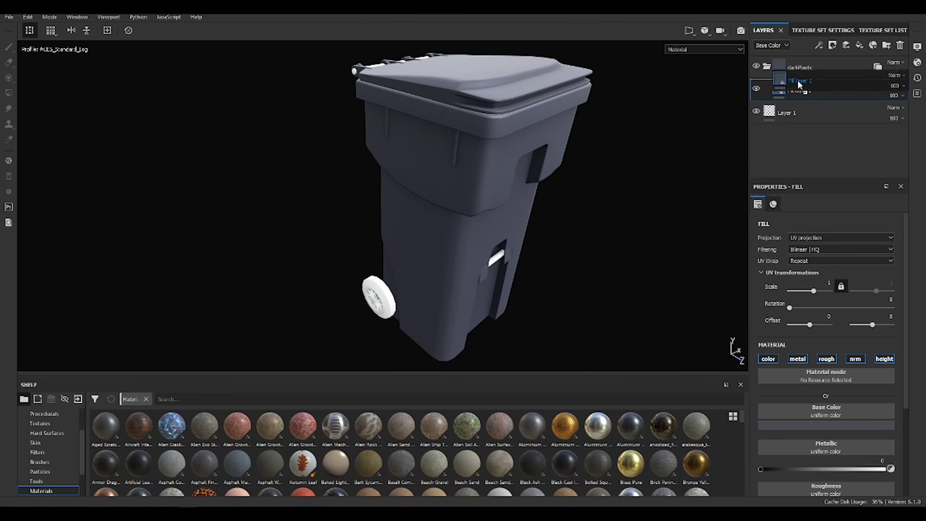
{"action": "left_click", "coordinate": [807, 113]}
{"action": "left_click", "coordinate": [826, 411]}
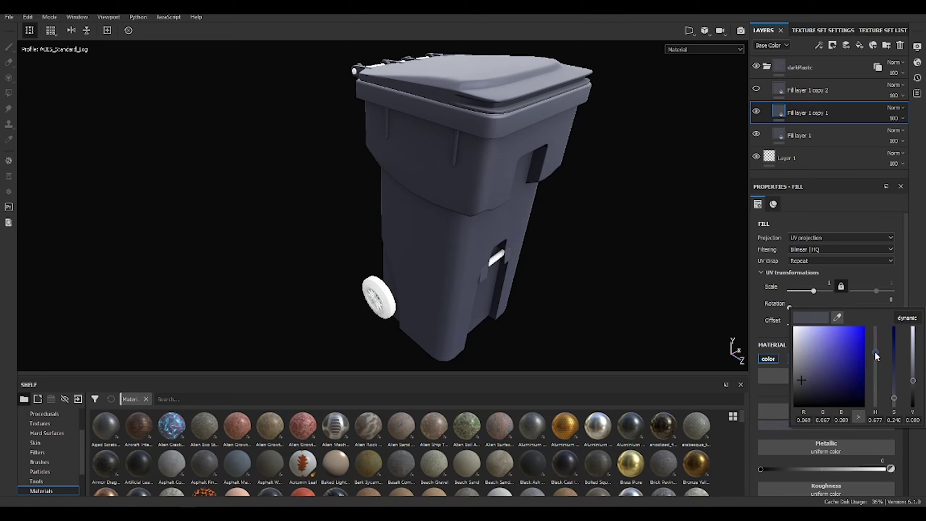
{"action": "left_click", "coordinate": [876, 350]}
{"action": "left_click_drag", "start_coordinate": [894, 398], "coordinate": [895, 396]}
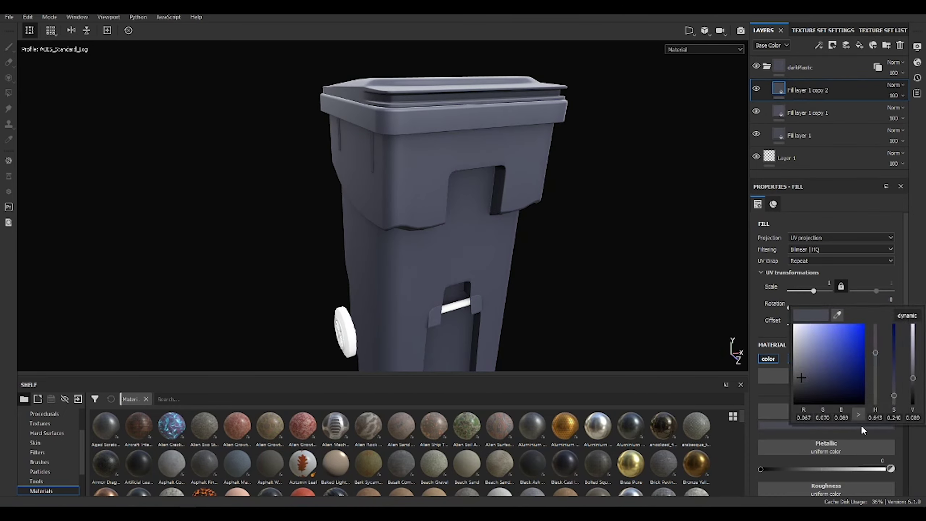
{"action": "key", "text": "ctrl+z"}
{"action": "key", "text": "ctrl+z"}
{"action": "left_click_drag", "start_coordinate": [657, 256], "coordinate": [542, 202], "text": "alt"}
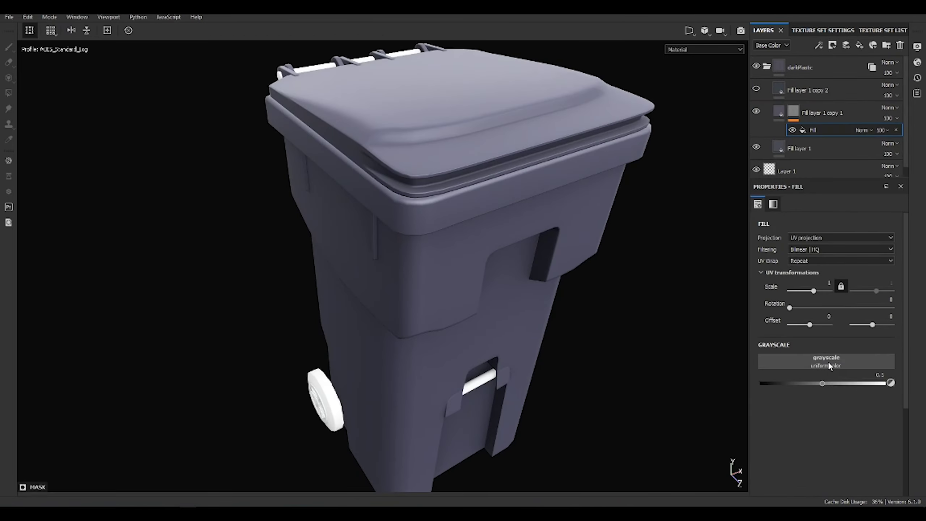
Set the mask's Grunge Leak to tri-planar and its Mask Editor generator to Multiply.
{"action": "left_click", "coordinate": [794, 111], "text": "alt"}
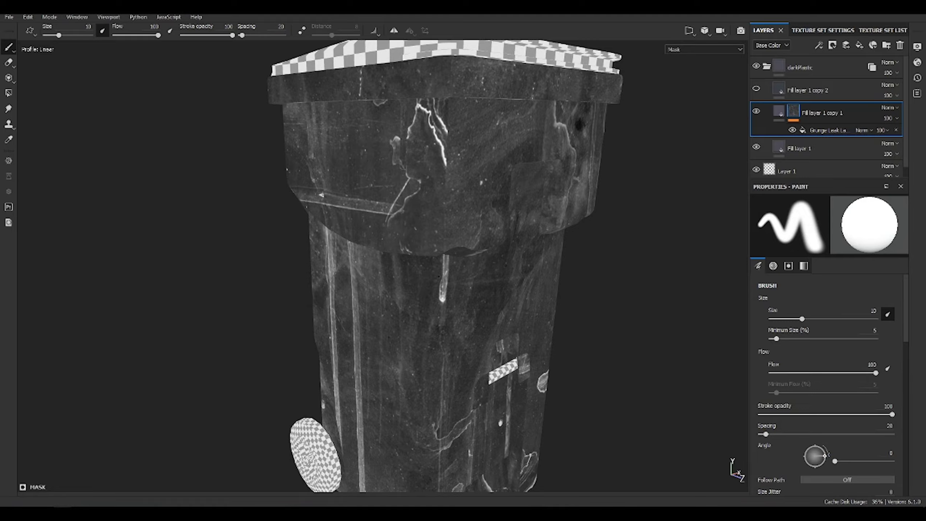
{"action": "left_click", "coordinate": [828, 130]}
{"action": "left_click", "coordinate": [840, 237]}
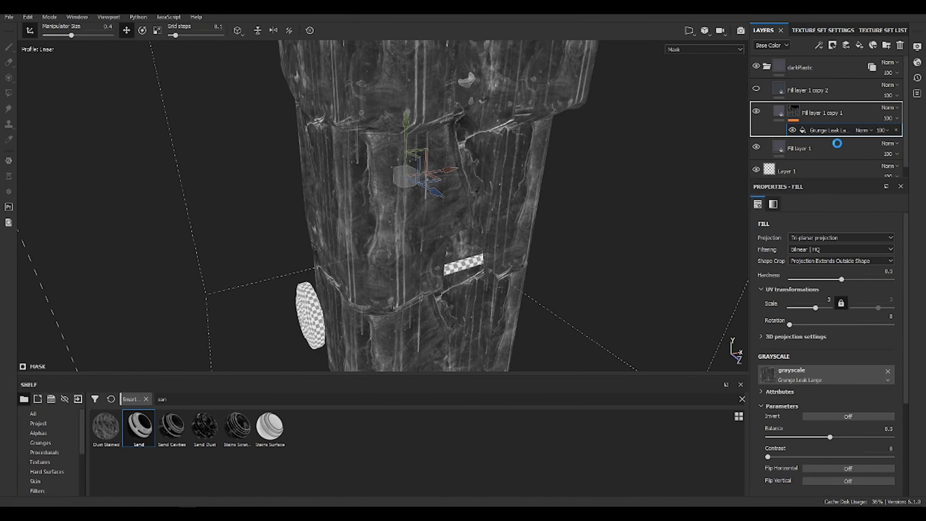
{"action": "left_click", "coordinate": [823, 130]}
{"action": "left_click", "coordinate": [863, 129]}
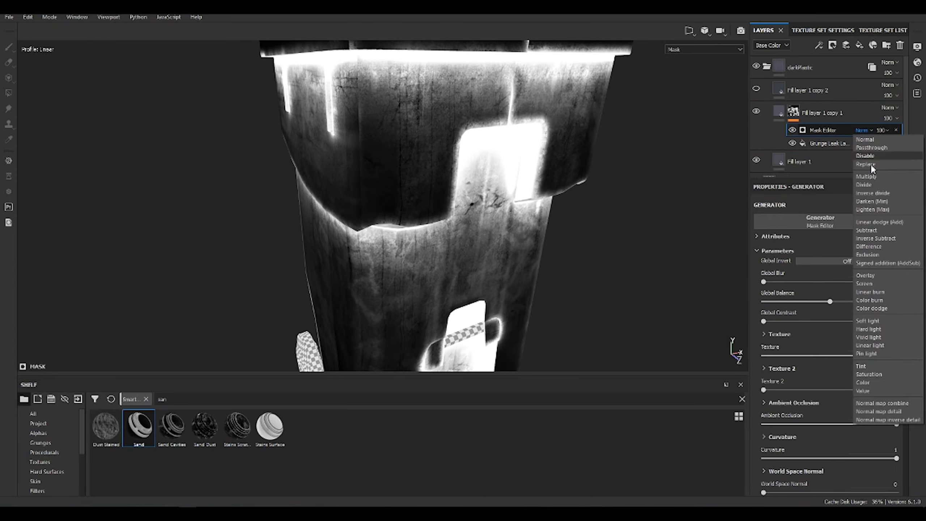
{"action": "left_click", "coordinate": [871, 160]}
{"action": "left_click_drag", "start_coordinate": [525, 195], "coordinate": [481, 219], "text": "alt"}
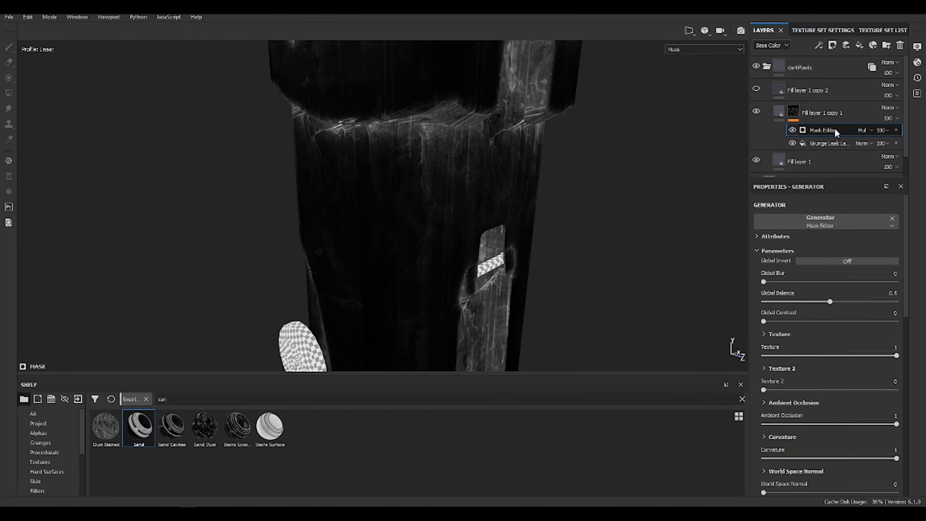
Add a Levels adjustment to the mask, raise its midpoint, and check the base colour channel.
{"action": "left_click", "coordinate": [819, 45]}
{"action": "left_click", "coordinate": [839, 93]}
{"action": "left_click_drag", "start_coordinate": [816, 232], "coordinate": [860, 227]}
{"action": "left_click_drag", "start_coordinate": [456, 226], "coordinate": [507, 251], "text": "alt"}
{"action": "key", "text": "m"}
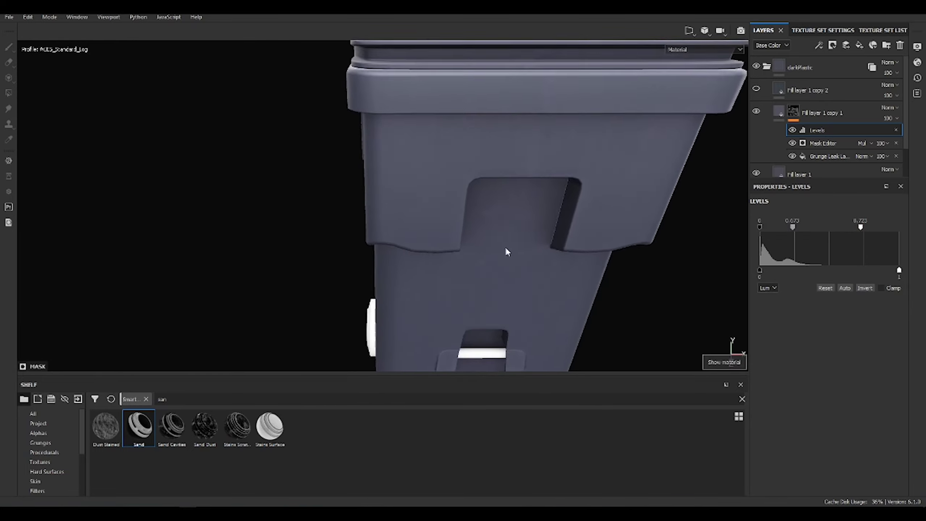
{"action": "scroll", "coordinate": [507, 252], "scroll_direction": "up", "scroll_amount": 2}
{"action": "scroll", "coordinate": [583, 265], "scroll_direction": "up", "scroll_amount": 3}
{"action": "key", "text": "c"}
{"action": "scroll", "coordinate": [582, 264], "scroll_direction": "up", "scroll_amount": 3}
{"action": "left_click_drag", "start_coordinate": [582, 264], "coordinate": [552, 236], "text": "alt"}
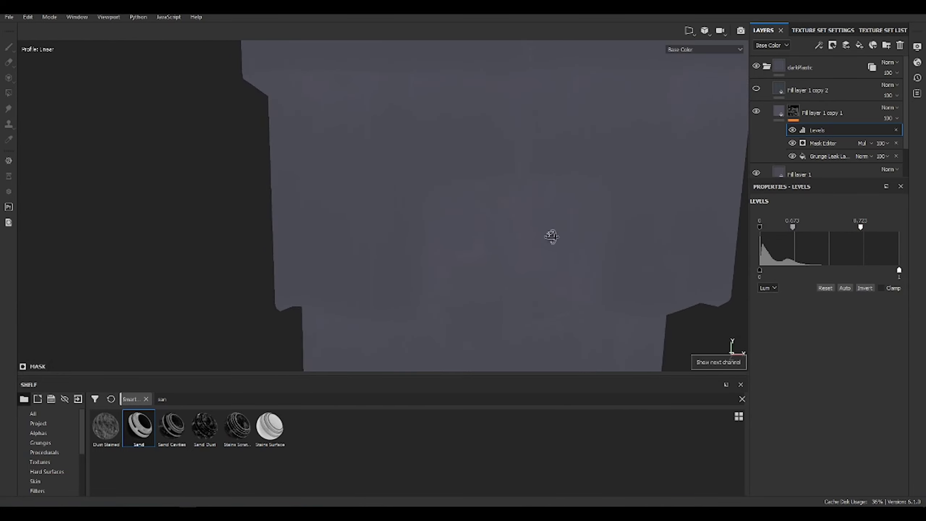
Set the Levels midpoint to 0.559 and highlight to 0.644, then select the middle copy's colour.
{"action": "left_click", "coordinate": [793, 112], "text": "alt"}
{"action": "left_click", "coordinate": [821, 130]}
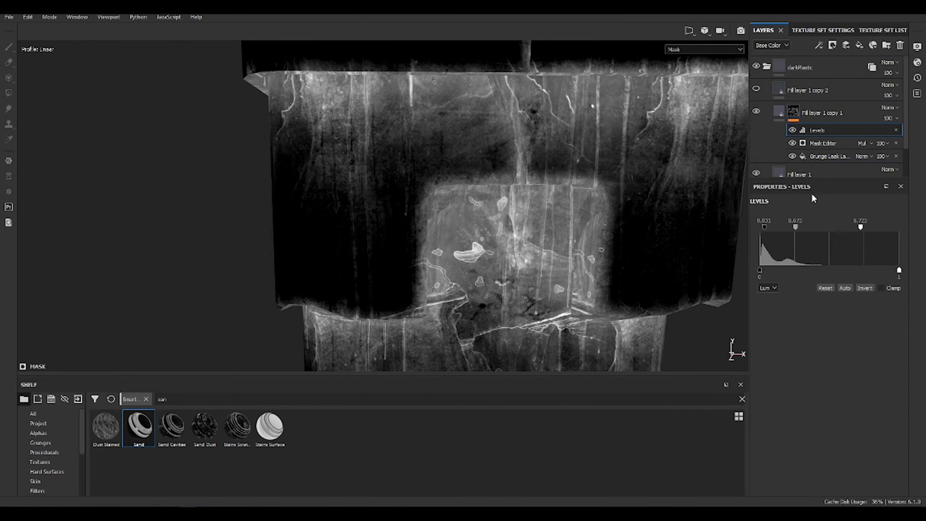
{"action": "left_click_drag", "start_coordinate": [795, 227], "coordinate": [786, 227]}
{"action": "left_click_drag", "start_coordinate": [860, 227], "coordinate": [850, 227]}
{"action": "key", "text": "m"}
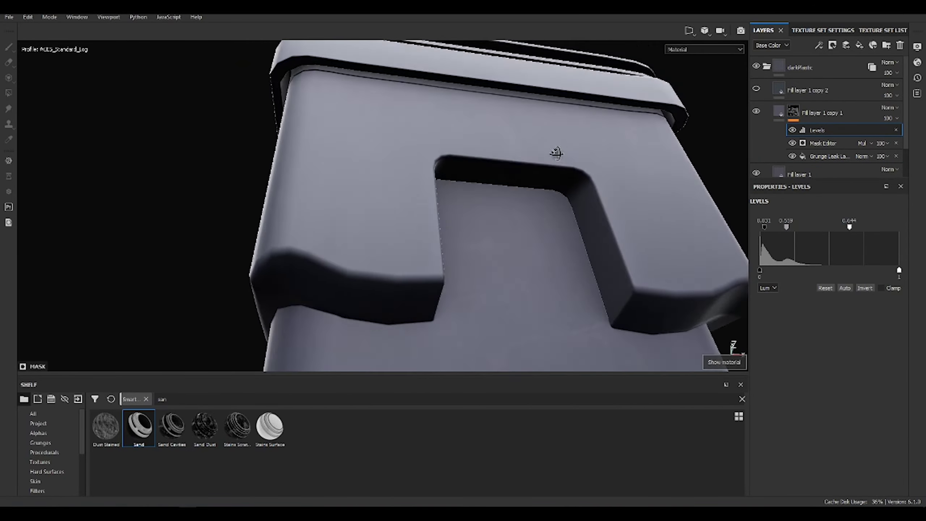
{"action": "left_click_drag", "start_coordinate": [606, 223], "coordinate": [552, 155], "text": "alt"}
{"action": "left_click", "coordinate": [822, 113]}
{"action": "left_click", "coordinate": [826, 410]}
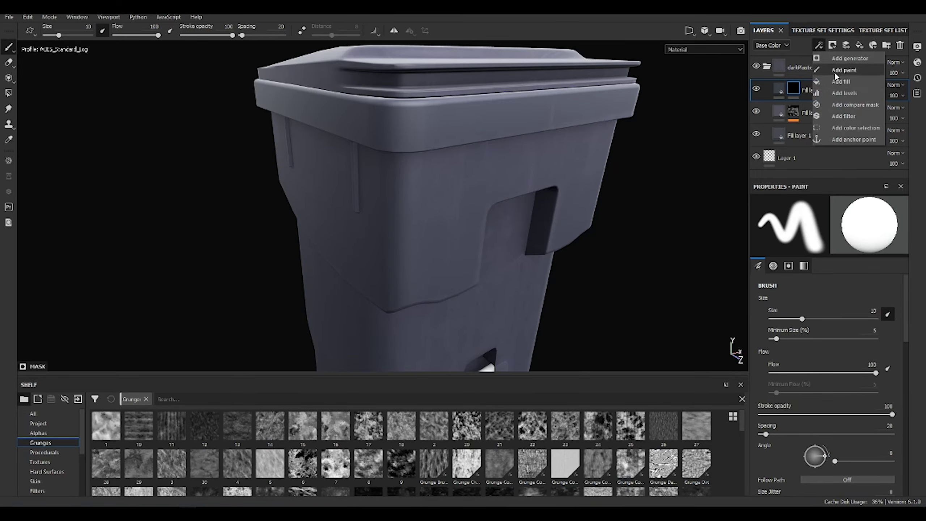
Fill the top copy's mask with grunge texture 18 in tri-planar projection.
{"action": "left_click", "coordinate": [839, 81]}
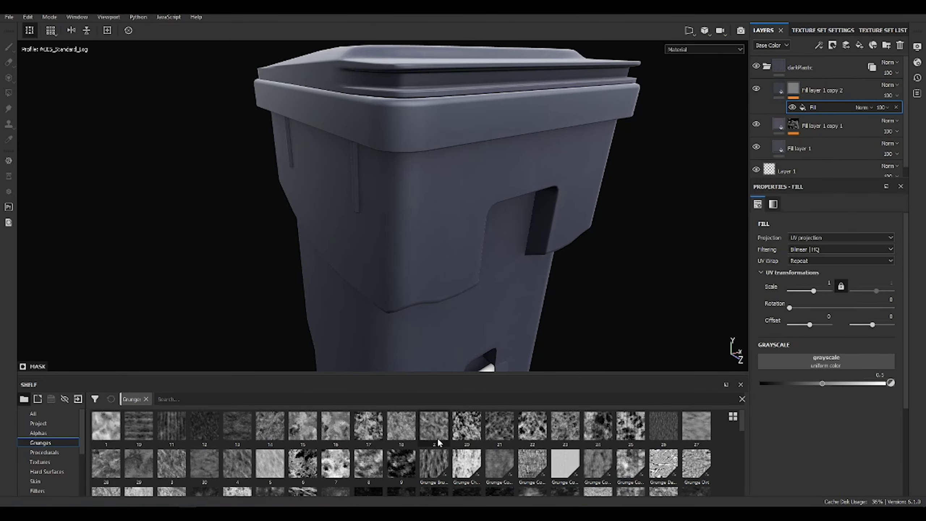
{"action": "left_click_drag", "start_coordinate": [402, 436], "coordinate": [824, 363]}
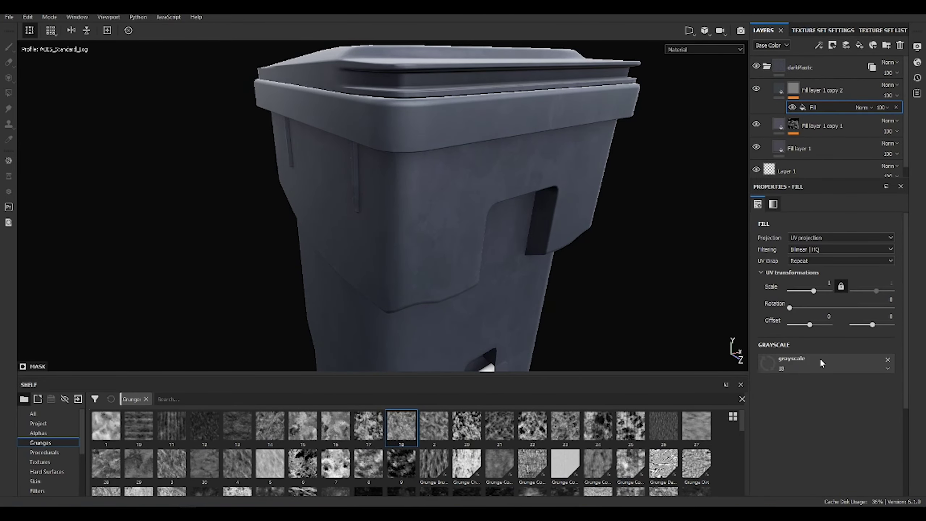
{"action": "left_click", "coordinate": [793, 89], "text": "alt"}
{"action": "left_click", "coordinate": [813, 107]}
{"action": "left_click", "coordinate": [840, 238]}
{"action": "left_click", "coordinate": [814, 248]}
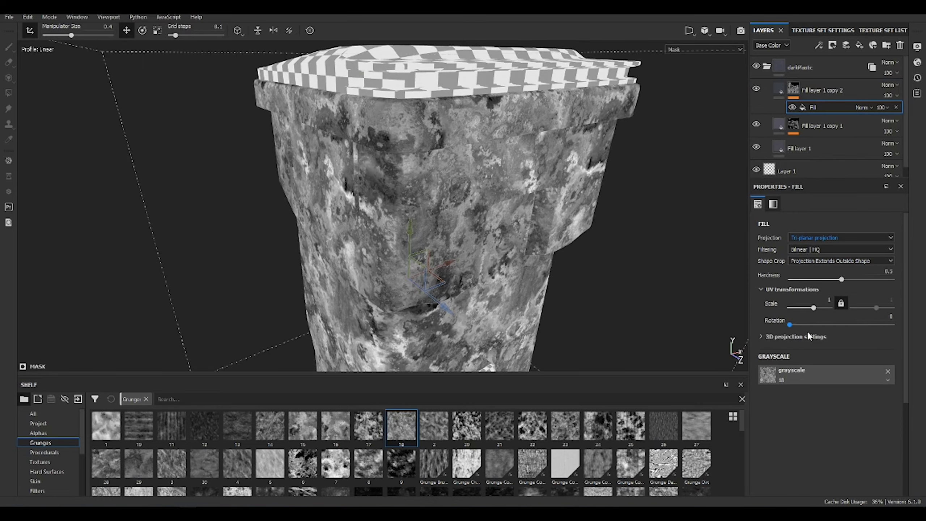
Add a BnW Spots 2 fill with Disorder 0.25, Balance 0.41 and Contrast 0.15.
{"action": "left_click", "coordinate": [819, 45]}
{"action": "left_click", "coordinate": [835, 84]}
{"action": "left_click", "coordinate": [826, 361]}
{"action": "type", "text": "noise"}
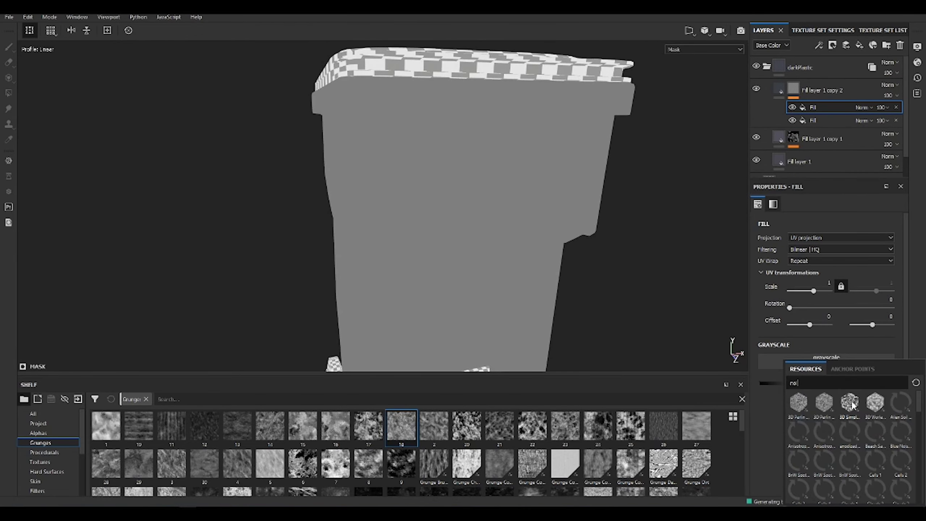
{"action": "left_click", "coordinate": [851, 435]}
{"action": "scroll", "coordinate": [779, 390], "scroll_direction": "down", "scroll_amount": 3}
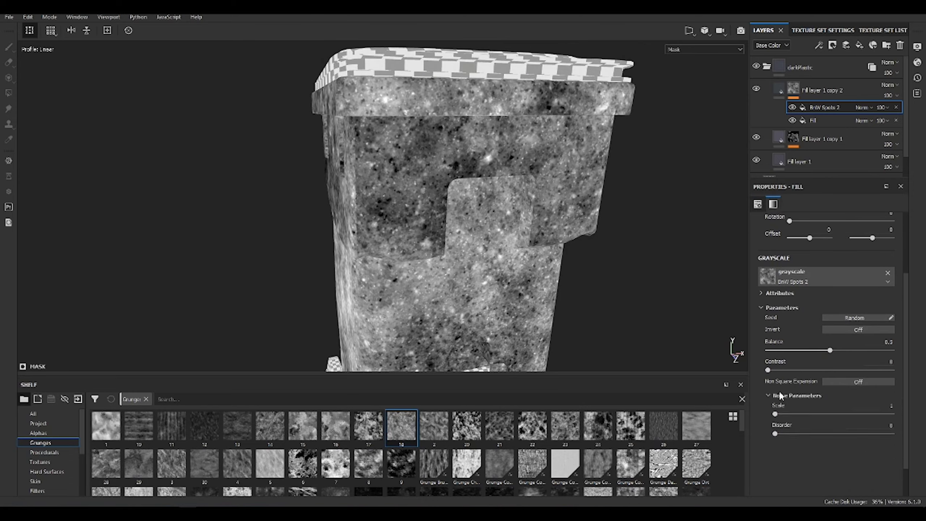
{"action": "left_click_drag", "start_coordinate": [781, 433], "coordinate": [804, 434]}
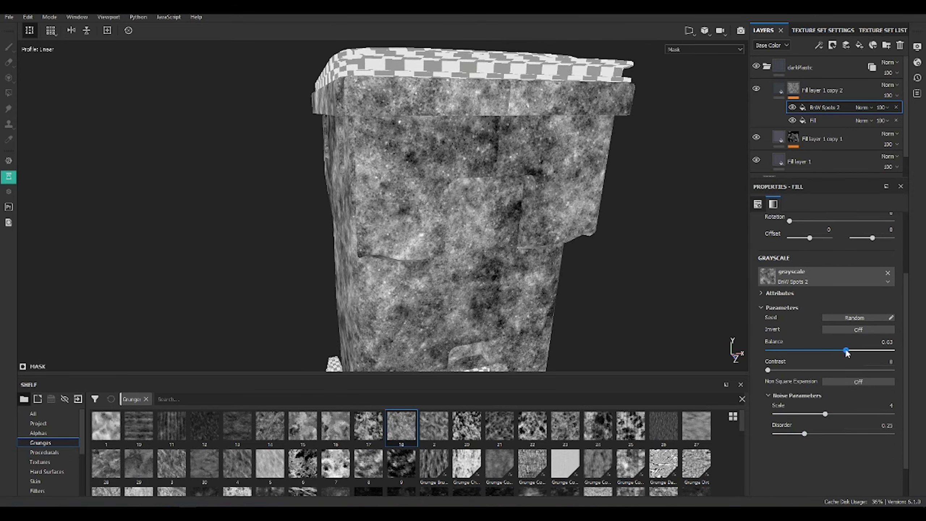
{"action": "left_click_drag", "start_coordinate": [845, 351], "coordinate": [819, 350]}
{"action": "left_click_drag", "start_coordinate": [768, 370], "coordinate": [787, 370]}
Blend the BnW Spots 2 fill in Multiply mode at 60 opacity.
{"action": "left_click", "coordinate": [864, 107]}
{"action": "left_click", "coordinate": [875, 170]}
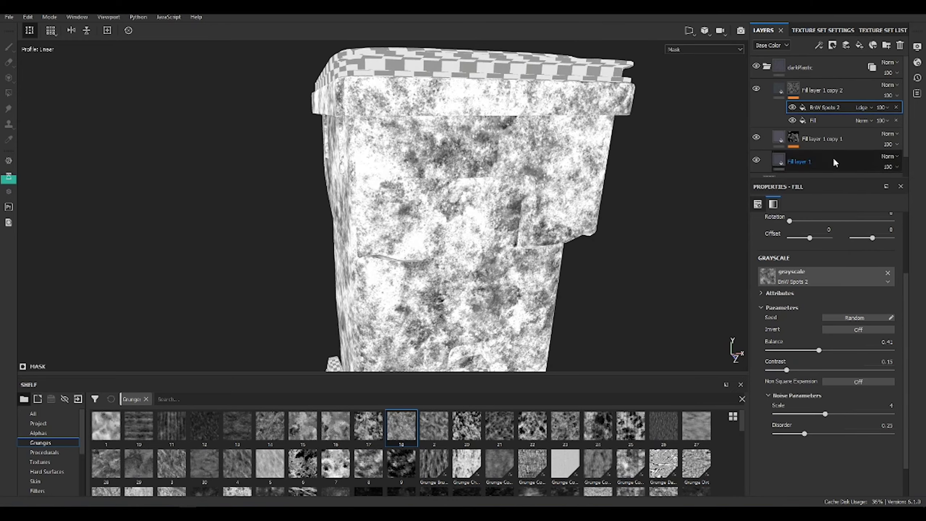
{"action": "left_click", "coordinate": [863, 107]}
{"action": "left_click", "coordinate": [875, 157]}
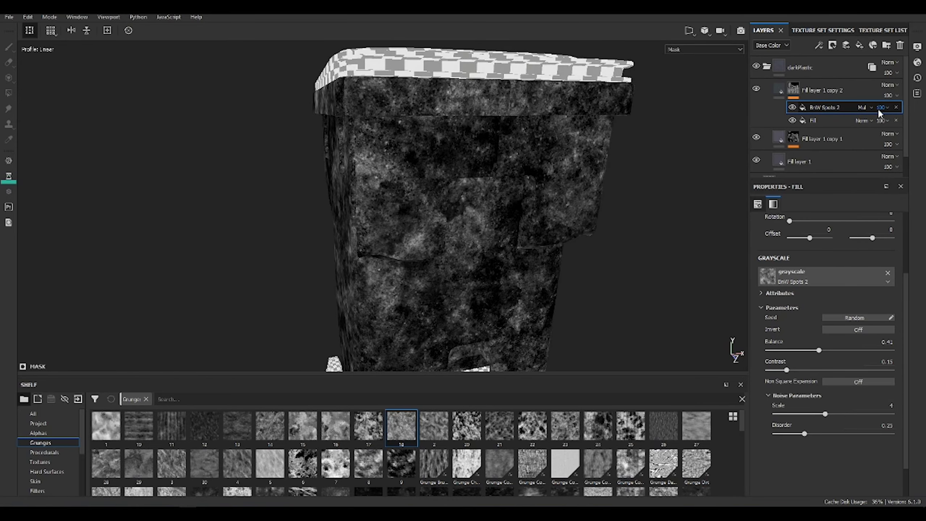
{"action": "left_click_drag", "start_coordinate": [878, 113], "coordinate": [890, 126]}
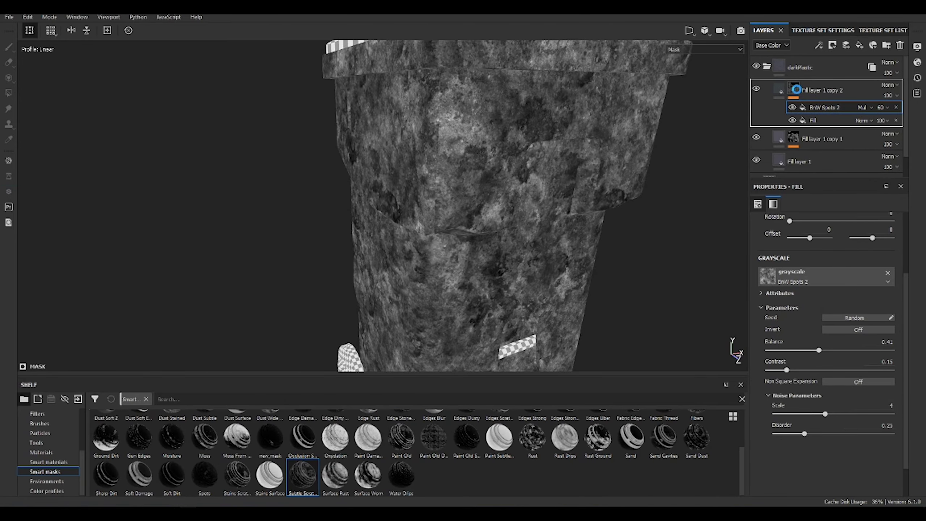
Add the Occlusion smart mask to Fill layer 1 copy 2 in Multiply mode.
{"action": "left_click", "coordinate": [796, 89]}
{"action": "key", "text": "1"}
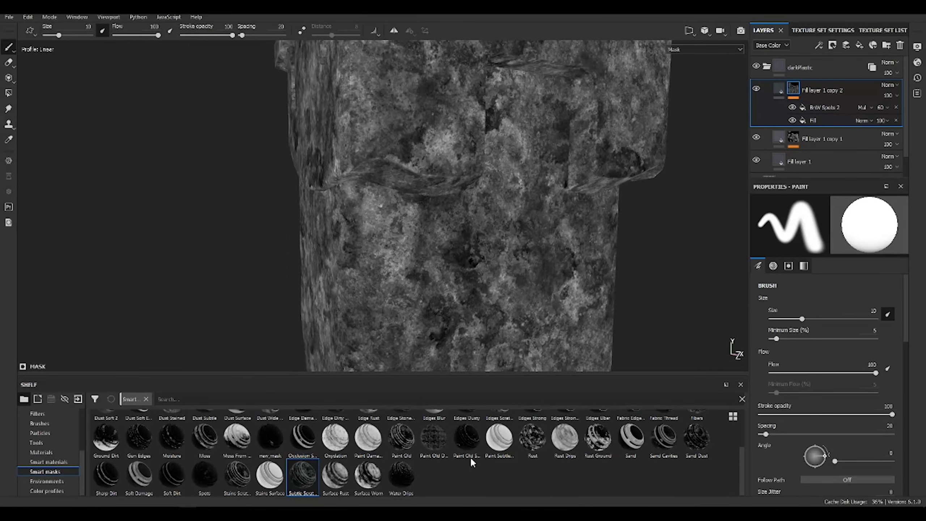
{"action": "scroll", "coordinate": [471, 463], "scroll_direction": "up", "scroll_amount": 2}
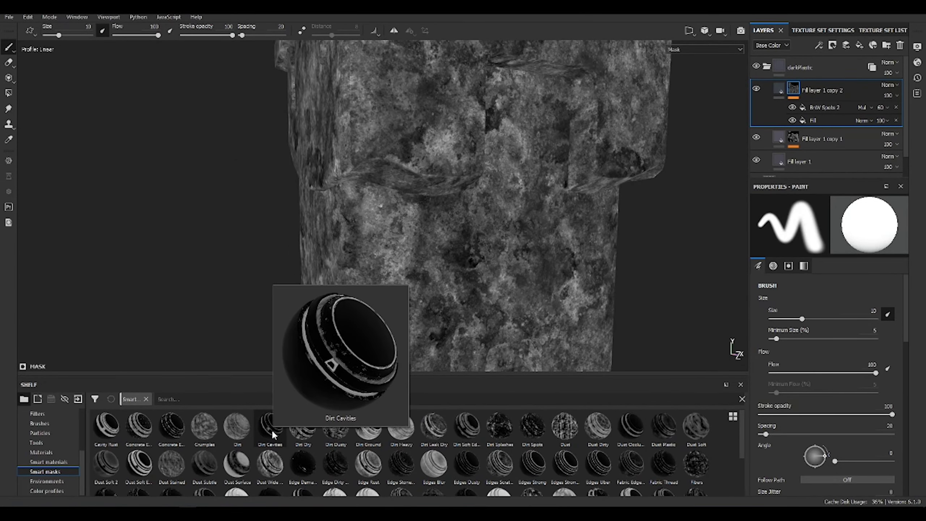
{"action": "left_click_drag", "start_coordinate": [273, 434], "coordinate": [711, 257]}
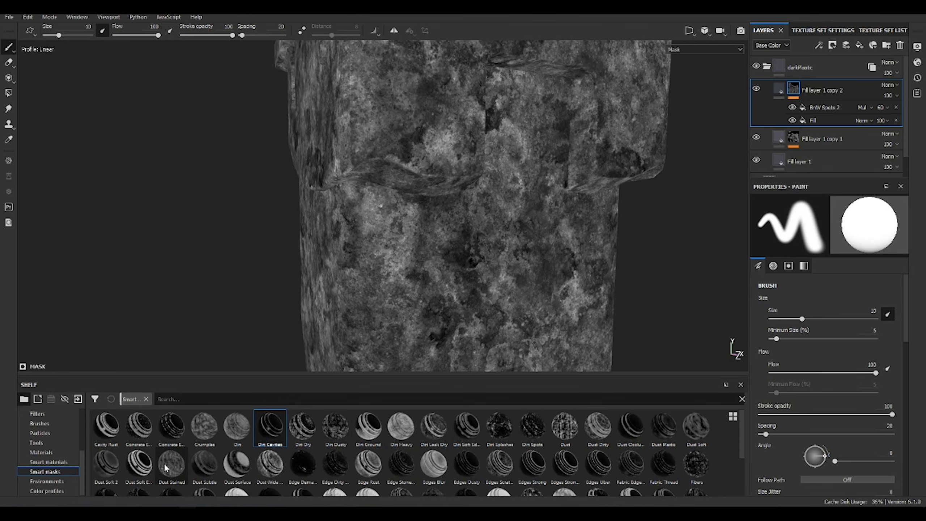
{"action": "scroll", "coordinate": [607, 469], "scroll_direction": "down", "scroll_amount": 2}
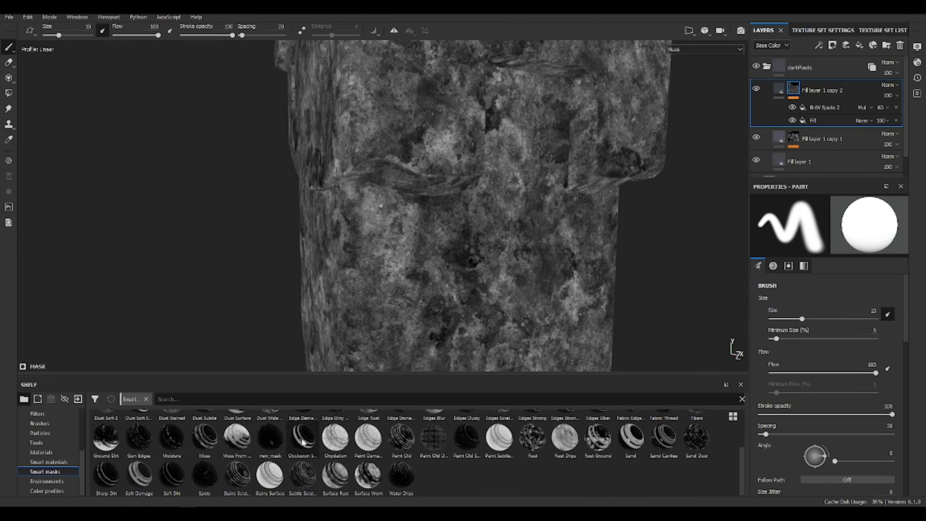
{"action": "left_click_drag", "start_coordinate": [796, 190], "coordinate": [828, 102]}
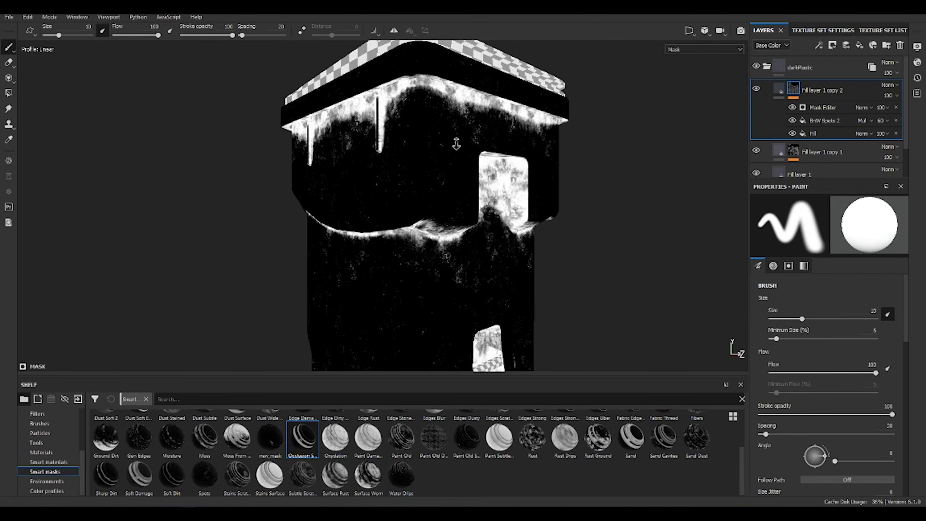
{"action": "left_click", "coordinate": [864, 107]}
{"action": "left_click", "coordinate": [875, 150]}
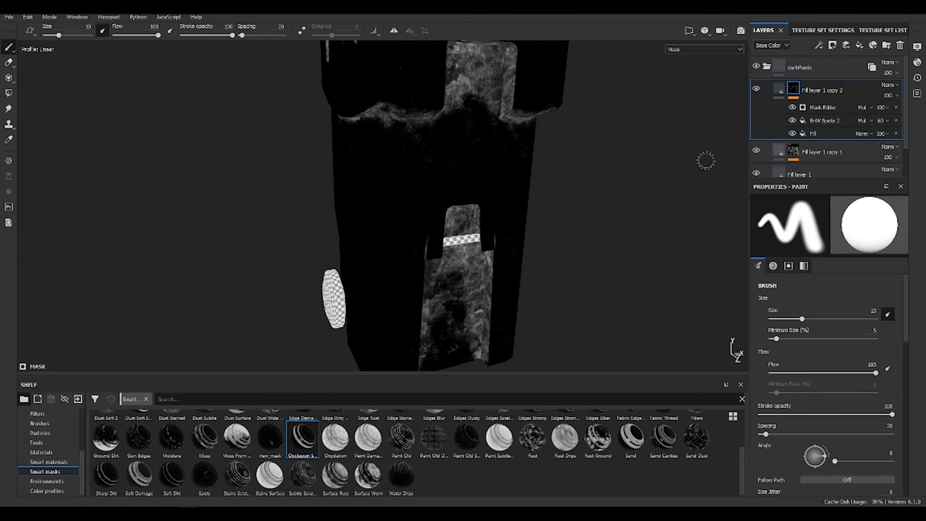
{"action": "key", "text": "m"}
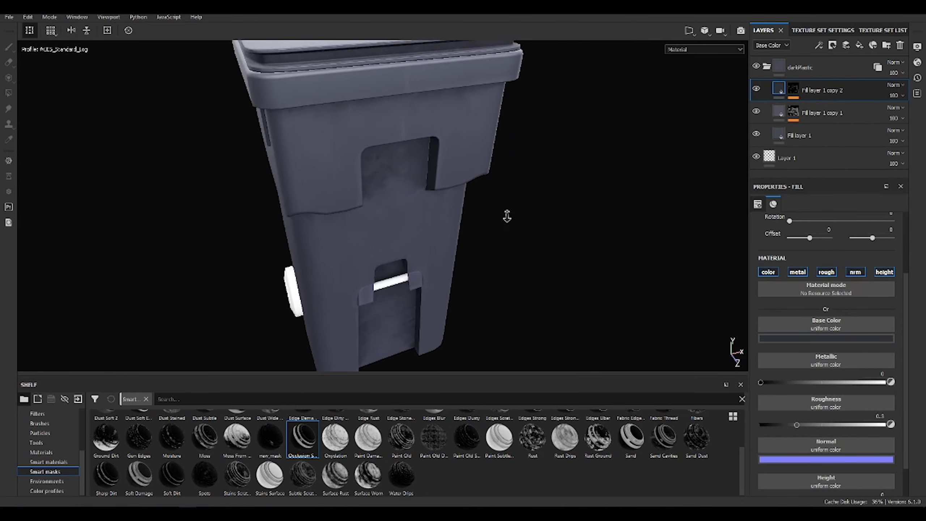
{"action": "mouse_move", "coordinate": [504, 213]}
{"action": "left_mouse_down", "text": "alt"}
{"action": "mouse_move", "coordinate": [423, 221]}
{"action": "mouse_move", "coordinate": [585, 149]}
{"action": "left_mouse_up", "text": "alt"}
Add Levels to the mask with black point 0.194, then drop in the Dirt generator.
{"action": "left_click", "coordinate": [793, 89], "text": "alt"}
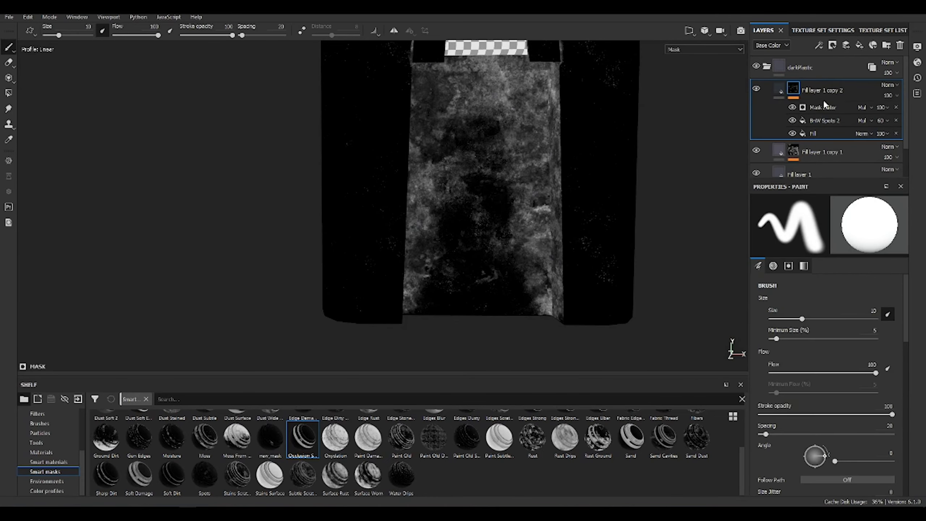
{"action": "right_click", "coordinate": [825, 104]}
{"action": "left_click", "coordinate": [849, 93]}
{"action": "left_click_drag", "start_coordinate": [759, 227], "coordinate": [786, 227]}
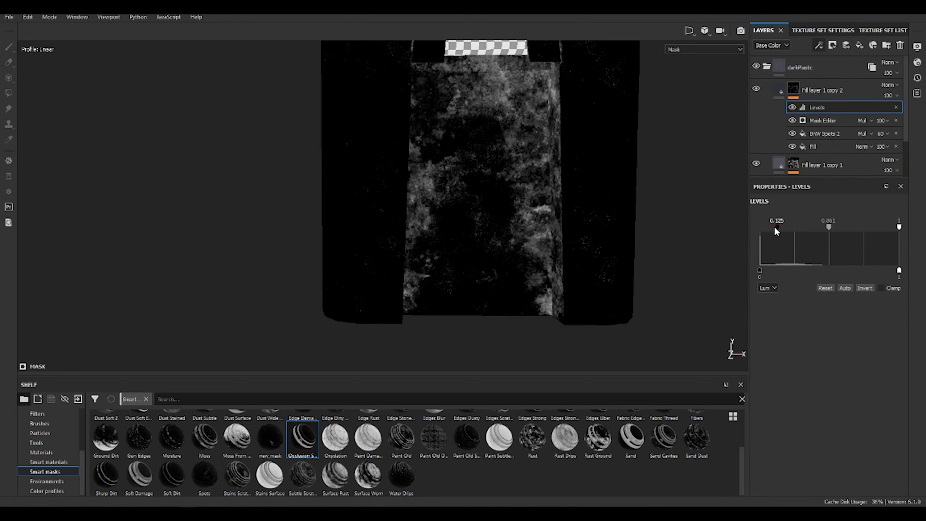
{"action": "mouse_move", "coordinate": [620, 211]}
{"action": "left_mouse_down", "text": "alt"}
{"action": "mouse_move", "coordinate": [613, 200]}
{"action": "mouse_move", "coordinate": [566, 251]}
{"action": "left_mouse_up", "text": "alt"}
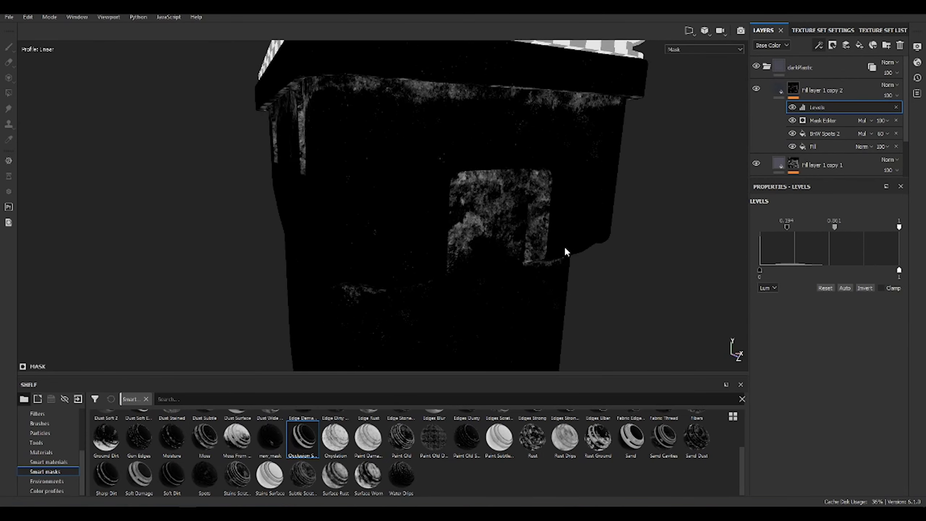
{"action": "mouse_move", "coordinate": [562, 207]}
{"action": "left_mouse_down", "text": "alt"}
{"action": "mouse_move", "coordinate": [647, 203]}
{"action": "mouse_move", "coordinate": [521, 209]}
{"action": "mouse_move", "coordinate": [534, 130]}
{"action": "mouse_move", "coordinate": [559, 139]}
{"action": "mouse_move", "coordinate": [582, 243]}
{"action": "left_mouse_up", "text": "alt"}
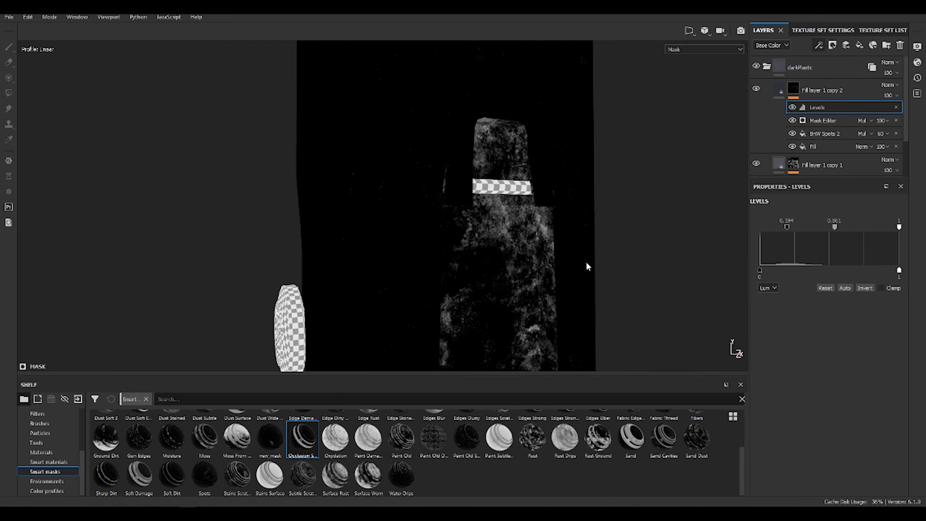
{"action": "mouse_move", "coordinate": [815, 107]}
{"action": "left_mouse_down"}
{"action": "mouse_move", "coordinate": [842, 126]}
{"action": "mouse_move", "coordinate": [817, 126]}
{"action": "left_mouse_up"}
Blend Dirt 1 by Linear Dodge at 58 opacity and return to the material view.
{"action": "left_click", "coordinate": [865, 108]}
{"action": "left_click", "coordinate": [882, 172]}
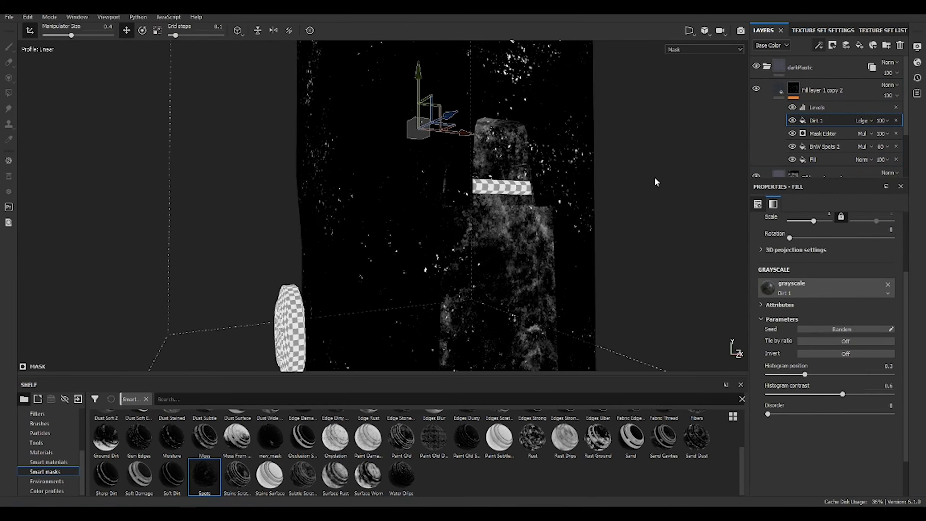
{"action": "left_click_drag", "start_coordinate": [656, 182], "coordinate": [676, 197], "text": "alt"}
{"action": "left_click_drag", "start_coordinate": [899, 136], "coordinate": [892, 139]}
{"action": "key", "text": "m"}
{"action": "mouse_move", "coordinate": [586, 233]}
{"action": "left_mouse_down", "text": "alt"}
{"action": "mouse_move", "coordinate": [451, 244]}
{"action": "mouse_move", "coordinate": [401, 182]}
{"action": "left_mouse_up", "text": "alt"}
{"action": "scroll", "coordinate": [802, 142], "scroll_direction": "down", "scroll_amount": 3}
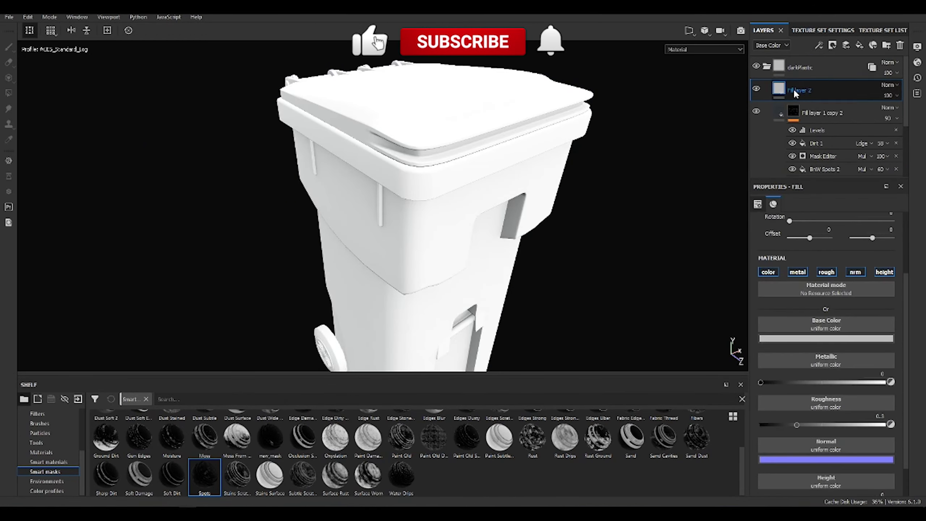
Darken Fill layer 2 and mask it with tri-planar Grunge Dirt Scratchy at scale 4.
{"action": "left_click_drag", "start_coordinate": [619, 218], "coordinate": [674, 242], "text": "alt"}
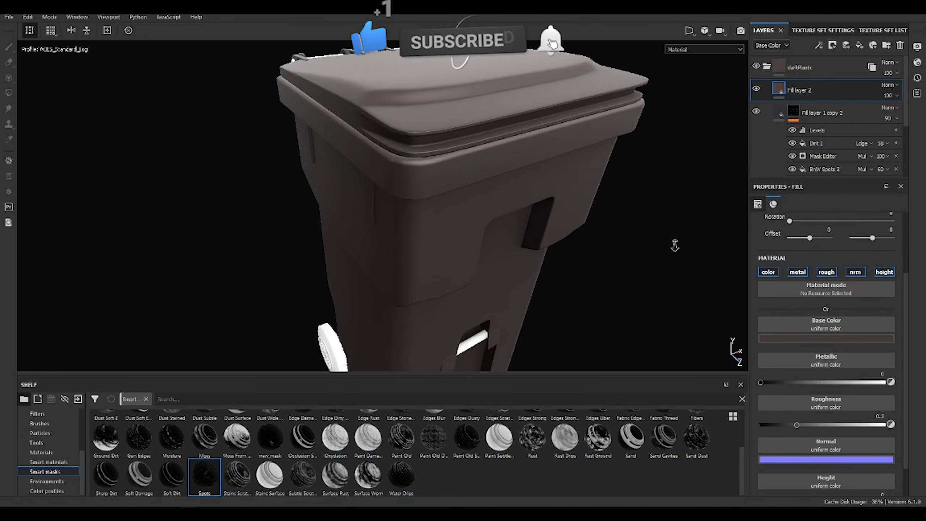
{"action": "left_click_drag", "start_coordinate": [912, 416], "coordinate": [913, 423]}
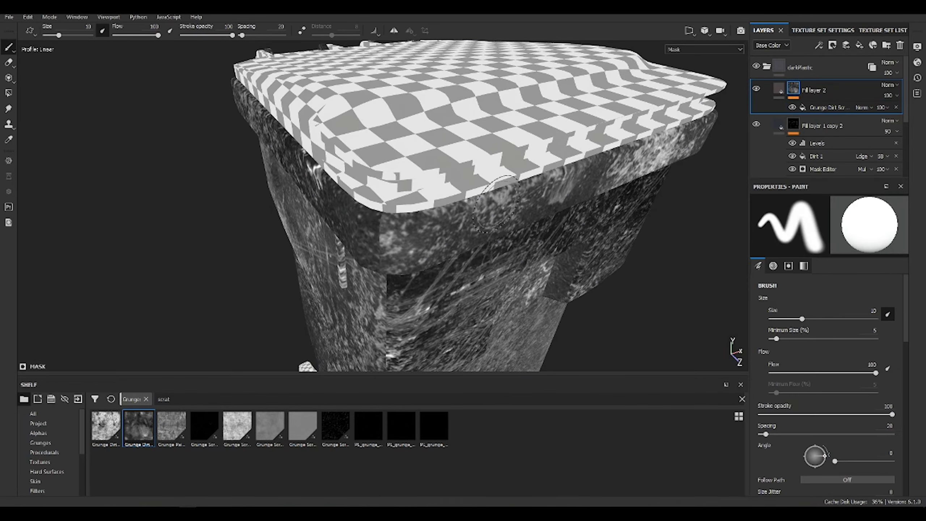
{"action": "left_click", "coordinate": [823, 106]}
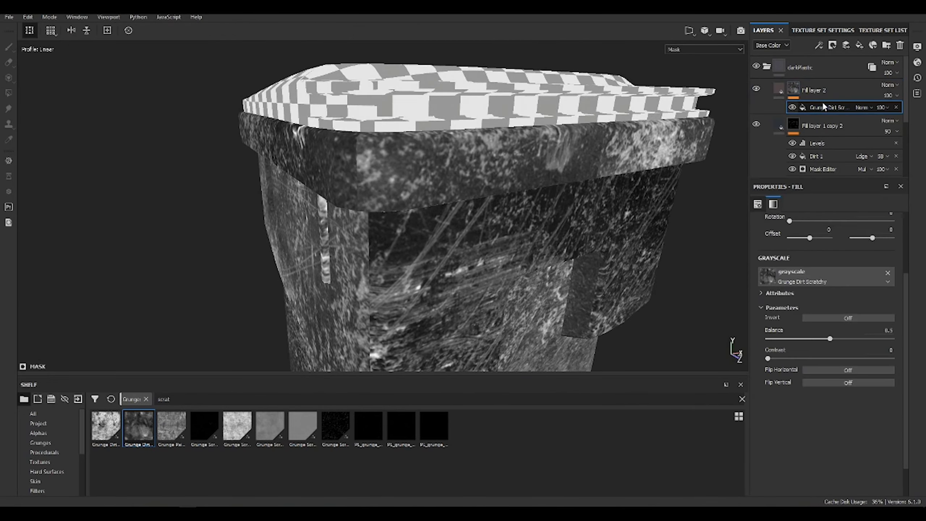
{"action": "scroll", "coordinate": [829, 241], "scroll_direction": "up", "scroll_amount": 3}
{"action": "left_click_drag", "start_coordinate": [789, 307], "coordinate": [824, 307]}
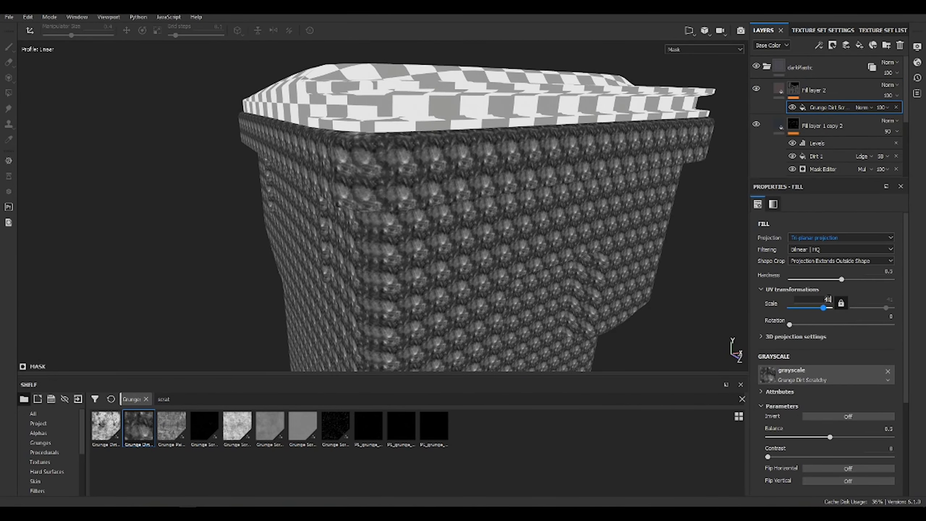
{"action": "key", "text": "Return"}
{"action": "left_click_drag", "start_coordinate": [539, 277], "coordinate": [518, 275], "text": "alt"}
Add Levels to the mask and flip the grunge vertically with contrast 0.22.
{"action": "left_click", "coordinate": [819, 45]}
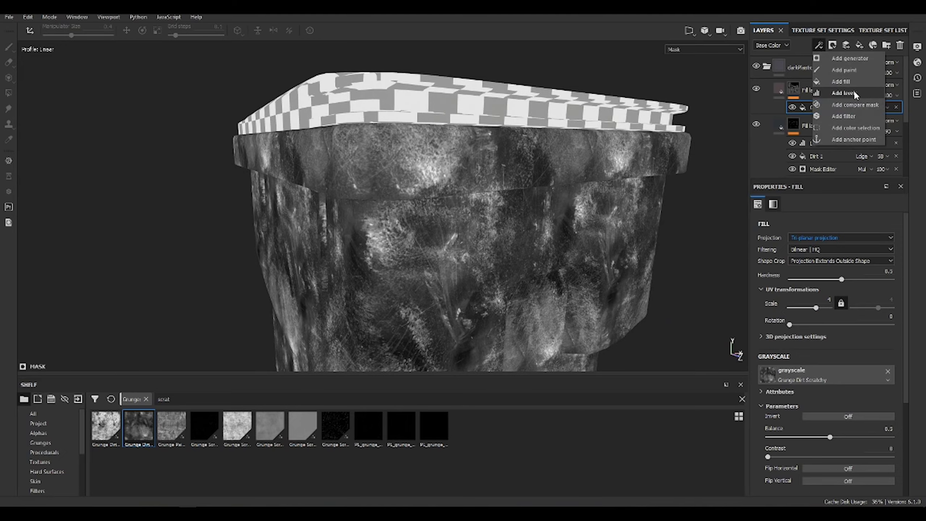
{"action": "left_click", "coordinate": [845, 94]}
{"action": "left_click", "coordinate": [828, 121]}
{"action": "scroll", "coordinate": [821, 329], "scroll_direction": "down", "scroll_amount": 2}
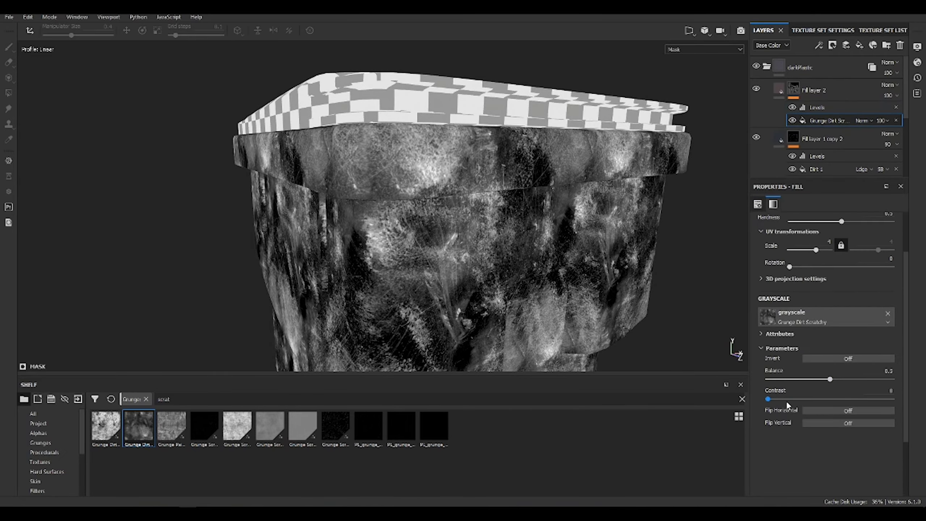
{"action": "left_click_drag", "start_coordinate": [786, 400], "coordinate": [796, 399]}
{"action": "left_click", "coordinate": [845, 412]}
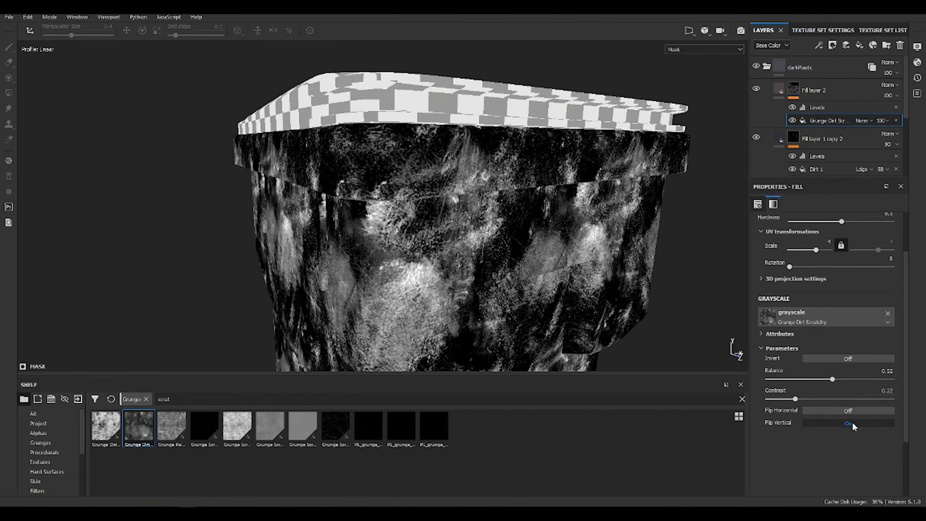
{"action": "left_click", "coordinate": [796, 278]}
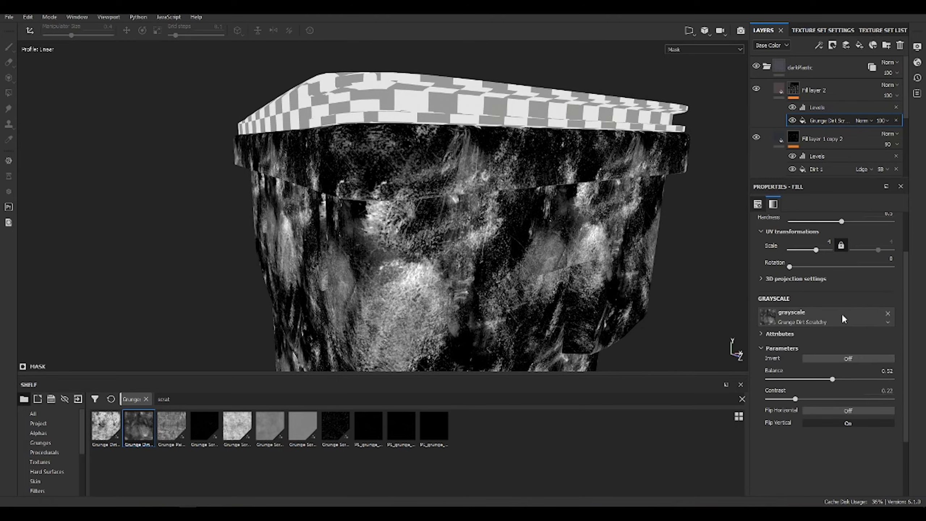
{"action": "scroll", "coordinate": [841, 313], "scroll_direction": "up", "scroll_amount": 2}
{"action": "left_click_drag", "start_coordinate": [583, 321], "coordinate": [456, 337], "text": "alt"}
Brighten Fill layer 2's Levels midtones and add Edges Strong with blur and balance 0.51.
{"action": "left_click", "coordinate": [816, 107]}
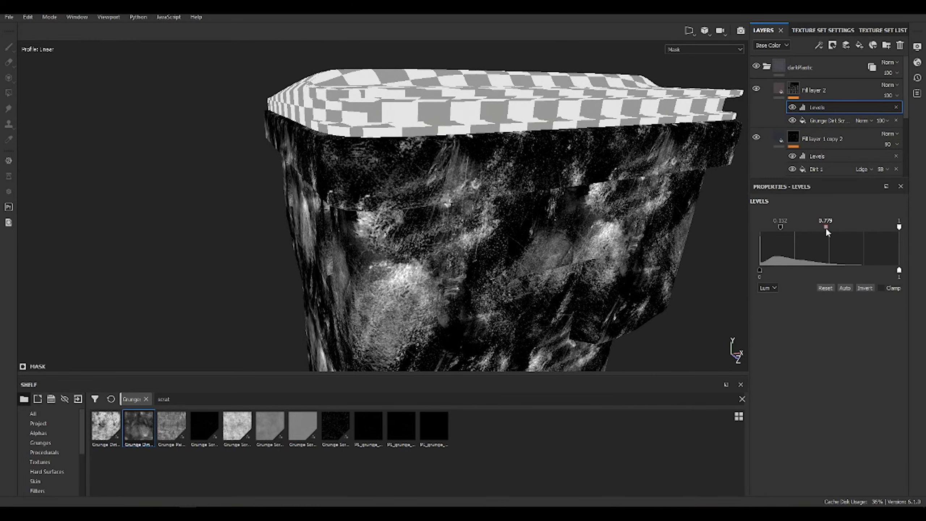
{"action": "left_click_drag", "start_coordinate": [473, 263], "coordinate": [543, 281], "text": "alt"}
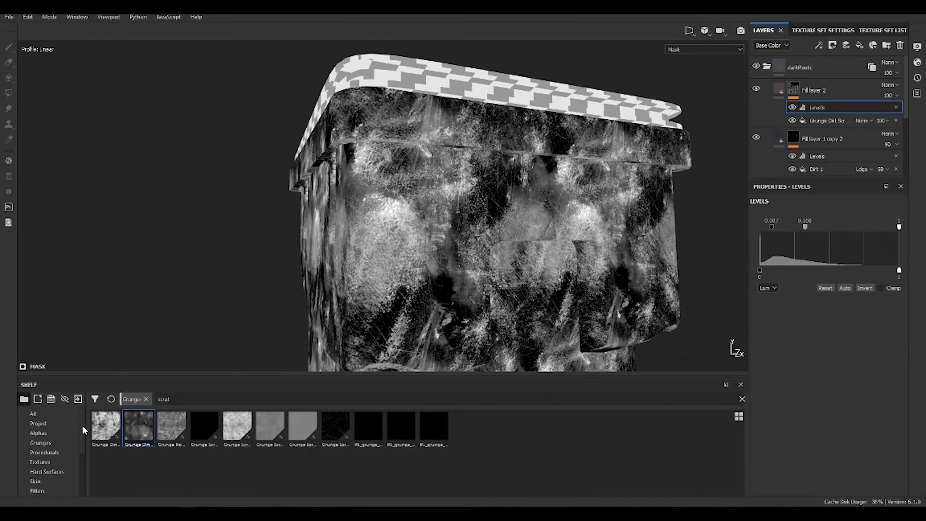
{"action": "scroll", "coordinate": [51, 452], "scroll_direction": "down", "scroll_amount": 3}
{"action": "left_click", "coordinate": [45, 471]}
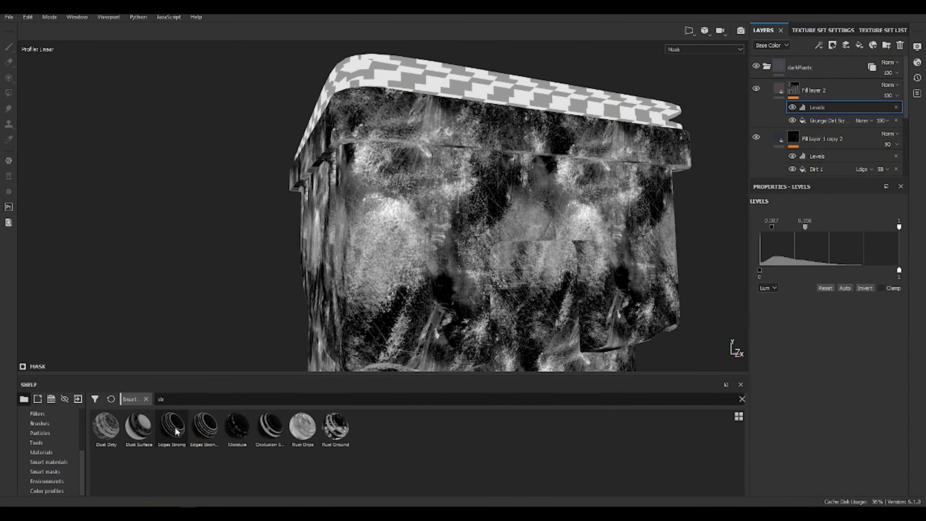
{"action": "mouse_move", "coordinate": [176, 432]}
{"action": "left_mouse_down"}
{"action": "mouse_move", "coordinate": [796, 93]}
{"action": "mouse_move", "coordinate": [813, 96]}
{"action": "left_mouse_up"}
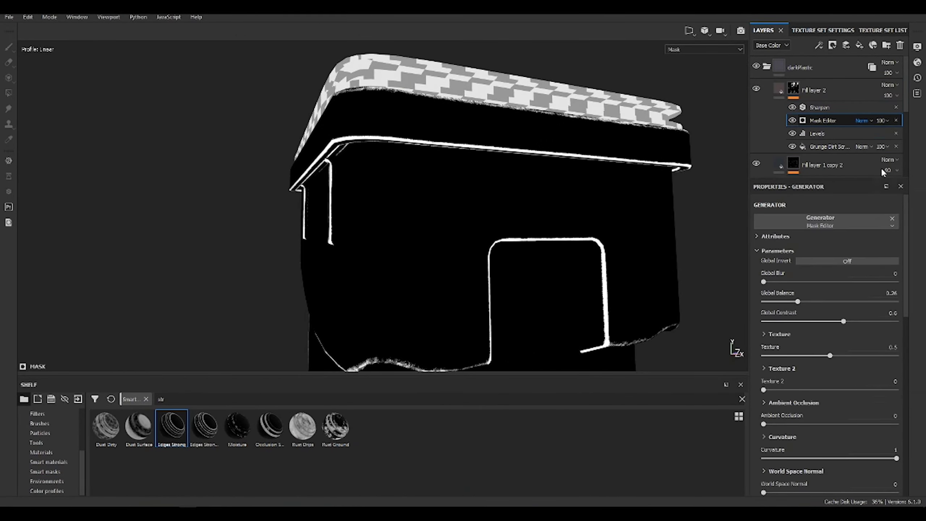
{"action": "left_click_drag", "start_coordinate": [821, 301], "coordinate": [831, 302]}
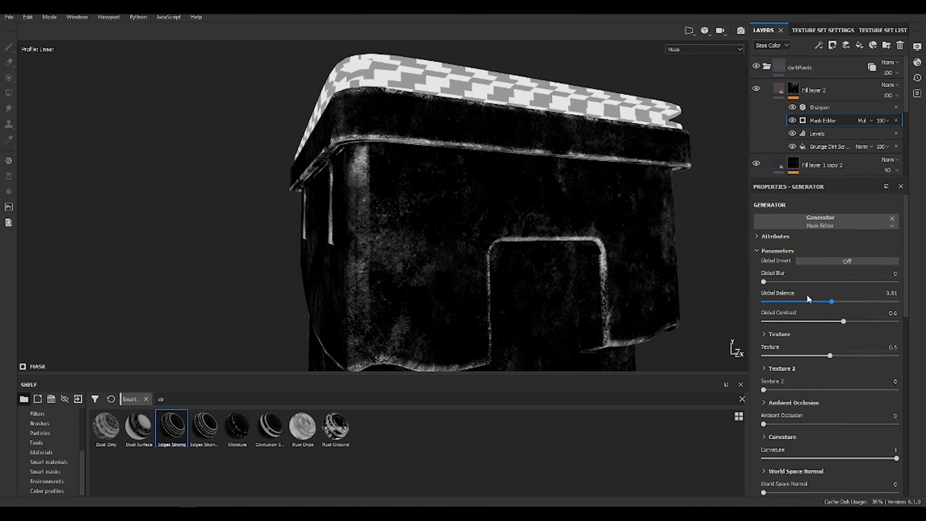
{"action": "left_click_drag", "start_coordinate": [763, 282], "coordinate": [778, 281]}
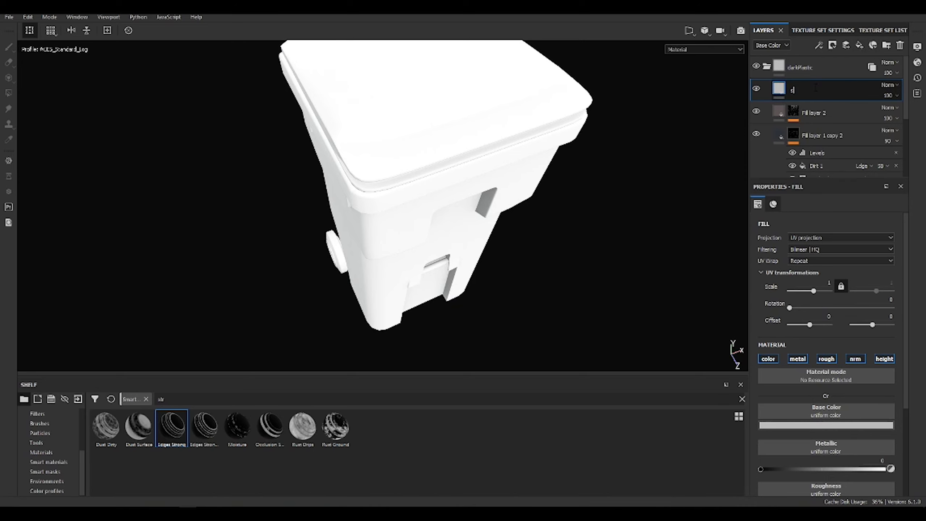
Name the layer stains and give it a black mask with a fill effect.
{"action": "left_click", "coordinate": [833, 45]}
{"action": "left_click", "coordinate": [849, 64]}
{"action": "left_click", "coordinate": [819, 45]}
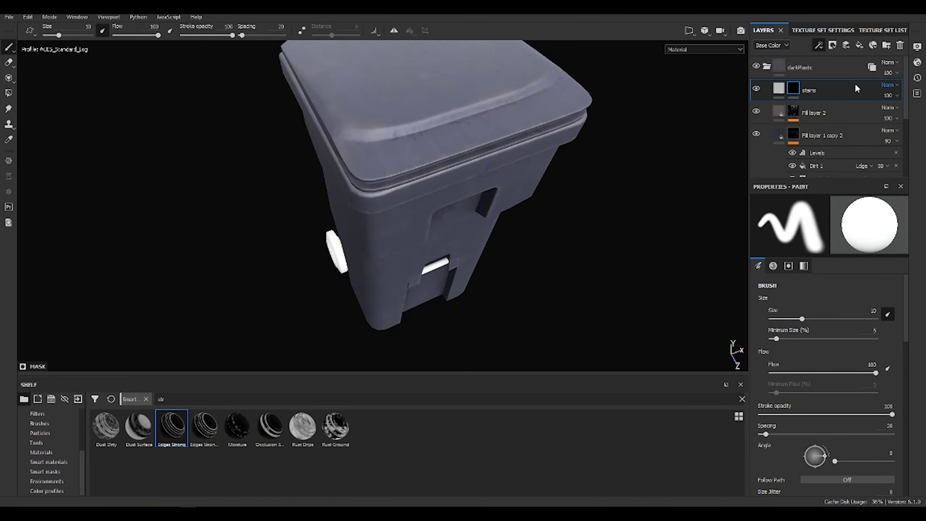
{"action": "left_click", "coordinate": [145, 399]}
{"action": "type", "text": "ains"}
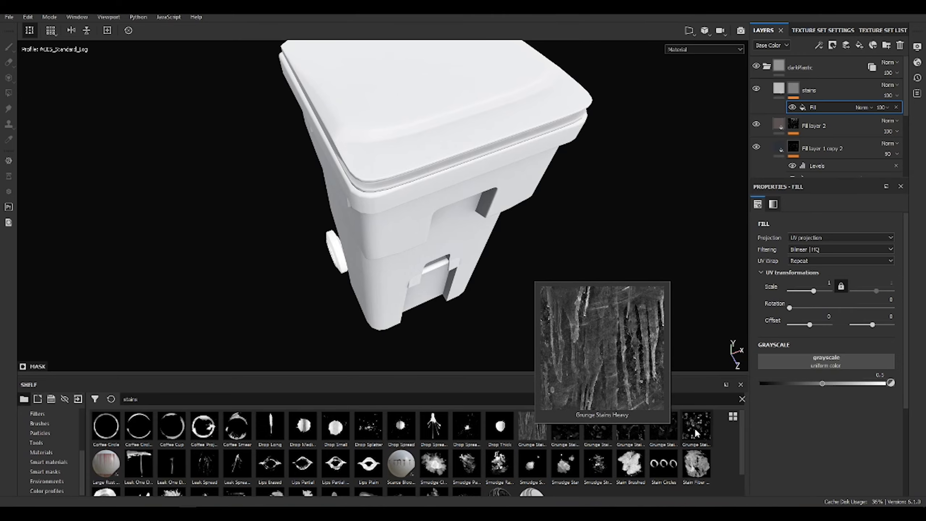
Fill the mask with tri-planar Grunge Stains Small Hollow, scale 4, contrast 0.23.
{"action": "left_click_drag", "start_coordinate": [664, 425], "coordinate": [826, 361]}
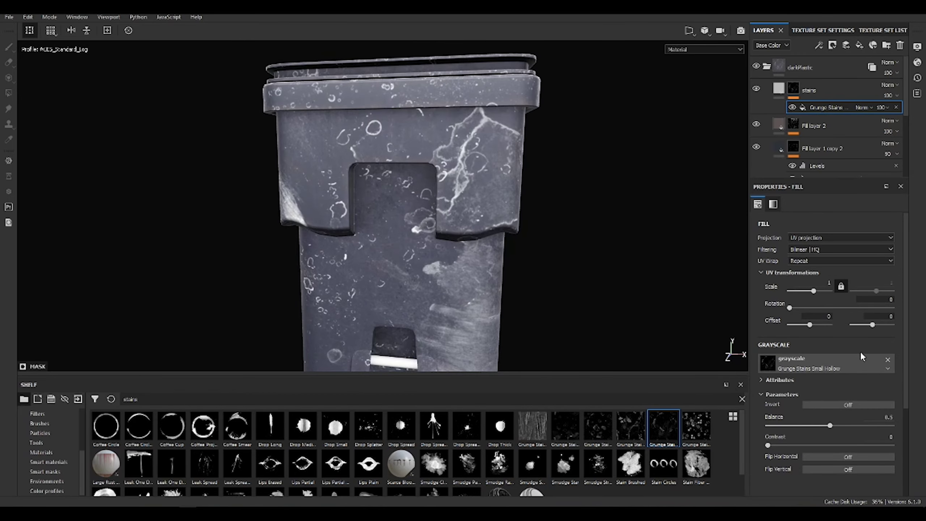
{"action": "left_click", "coordinate": [839, 237]}
{"action": "left_click", "coordinate": [816, 250]}
{"action": "key", "text": "Return"}
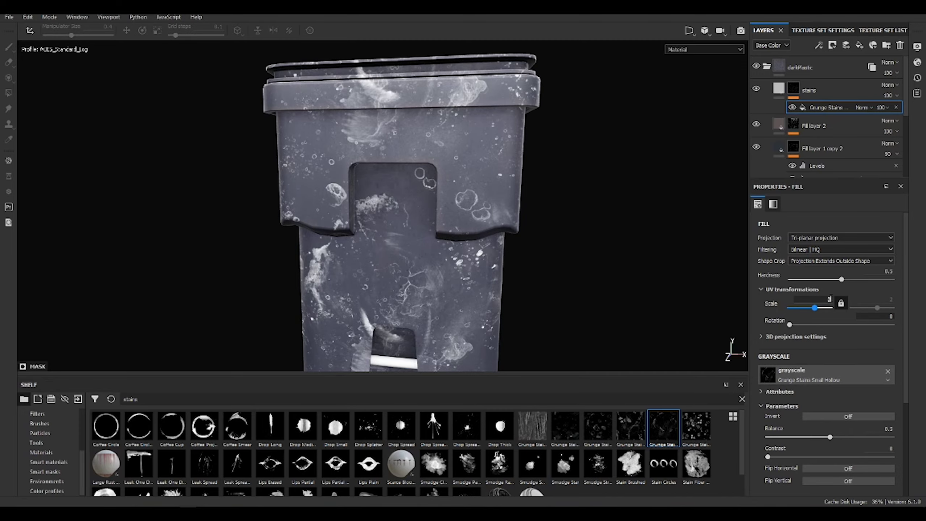
{"action": "mouse_move", "coordinate": [510, 182]}
{"action": "left_mouse_down", "text": "alt"}
{"action": "mouse_move", "coordinate": [510, 284]}
{"action": "mouse_move", "coordinate": [510, 190]}
{"action": "left_mouse_up", "text": "alt"}
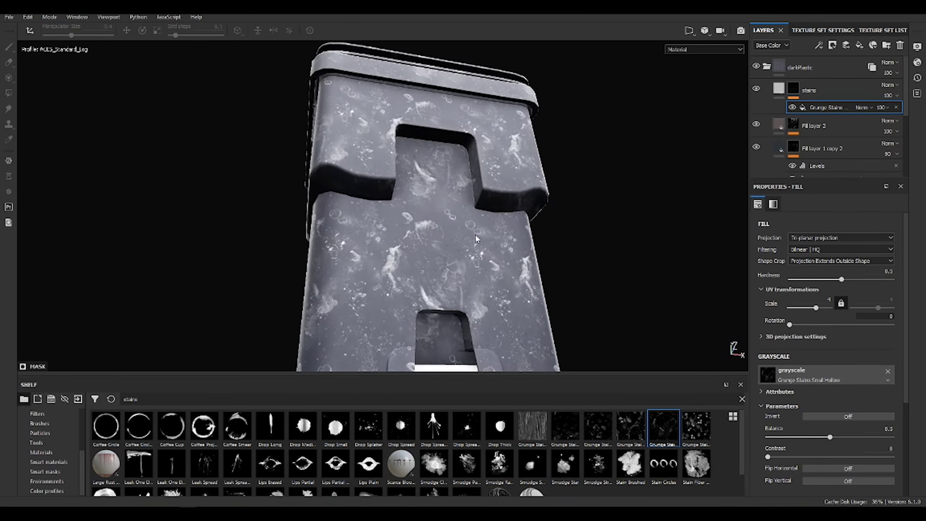
{"action": "scroll", "coordinate": [818, 444], "scroll_direction": "down", "scroll_amount": 2}
{"action": "left_click_drag", "start_coordinate": [802, 371], "coordinate": [797, 370]}
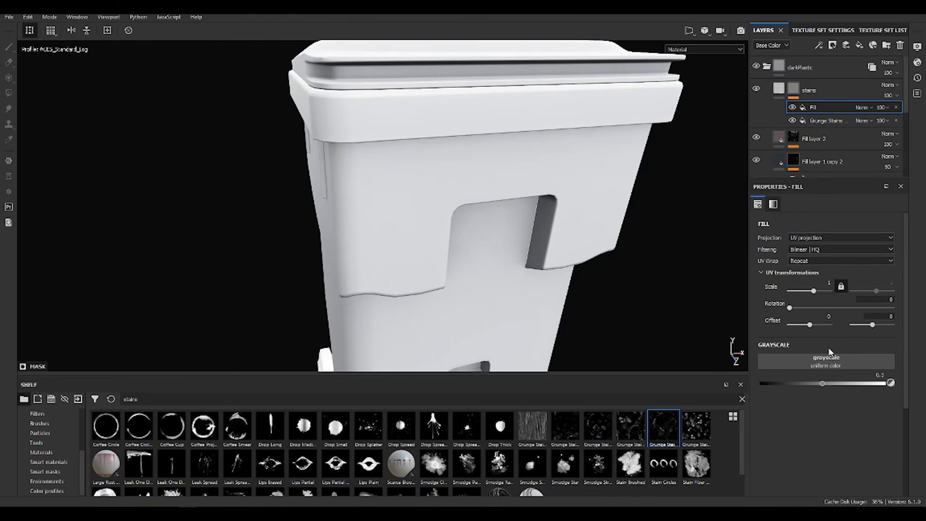
Set the stains mask fill to Clouds 3 with raised contrast, blended in Multiply.
{"action": "type", "text": "clou"}
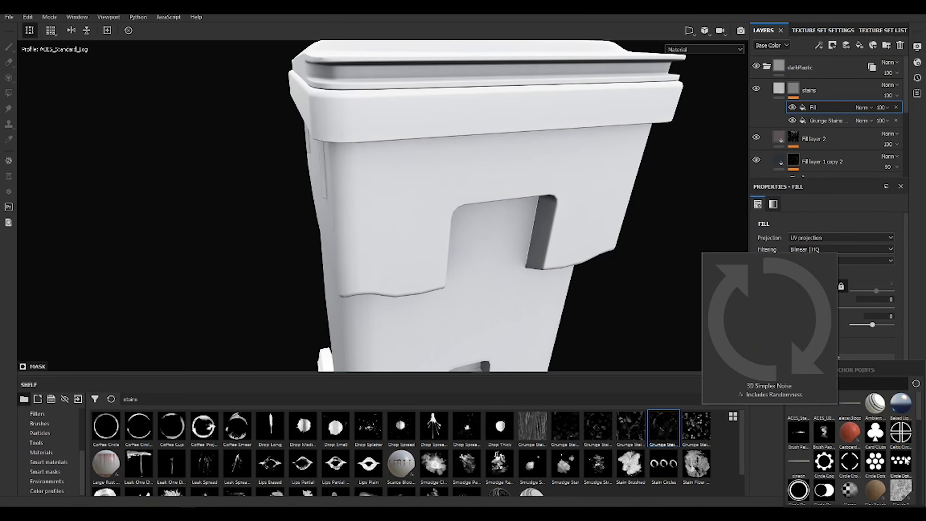
{"action": "left_click", "coordinate": [798, 462]}
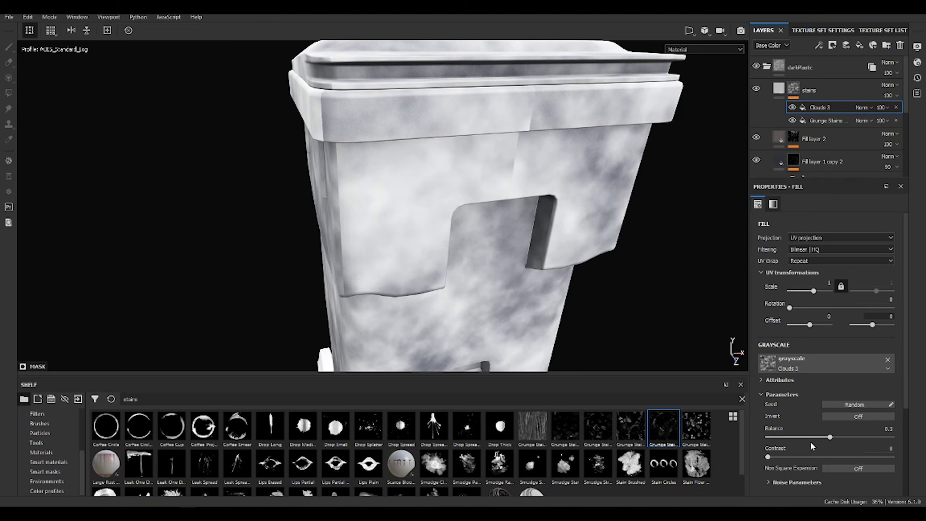
{"action": "scroll", "coordinate": [801, 428], "scroll_direction": "down", "scroll_amount": 2}
{"action": "left_click_drag", "start_coordinate": [791, 400], "coordinate": [838, 398]}
{"action": "left_click", "coordinate": [794, 88]}
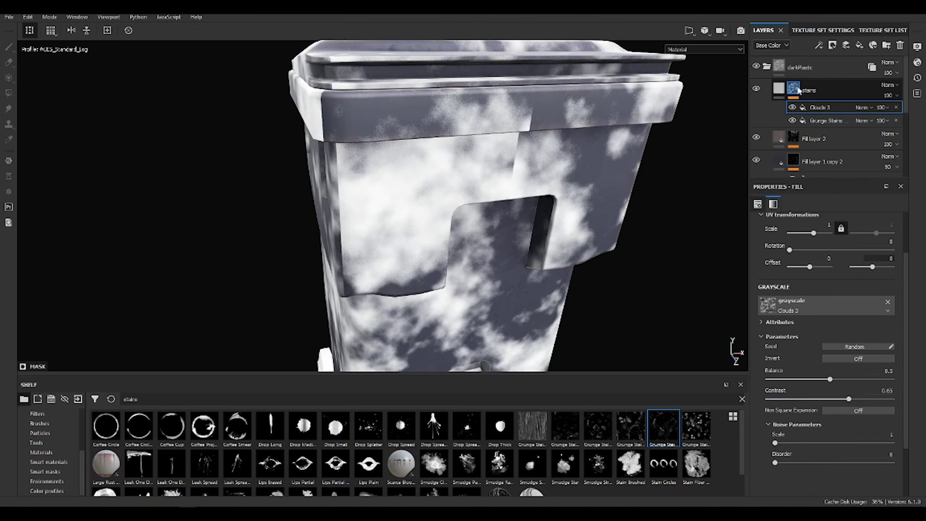
{"action": "left_click", "coordinate": [863, 107]}
{"action": "left_click", "coordinate": [871, 154]}
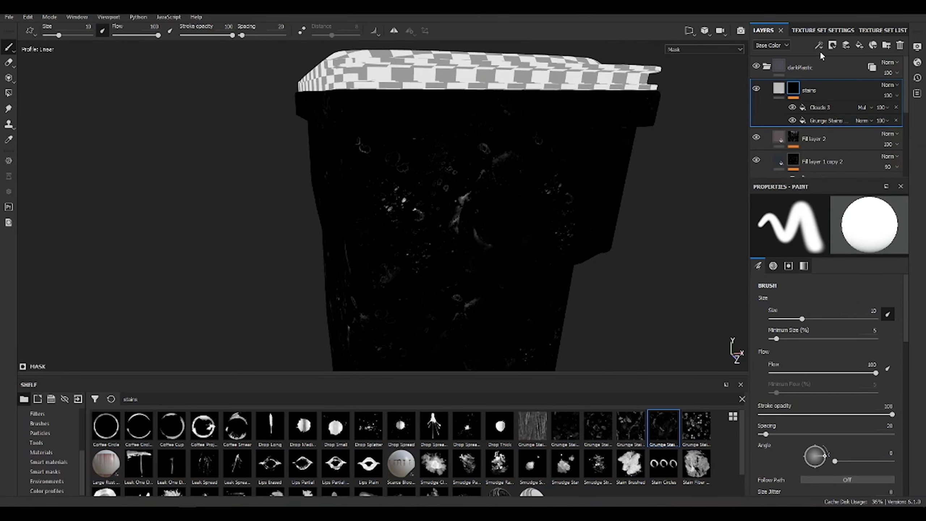
Add a Levels adjustment and a Sharpen filter (0.20) to the stains mask.
{"action": "left_click", "coordinate": [824, 108]}
{"action": "left_click", "coordinate": [819, 45]}
{"action": "left_click", "coordinate": [835, 88]}
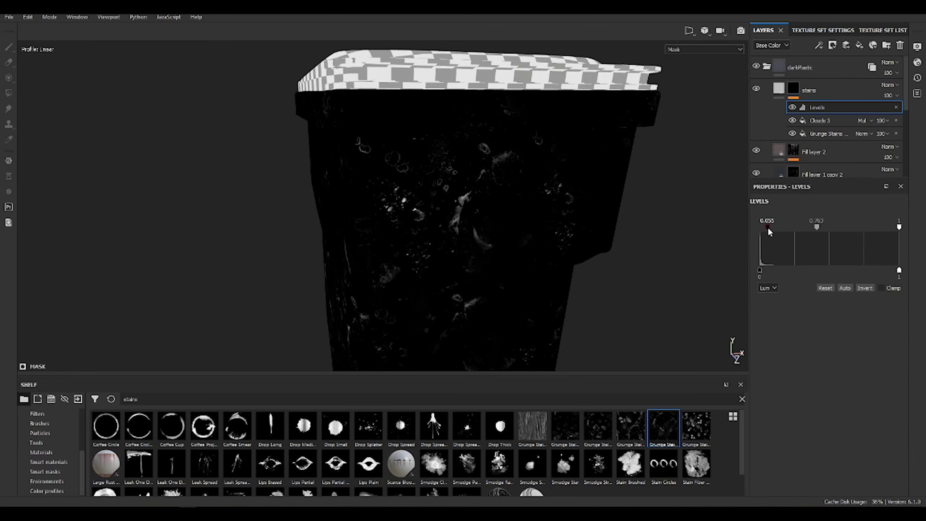
{"action": "left_click_drag", "start_coordinate": [456, 190], "coordinate": [507, 186], "text": "alt"}
{"action": "left_click", "coordinate": [819, 45]}
{"action": "left_click", "coordinate": [834, 99]}
{"action": "left_click", "coordinate": [835, 218]}
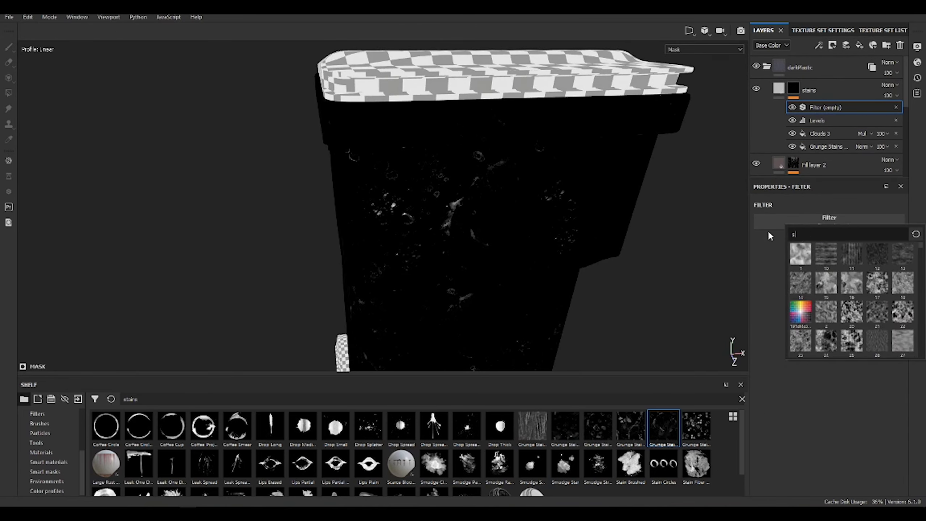
{"action": "type", "text": "harpen"}
{"action": "left_click", "coordinate": [800, 254]}
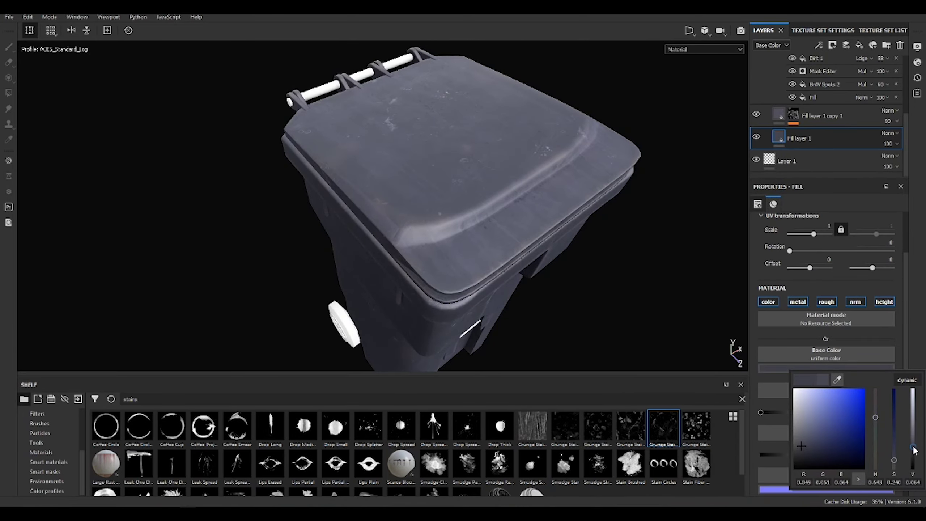
Lower Fill layer 1's roughness to 0.2 for glossier base plastic.
{"action": "mouse_move", "coordinate": [382, 82]}
{"action": "left_mouse_down", "text": "alt"}
{"action": "mouse_move", "coordinate": [407, 186]}
{"action": "mouse_move", "coordinate": [386, 157]}
{"action": "left_mouse_up", "text": "alt"}
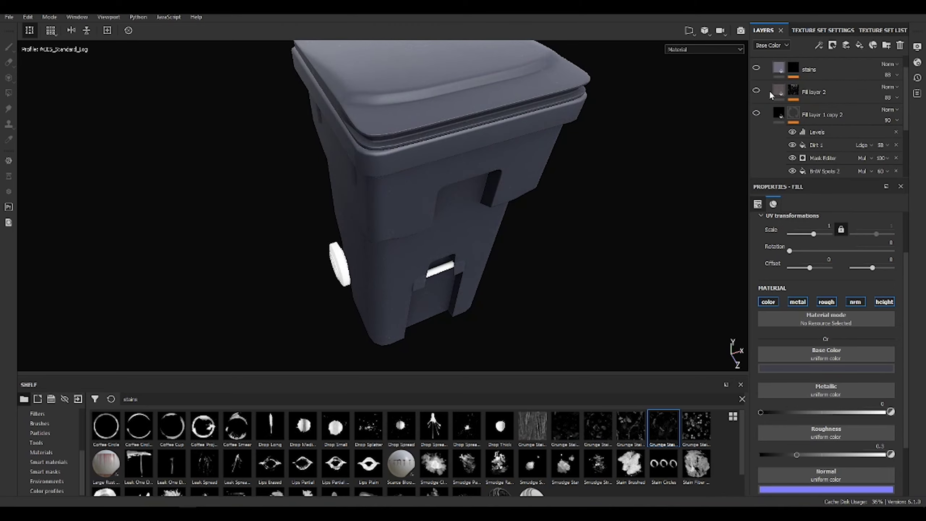
{"action": "scroll", "coordinate": [771, 95], "scroll_direction": "down", "scroll_amount": 3}
{"action": "double_click", "coordinate": [802, 138]}
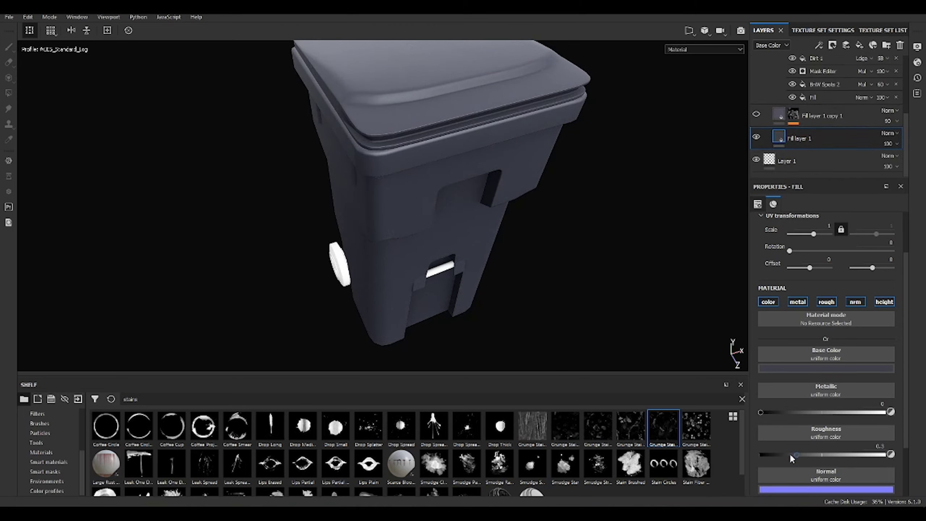
{"action": "left_click_drag", "start_coordinate": [704, 327], "coordinate": [647, 265], "text": "alt"}
{"action": "right_click_drag", "start_coordinate": [647, 264], "coordinate": [879, 465], "text": "alt"}
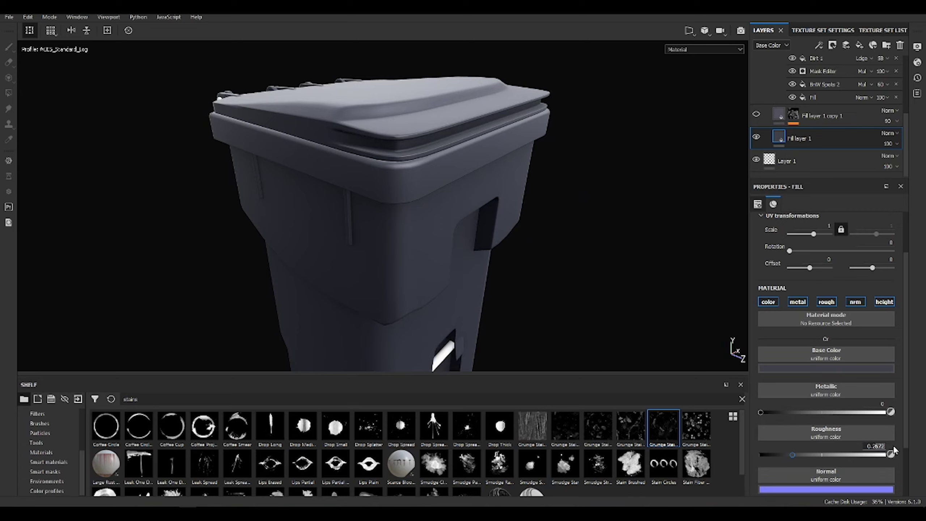
{"action": "left_click_drag", "start_coordinate": [456, 205], "coordinate": [530, 256], "text": "alt"}
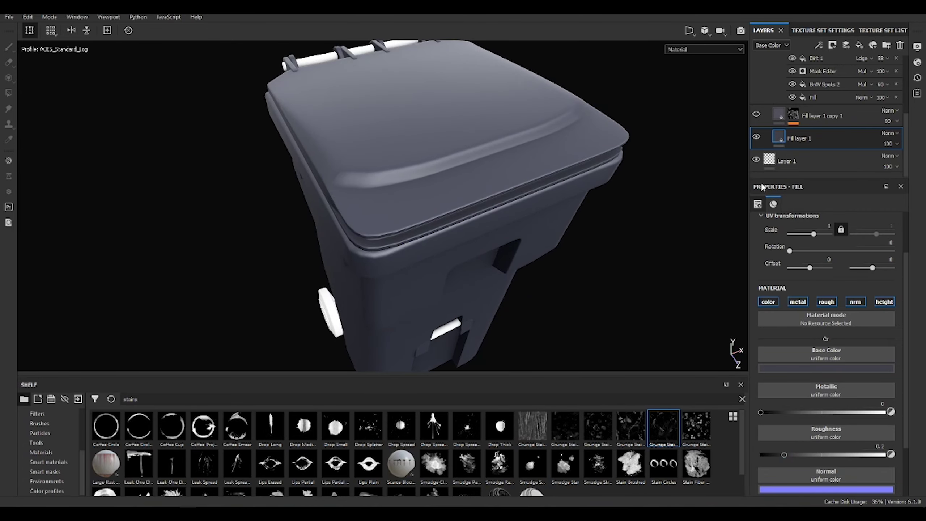
Turn off metal and normal on Fill layer 1 copy 1 and set its roughness to 0.3.
{"action": "left_click", "coordinate": [758, 122]}
{"action": "left_click", "coordinate": [797, 302]}
{"action": "left_click", "coordinate": [855, 302]}
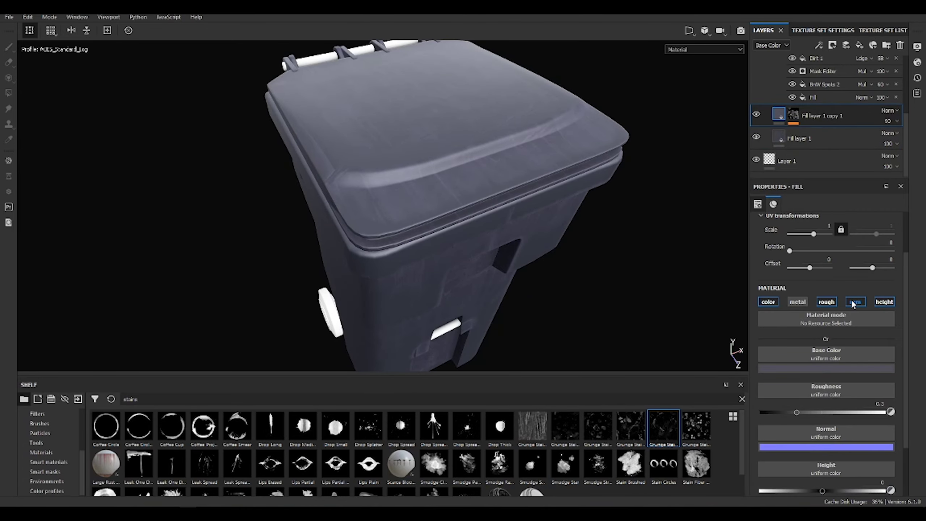
{"action": "left_click_drag", "start_coordinate": [784, 412], "coordinate": [802, 416]}
{"action": "left_click_drag", "start_coordinate": [693, 329], "coordinate": [602, 237], "text": "alt"}
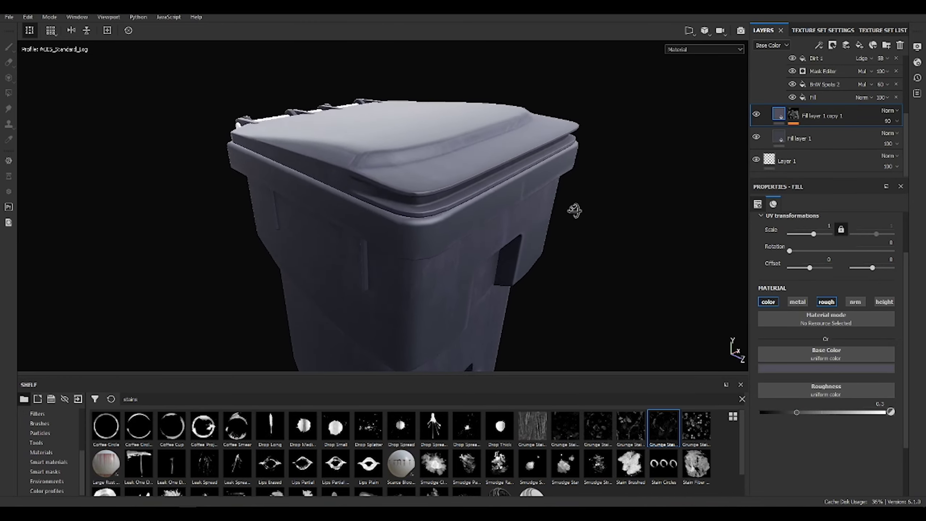
{"action": "key", "text": "c"}
{"action": "key", "text": "c"}
{"action": "left_click_drag", "start_coordinate": [529, 217], "coordinate": [513, 249], "text": "alt"}
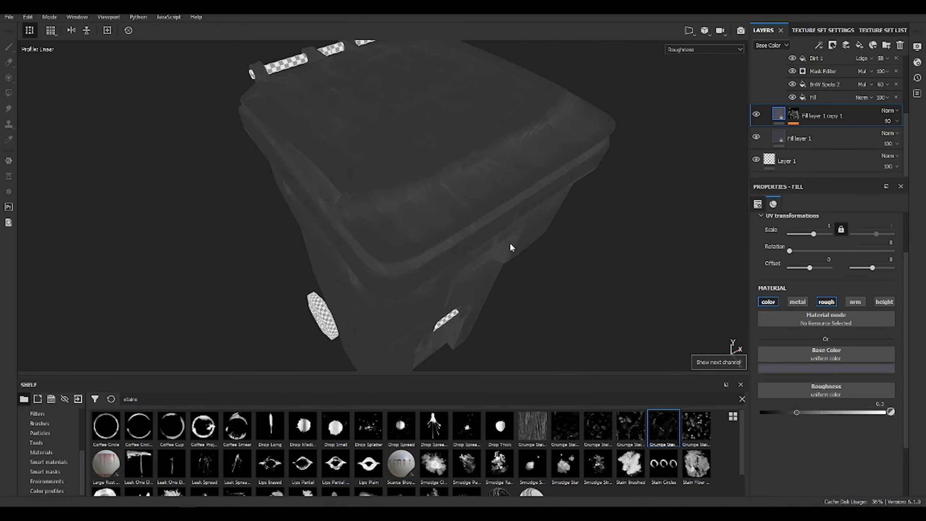
{"action": "key", "text": "m"}
{"action": "left_click_drag", "start_coordinate": [496, 214], "coordinate": [513, 286], "text": "alt"}
Select Fill layer 1 copy 2 and inspect the bin body's lower side and notch.
{"action": "scroll", "coordinate": [794, 129], "scroll_direction": "up", "scroll_amount": 3}
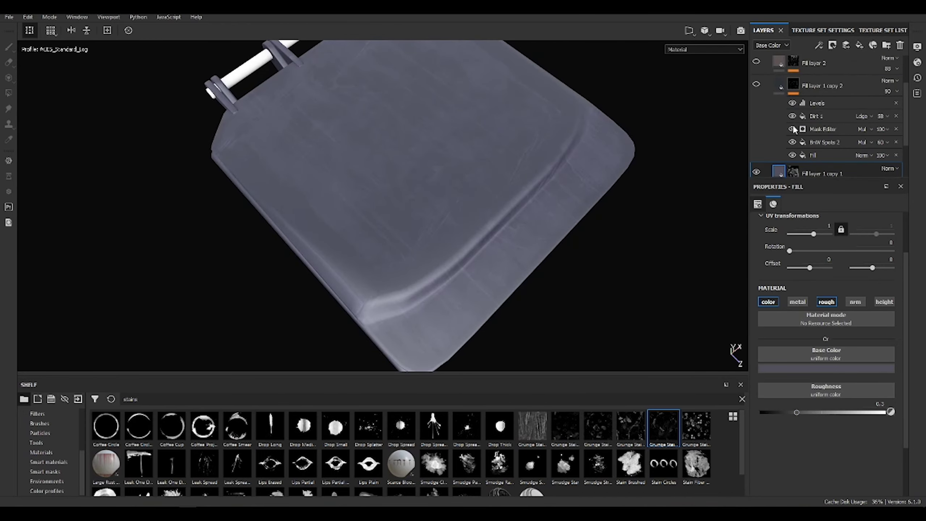
{"action": "left_click", "coordinate": [761, 94]}
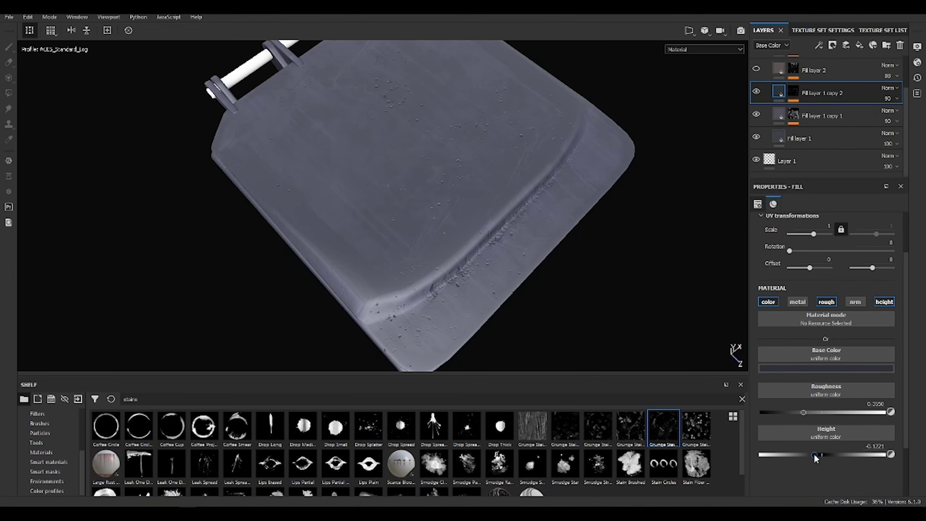
{"action": "mouse_move", "coordinate": [551, 312]}
{"action": "left_mouse_down", "text": "alt"}
{"action": "mouse_move", "coordinate": [554, 253]}
{"action": "mouse_move", "coordinate": [627, 238]}
{"action": "mouse_move", "coordinate": [552, 193]}
{"action": "left_mouse_up", "text": "alt"}
{"action": "mouse_move", "coordinate": [461, 130]}
{"action": "left_mouse_down", "text": "alt"}
{"action": "mouse_move", "coordinate": [579, 215]}
{"action": "mouse_move", "coordinate": [482, 219]}
{"action": "left_mouse_up", "text": "alt"}
{"action": "scroll", "coordinate": [825, 110], "scroll_direction": "up", "scroll_amount": 1}
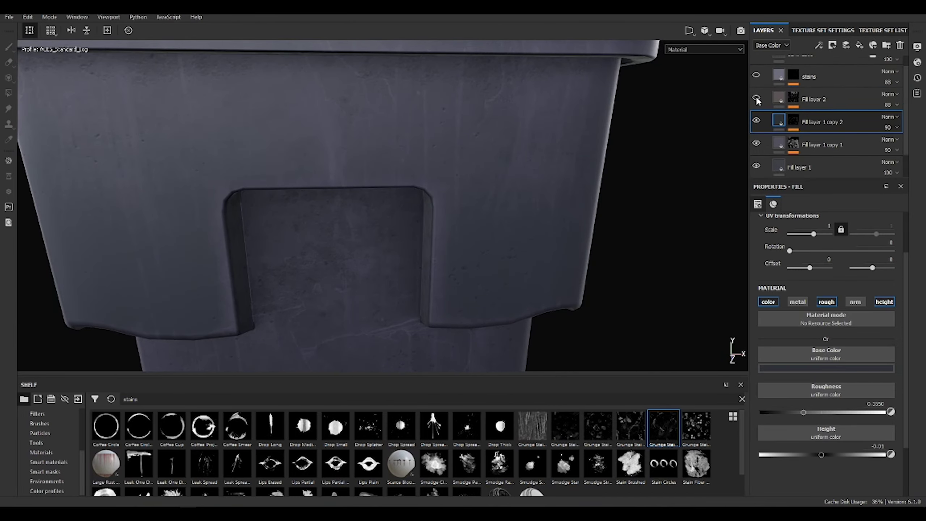
Stop Fill layer 2 affecting height and adjust its base colour.
{"action": "left_click", "coordinate": [811, 102]}
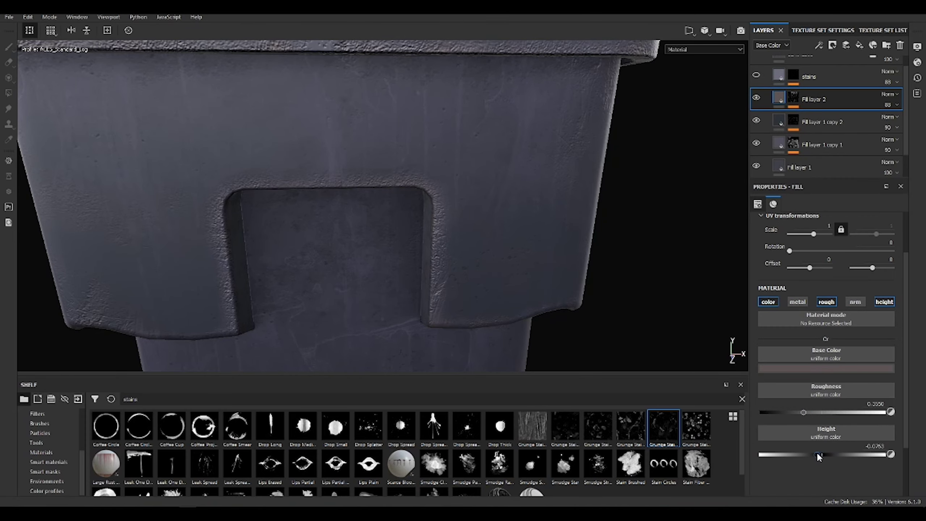
{"action": "scroll", "coordinate": [619, 276], "scroll_direction": "down", "scroll_amount": 3}
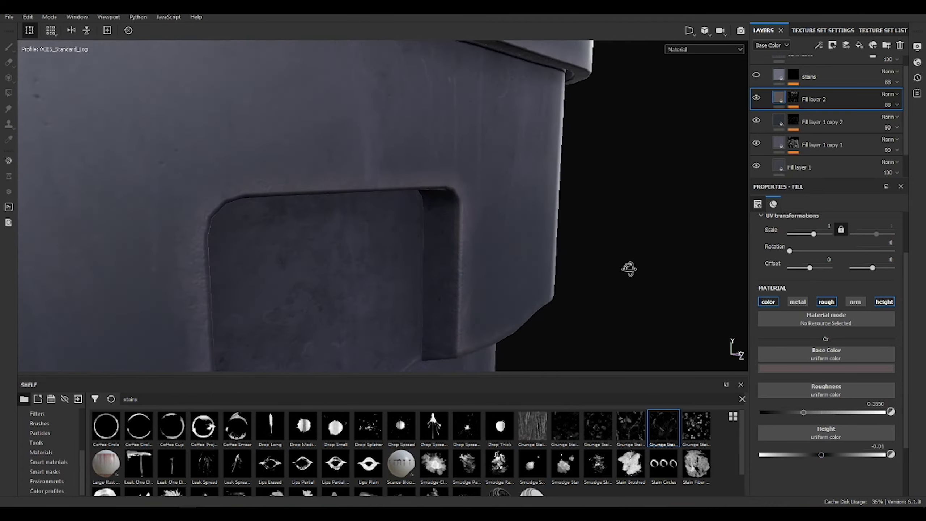
{"action": "left_click_drag", "start_coordinate": [626, 268], "coordinate": [502, 215], "text": "alt"}
{"action": "left_click", "coordinate": [884, 302]}
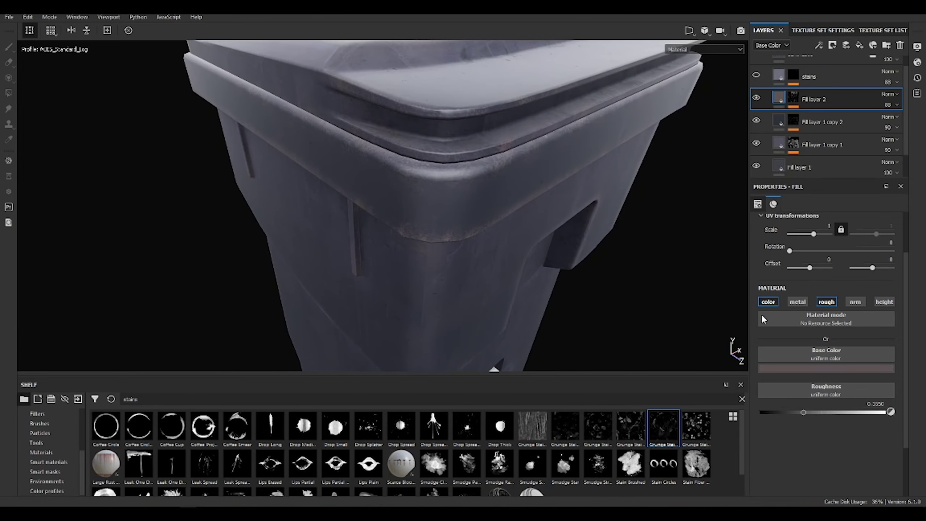
{"action": "left_click", "coordinate": [871, 368]}
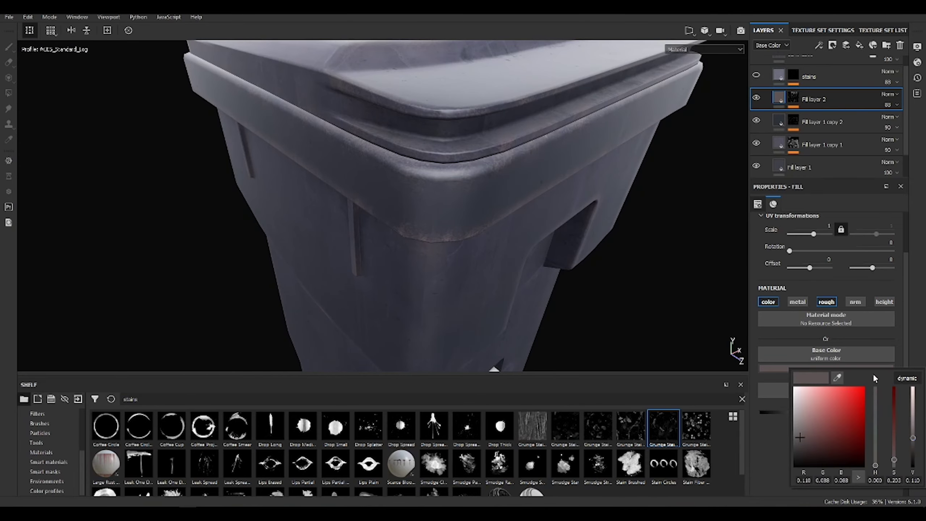
{"action": "scroll", "coordinate": [598, 268], "scroll_direction": "down", "scroll_amount": 5}
{"action": "left_click_drag", "start_coordinate": [598, 269], "coordinate": [500, 222], "text": "alt"}
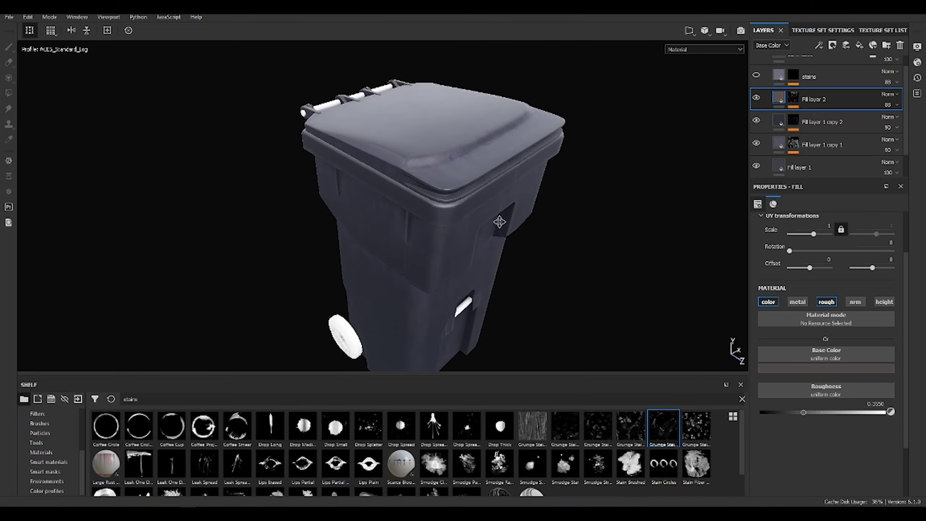
{"action": "scroll", "coordinate": [500, 221], "scroll_direction": "up", "scroll_amount": 3}
{"action": "left_click_drag", "start_coordinate": [635, 230], "coordinate": [473, 257], "text": "alt"}
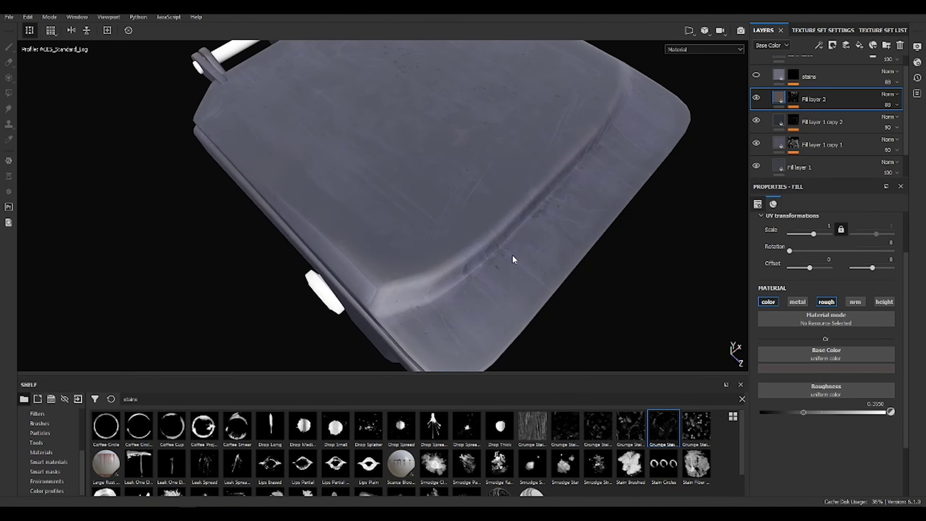
{"action": "scroll", "coordinate": [475, 268], "scroll_direction": "up", "scroll_amount": 5}
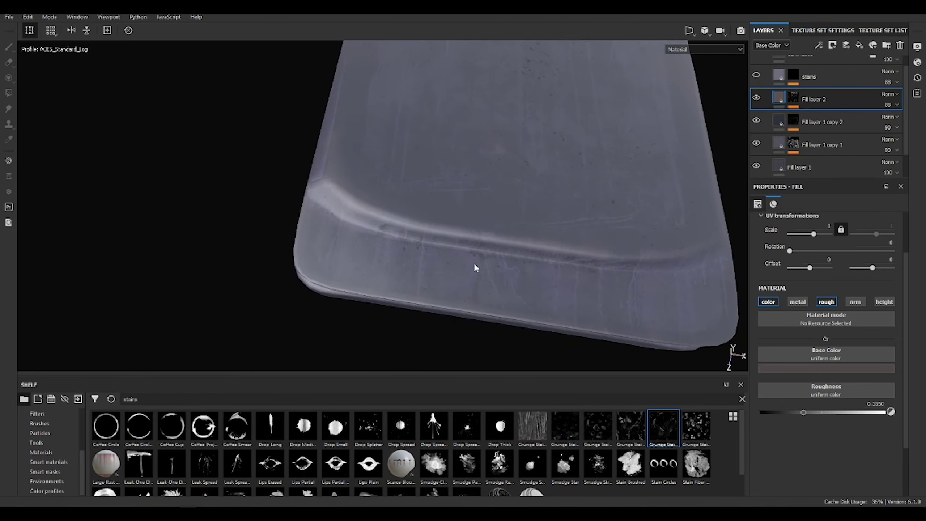
{"action": "scroll", "coordinate": [476, 268], "scroll_direction": "down", "scroll_amount": 5}
Turn the stains layer back on and inspect the spots on the bin.
{"action": "mouse_move", "coordinate": [564, 248]}
{"action": "left_mouse_down", "text": "alt"}
{"action": "mouse_move", "coordinate": [493, 190]}
{"action": "mouse_move", "coordinate": [434, 125]}
{"action": "mouse_move", "coordinate": [403, 132]}
{"action": "mouse_move", "coordinate": [500, 160]}
{"action": "left_mouse_up", "text": "alt"}
{"action": "scroll", "coordinate": [500, 159], "scroll_direction": "up", "scroll_amount": 2}
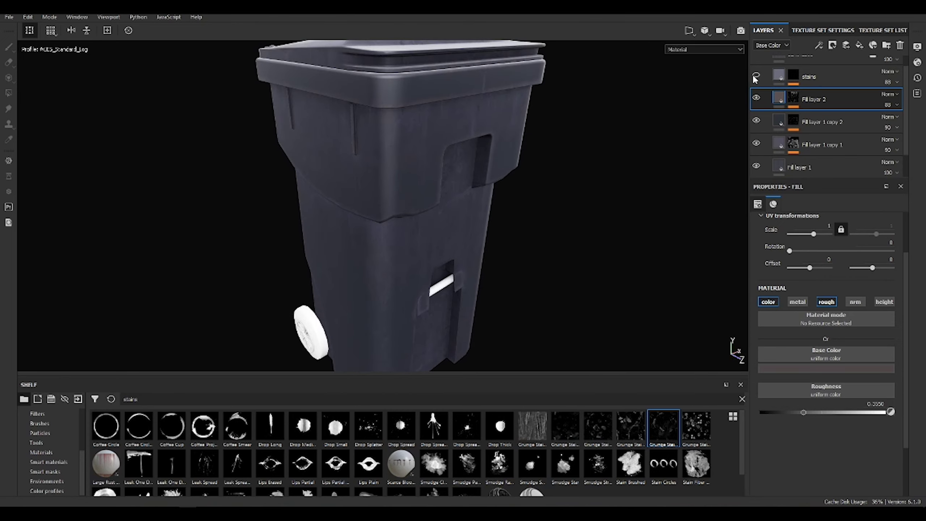
{"action": "left_click", "coordinate": [820, 77]}
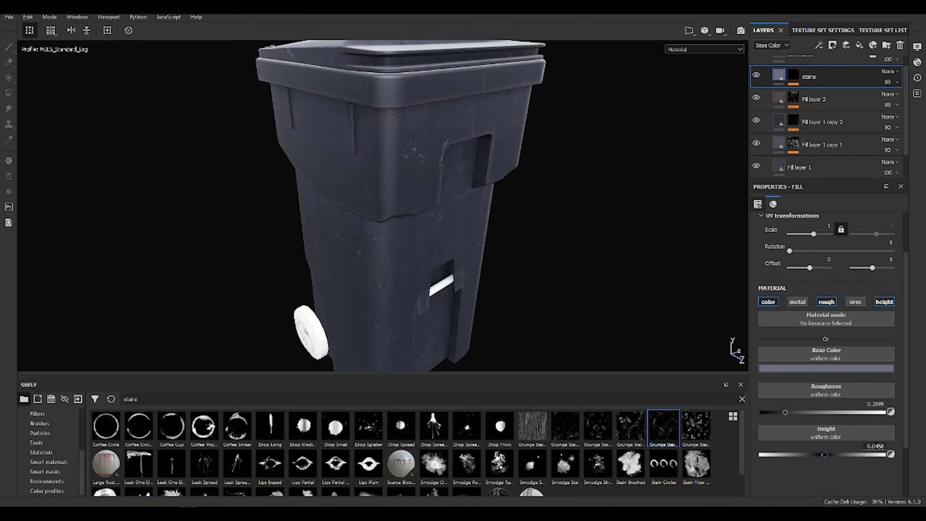
{"action": "scroll", "coordinate": [473, 193], "scroll_direction": "up", "scroll_amount": 3}
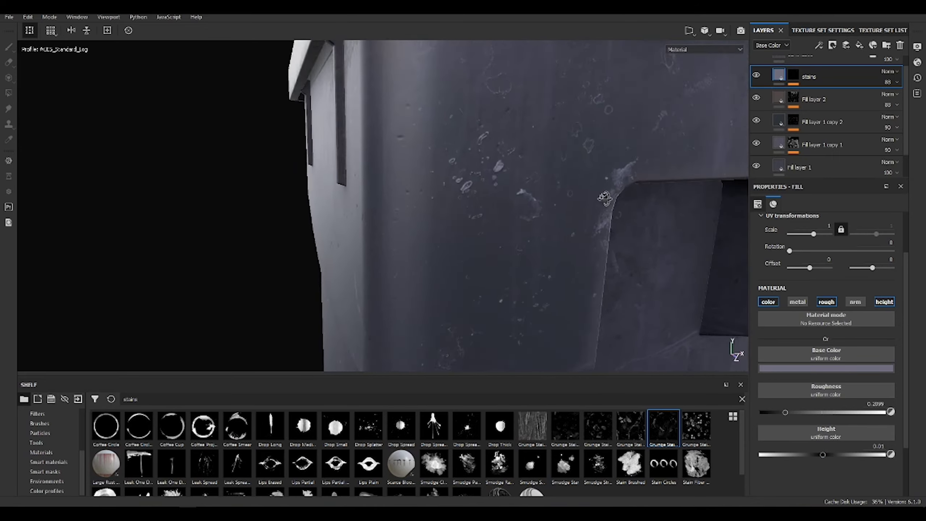
{"action": "mouse_move", "coordinate": [473, 193]}
{"action": "left_mouse_down", "text": "alt"}
{"action": "mouse_move", "coordinate": [588, 201]}
{"action": "mouse_move", "coordinate": [554, 223]}
{"action": "mouse_move", "coordinate": [537, 283]}
{"action": "mouse_move", "coordinate": [554, 238]}
{"action": "mouse_move", "coordinate": [448, 181]}
{"action": "left_mouse_up", "text": "alt"}
{"action": "scroll", "coordinate": [535, 247], "scroll_direction": "down", "scroll_amount": 4}
{"action": "scroll", "coordinate": [449, 181], "scroll_direction": "down", "scroll_amount": 3}
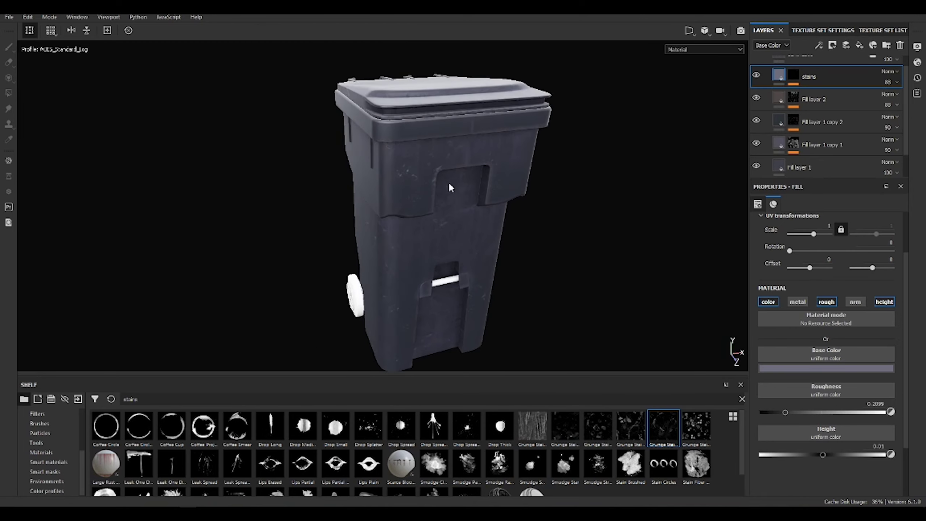
Add Fill layer 3 with a mask filled by the Cells 1 pattern.
{"action": "key", "text": "m"}
{"action": "key", "text": "c"}
{"action": "key", "text": "m"}
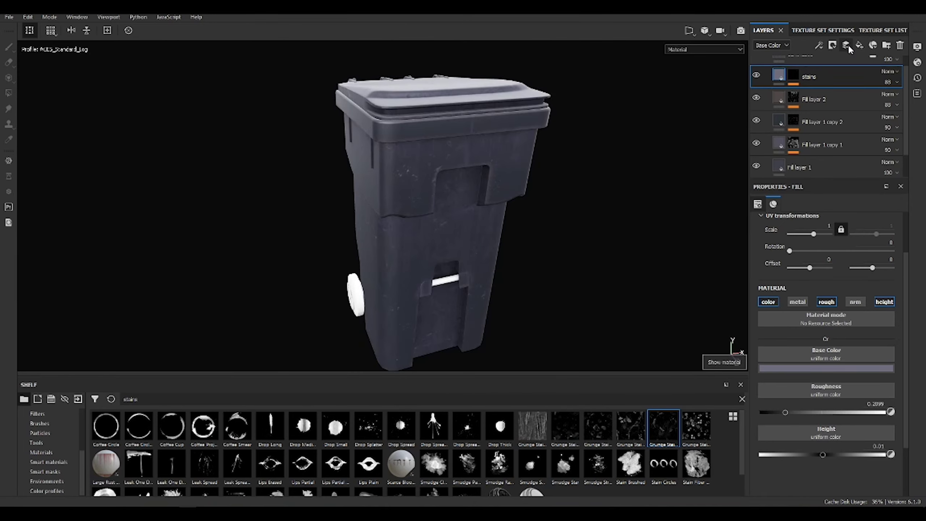
{"action": "left_click_drag", "start_coordinate": [461, 142], "coordinate": [470, 164], "text": "alt"}
{"action": "scroll", "coordinate": [824, 110], "scroll_direction": "up", "scroll_amount": 1}
{"action": "left_click", "coordinate": [860, 45]}
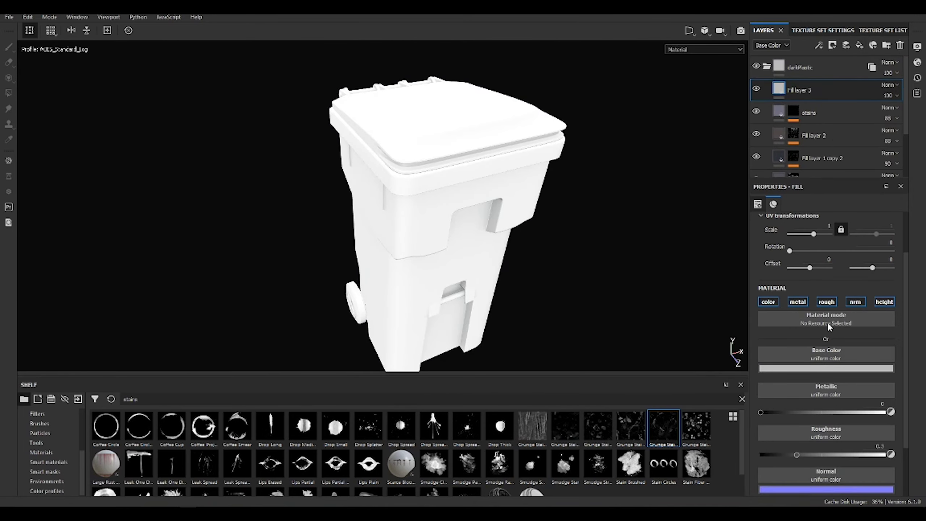
{"action": "left_click", "coordinate": [832, 45]}
{"action": "left_click", "coordinate": [818, 45]}
{"action": "left_click", "coordinate": [835, 79]}
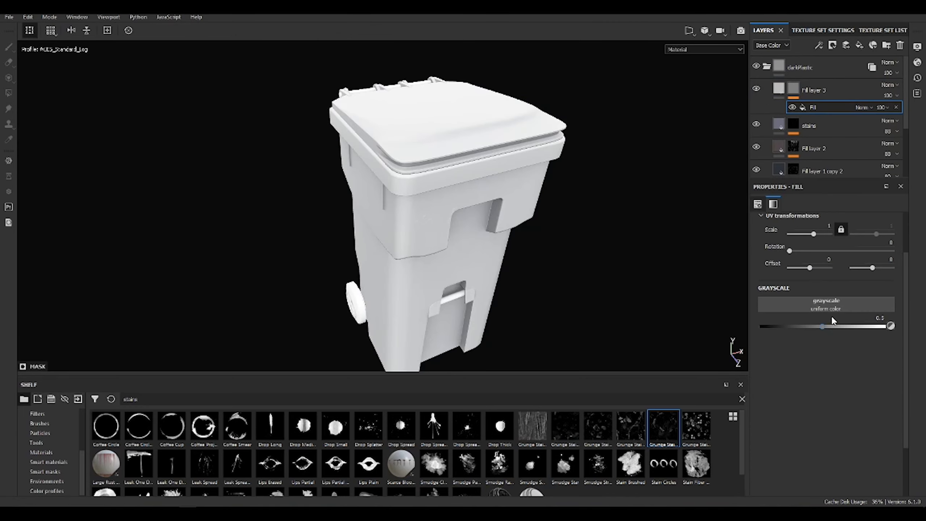
{"action": "left_click", "coordinate": [826, 304]}
{"action": "type", "text": "noise"}
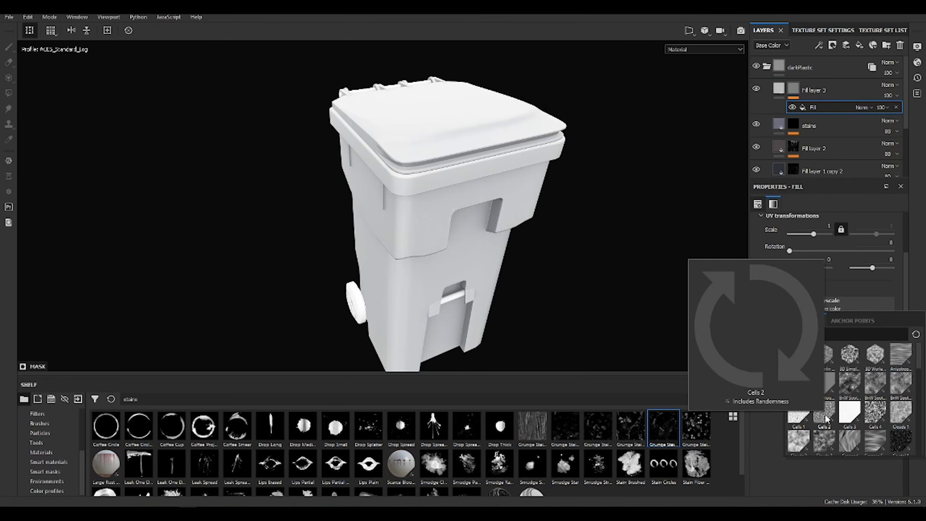
{"action": "left_click", "coordinate": [799, 414]}
Make the Cells mask tri-planar and inverted, with contrast raised to 0.36.
{"action": "scroll", "coordinate": [827, 234], "scroll_direction": "up", "scroll_amount": 2}
{"action": "left_click", "coordinate": [840, 237]}
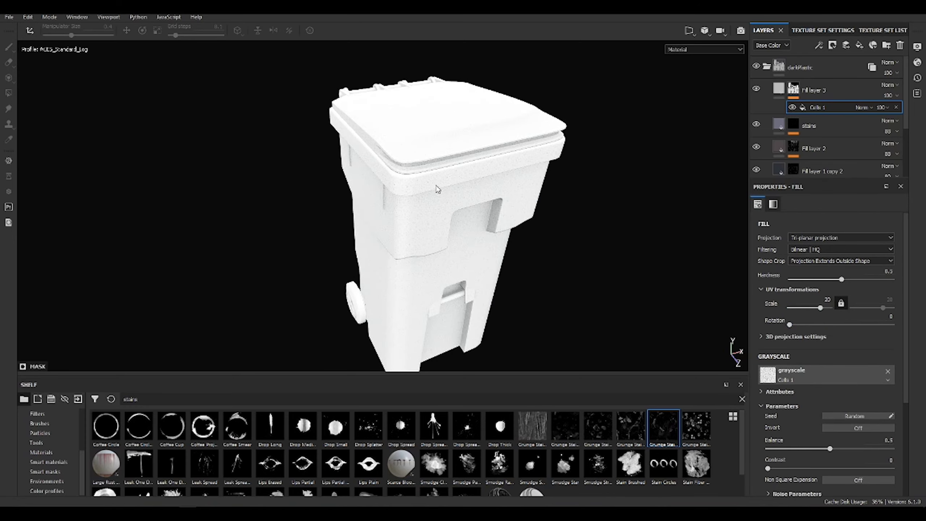
{"action": "scroll", "coordinate": [437, 189], "scroll_direction": "up", "scroll_amount": 5}
{"action": "scroll", "coordinate": [548, 244], "scroll_direction": "up", "scroll_amount": 5}
{"action": "scroll", "coordinate": [838, 364], "scroll_direction": "down", "scroll_amount": 2}
{"action": "left_click", "coordinate": [858, 370]}
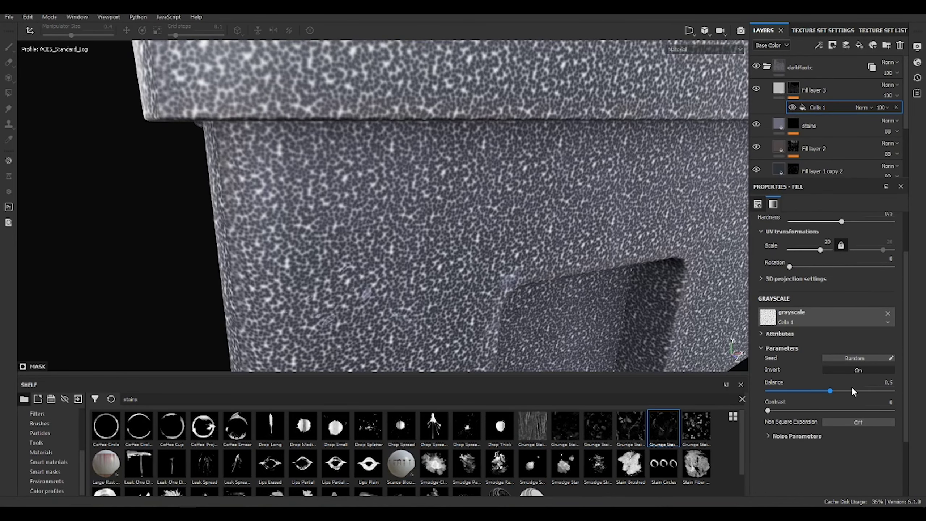
{"action": "left_click", "coordinate": [797, 411]}
{"action": "left_click_drag", "start_coordinate": [806, 412], "coordinate": [812, 411]}
{"action": "scroll", "coordinate": [438, 205], "scroll_direction": "down", "scroll_amount": 5}
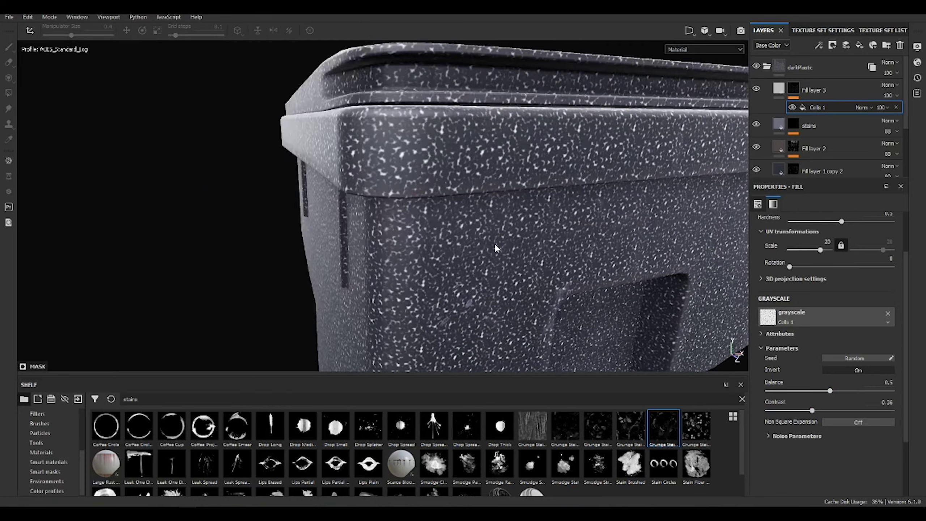
{"action": "left_click_drag", "start_coordinate": [437, 204], "coordinate": [328, 226], "text": "alt"}
Add the Dirt Heavy smart mask and set its grunge map to Multiply.
{"action": "left_click", "coordinate": [45, 471]}
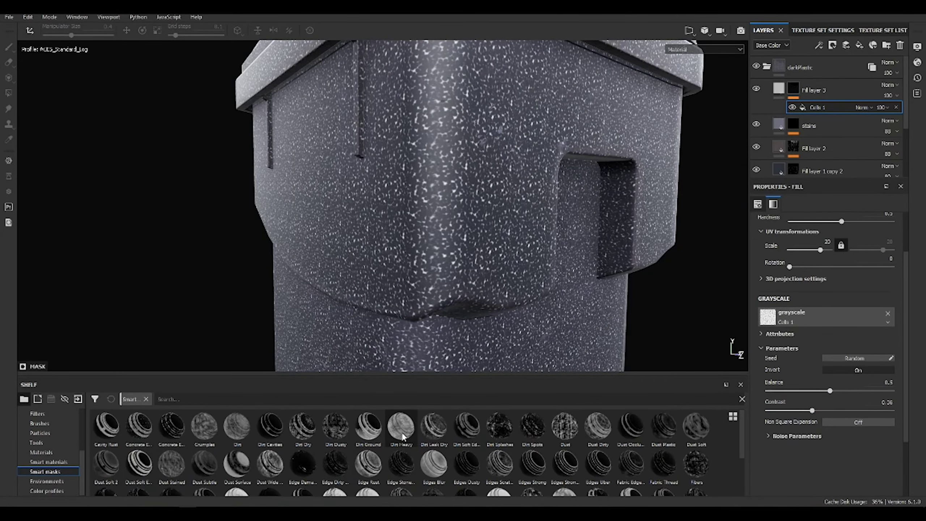
{"action": "left_click_drag", "start_coordinate": [403, 437], "coordinate": [804, 107]}
{"action": "left_click", "coordinate": [862, 134]}
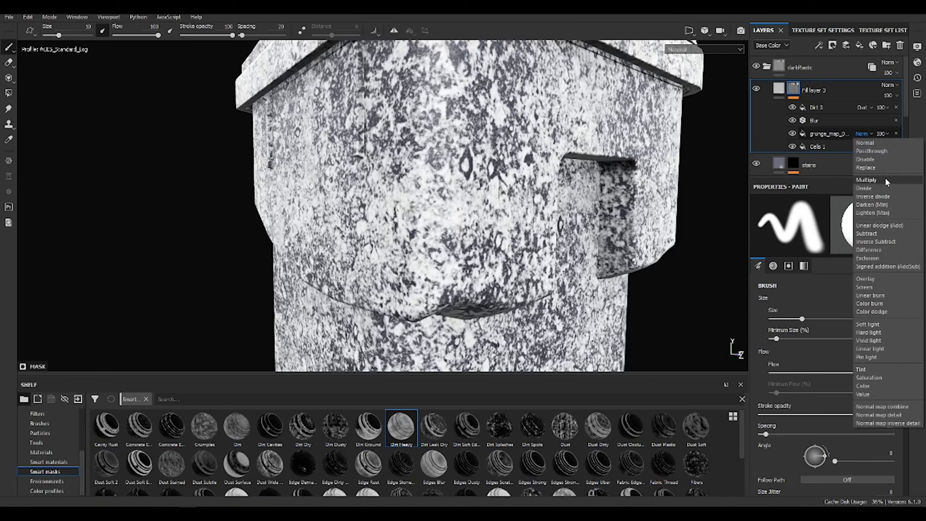
{"action": "left_click", "coordinate": [885, 202]}
{"action": "left_click_drag", "start_coordinate": [474, 204], "coordinate": [423, 221], "text": "alt"}
Limit Fill layer 3 to the roughness channel only, at about 0.55.
{"action": "left_click", "coordinate": [779, 88]}
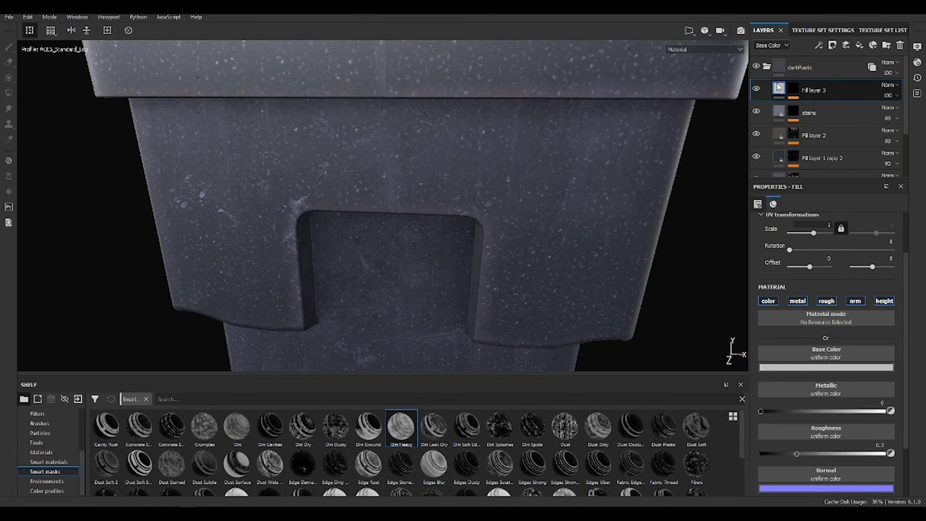
{"action": "left_click", "coordinate": [768, 301]}
{"action": "left_click", "coordinate": [797, 301]}
{"action": "left_click", "coordinate": [855, 301]}
{"action": "left_click", "coordinate": [884, 301]}
{"action": "left_click_drag", "start_coordinate": [797, 375], "coordinate": [830, 375]}
{"action": "key", "text": "c"}
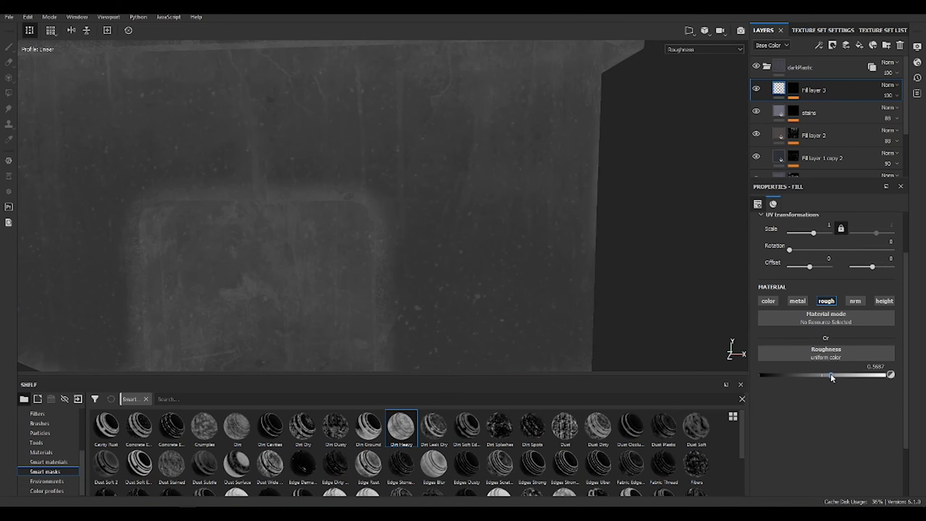
{"action": "mouse_move", "coordinate": [398, 215]}
{"action": "left_mouse_down", "text": "alt"}
{"action": "mouse_move", "coordinate": [460, 163]}
{"action": "mouse_move", "coordinate": [417, 153]}
{"action": "left_mouse_up", "text": "alt"}
On the lid, add a fill layer in a darker sampled blue-grey at 50% opacity.
{"action": "key", "text": "m"}
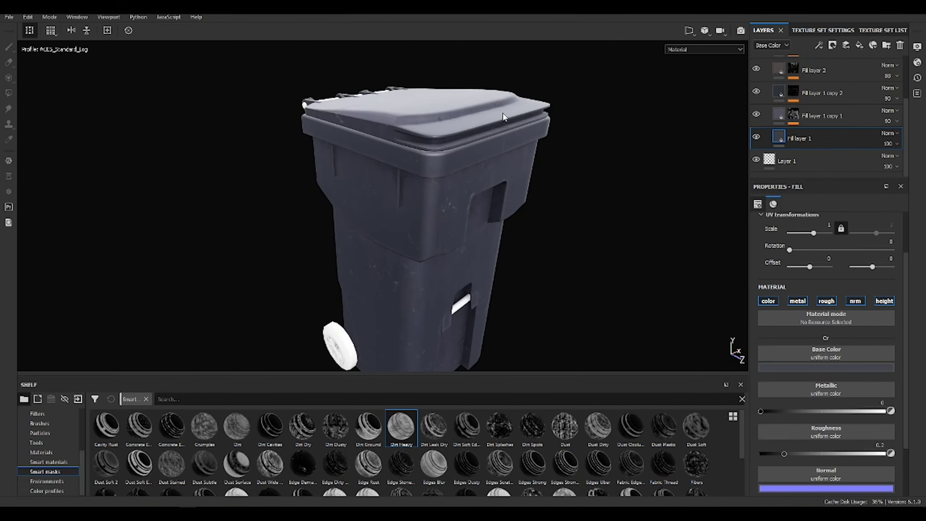
{"action": "left_click", "coordinate": [801, 75]}
{"action": "left_click_drag", "start_coordinate": [450, 209], "coordinate": [474, 164], "text": "alt"}
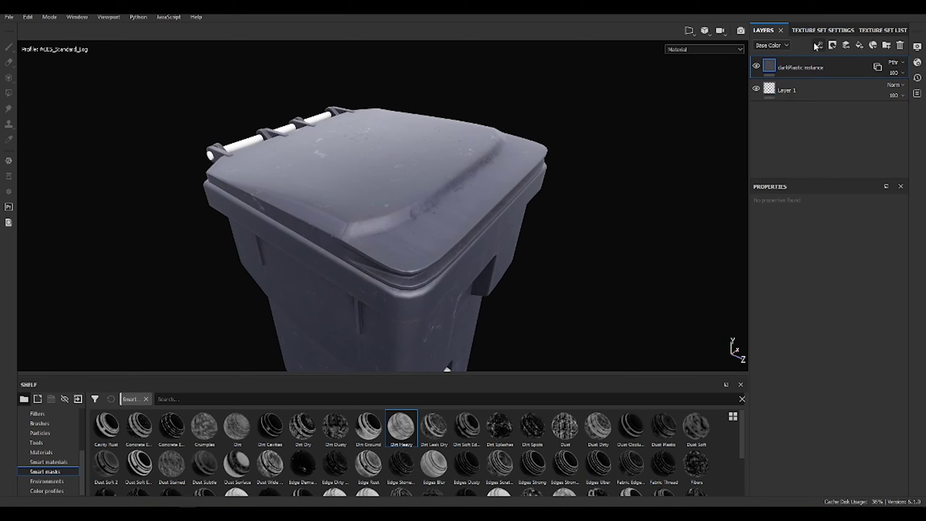
{"action": "left_click", "coordinate": [860, 45]}
{"action": "left_click", "coordinate": [826, 367]}
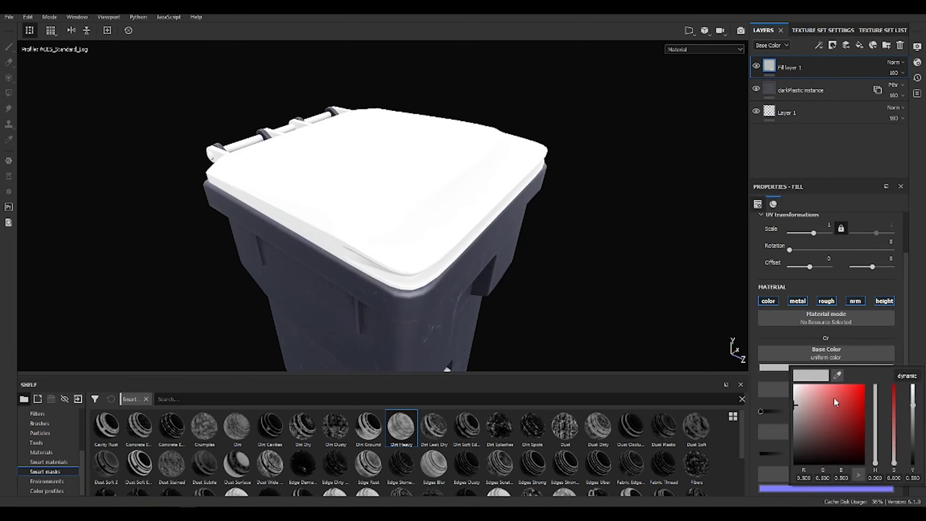
{"action": "left_click", "coordinate": [467, 319]}
{"action": "left_click", "coordinate": [805, 444]}
{"action": "mouse_move", "coordinate": [619, 255]}
{"action": "left_mouse_down", "text": "alt"}
{"action": "mouse_move", "coordinate": [693, 246]}
{"action": "mouse_move", "coordinate": [676, 156]}
{"action": "left_mouse_up", "text": "alt"}
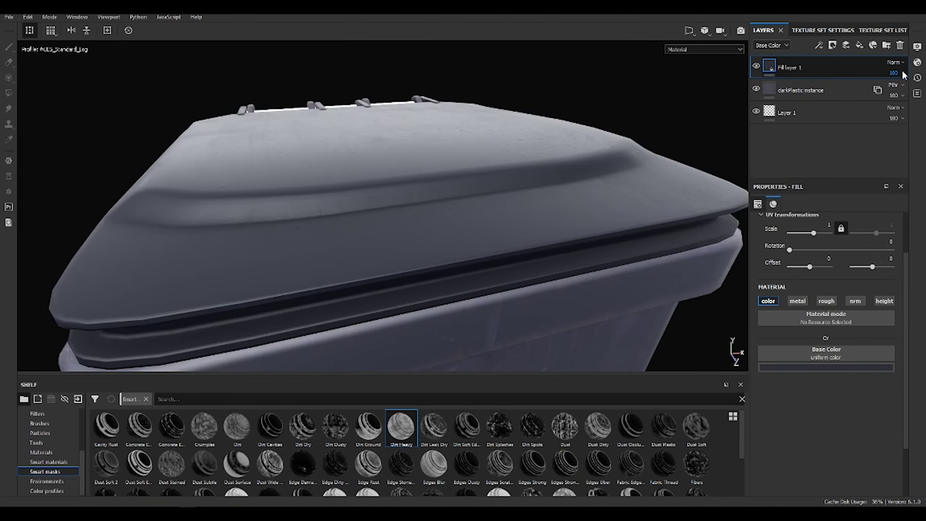
{"action": "left_click_drag", "start_coordinate": [917, 92], "coordinate": [900, 91]}
{"action": "mouse_move", "coordinate": [638, 182]}
{"action": "left_mouse_down", "text": "alt"}
{"action": "mouse_move", "coordinate": [583, 206]}
{"action": "mouse_move", "coordinate": [601, 189]}
{"action": "left_mouse_up", "text": "alt"}
{"action": "left_click", "coordinate": [839, 367]}
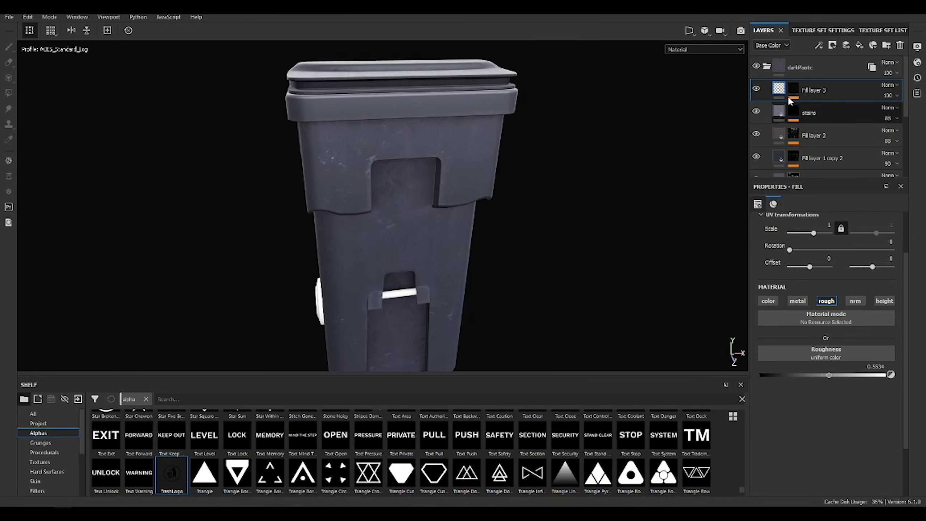
Create Fill layer 4 with a black mask for the logo and move it down the stack.
{"action": "left_click", "coordinate": [860, 45]}
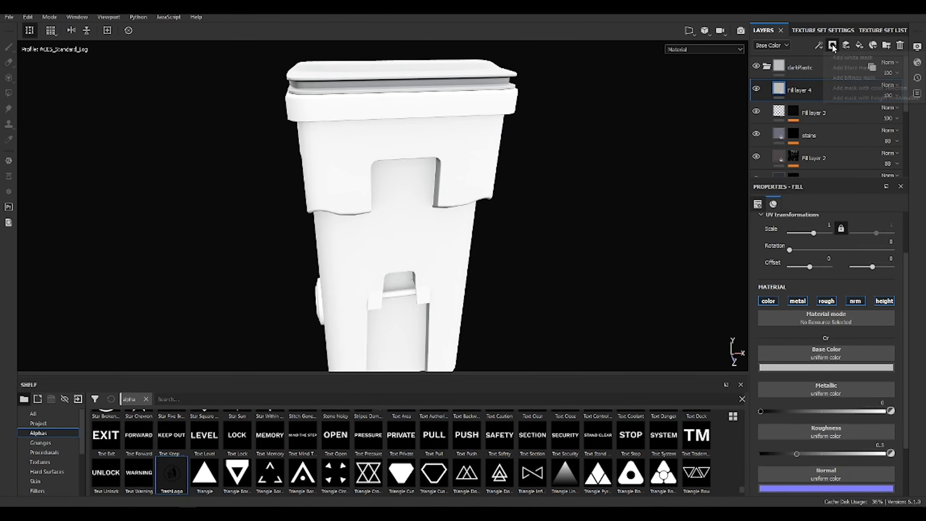
{"action": "left_click", "coordinate": [850, 67]}
{"action": "left_click", "coordinate": [819, 45]}
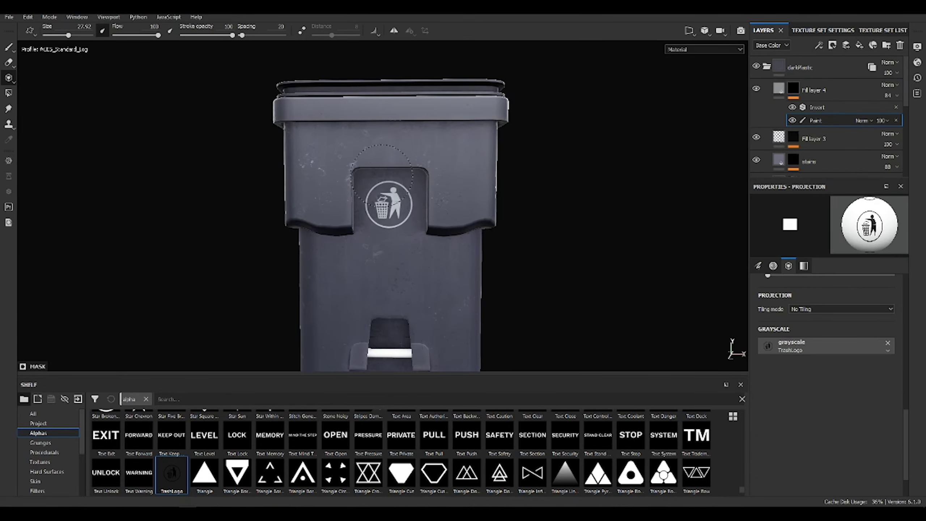
{"action": "mouse_move", "coordinate": [310, 181]}
{"action": "left_mouse_down", "text": "alt"}
{"action": "mouse_move", "coordinate": [574, 242]}
{"action": "mouse_move", "coordinate": [487, 228]}
{"action": "left_mouse_up", "text": "alt"}
{"action": "scroll", "coordinate": [574, 242], "scroll_direction": "up", "scroll_amount": 3}
{"action": "scroll", "coordinate": [568, 227], "scroll_direction": "up", "scroll_amount": 3}
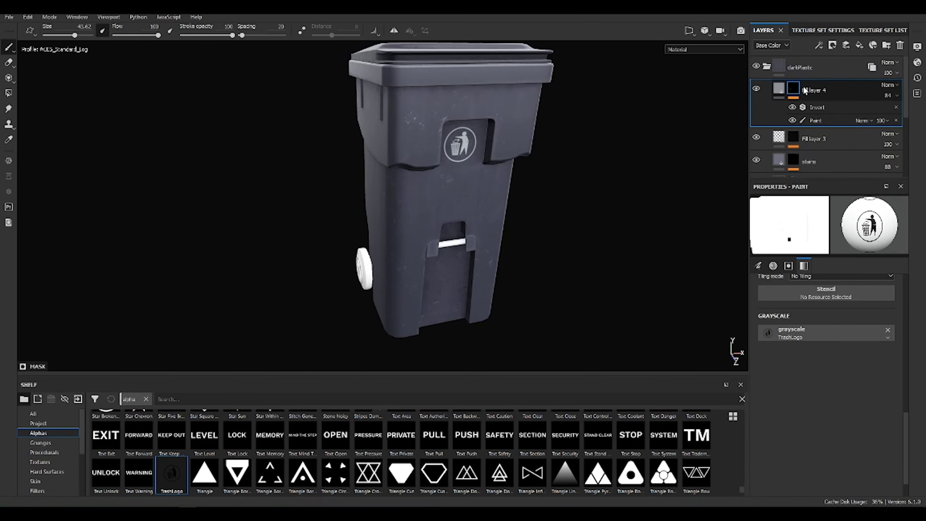
{"action": "left_click_drag", "start_coordinate": [789, 179], "coordinate": [796, 141]}
Add Fill layer 5 with a saturated tan base colour.
{"action": "left_click", "coordinate": [858, 46]}
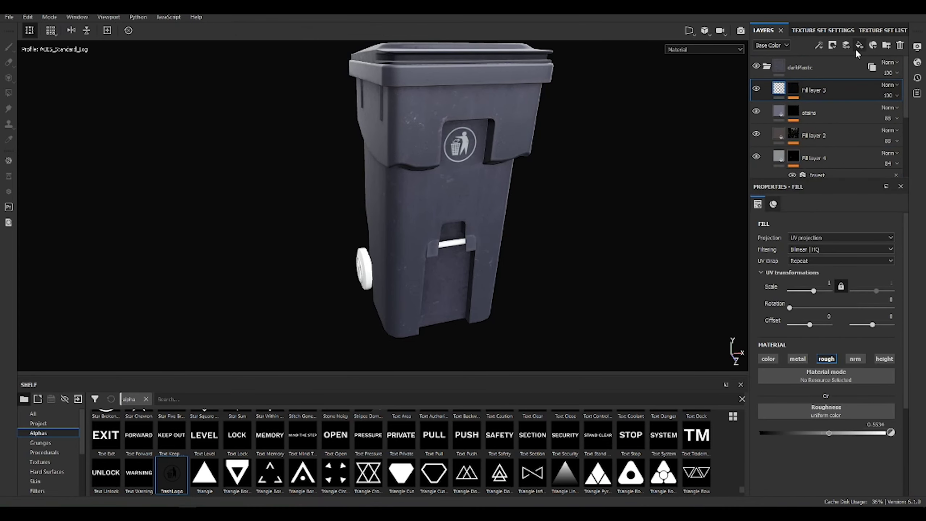
{"action": "left_click", "coordinate": [820, 425]}
{"action": "left_click", "coordinate": [800, 364]}
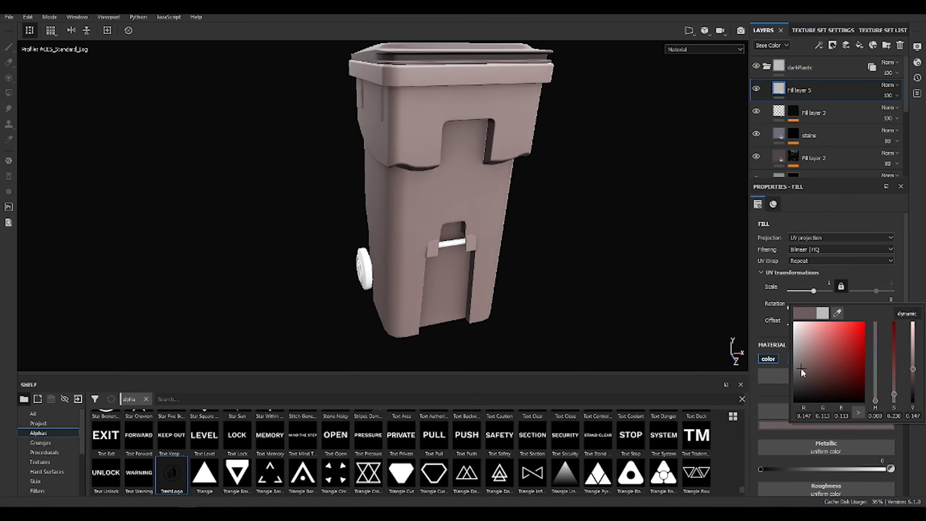
{"action": "left_click", "coordinate": [876, 395]}
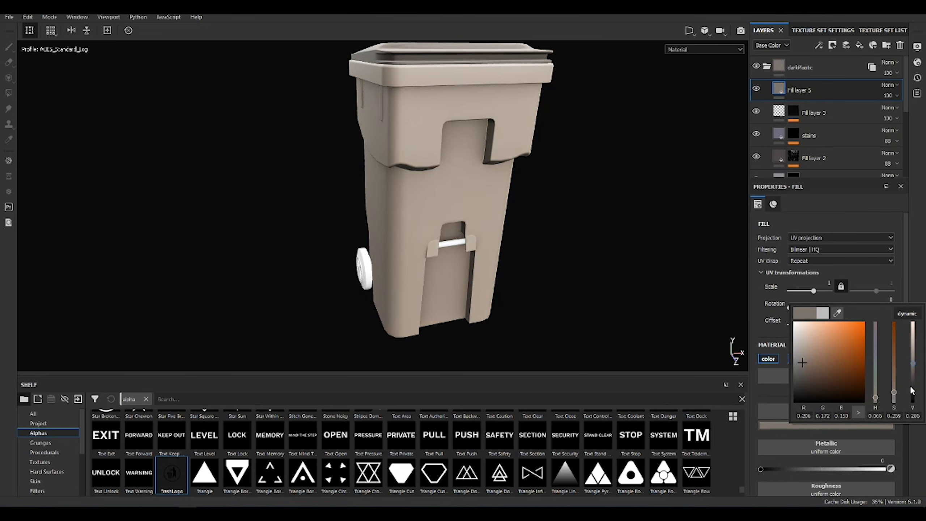
{"action": "left_click", "coordinate": [808, 361]}
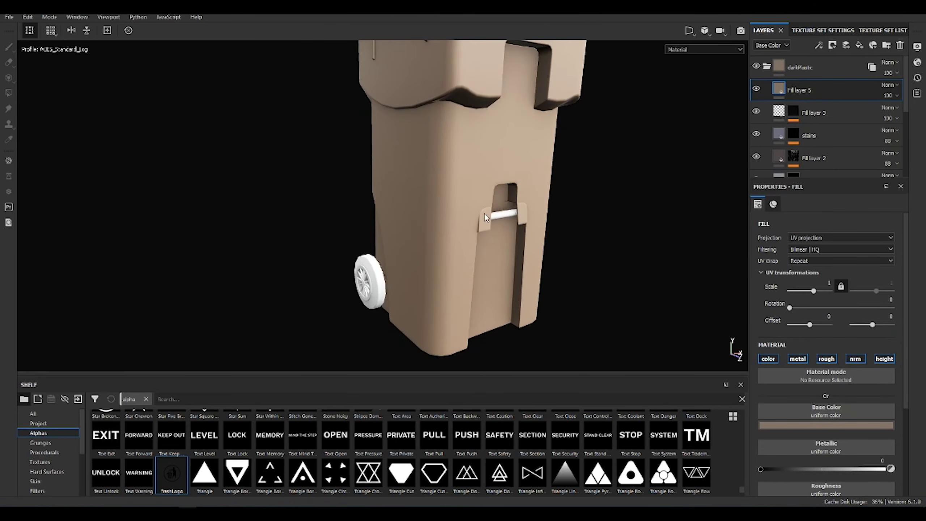
Fill Fill layer 5's mask with tri-planar Grunge Dirt Heavy at scale 4.
{"action": "left_click", "coordinate": [826, 48]}
{"action": "left_click", "coordinate": [843, 81]}
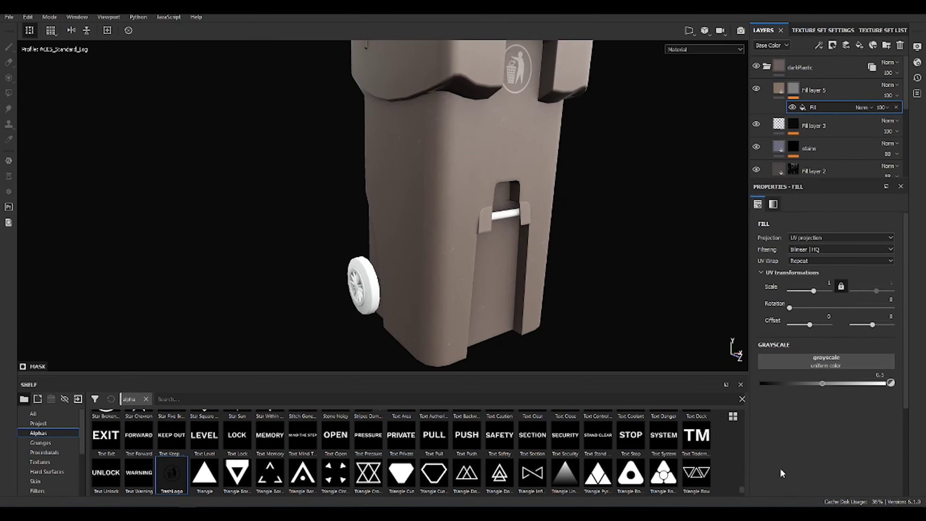
{"action": "left_click", "coordinate": [146, 402]}
{"action": "type", "text": "grunge"}
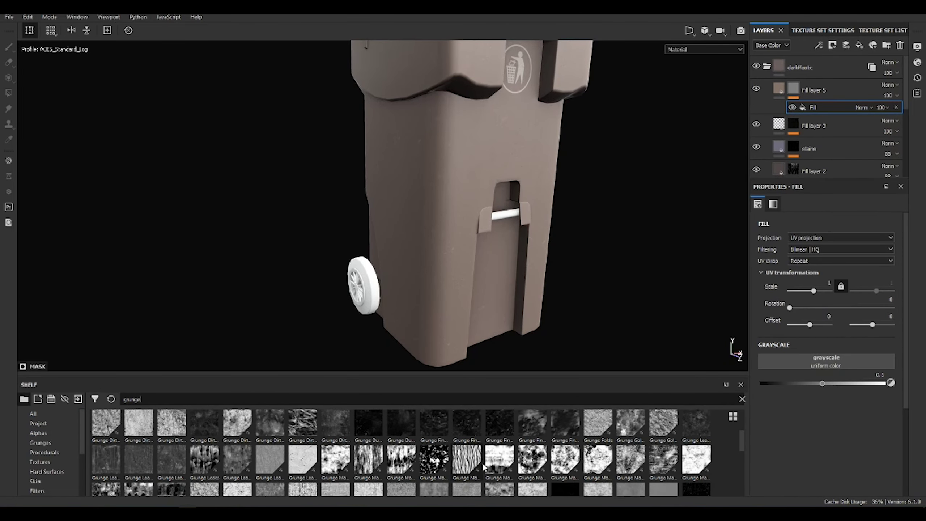
{"action": "left_click_drag", "start_coordinate": [138, 422], "coordinate": [826, 361]}
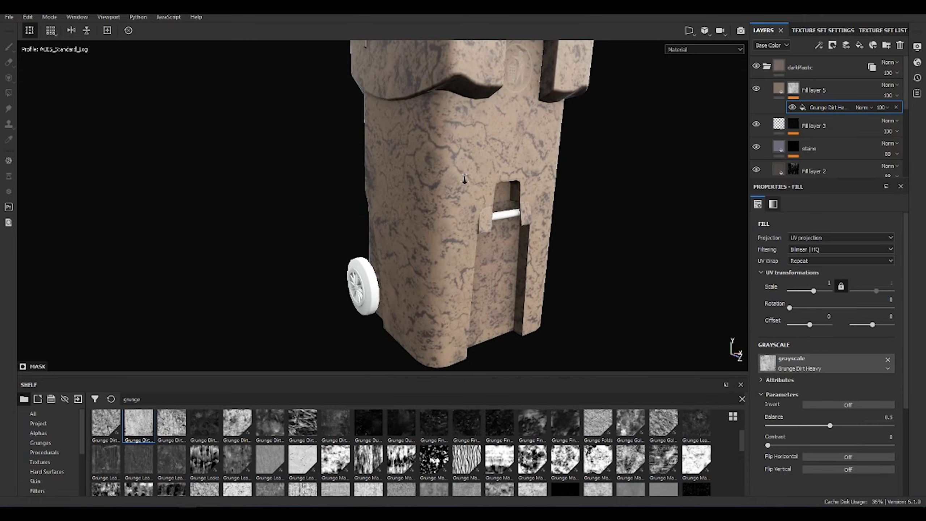
{"action": "left_click", "coordinate": [854, 252]}
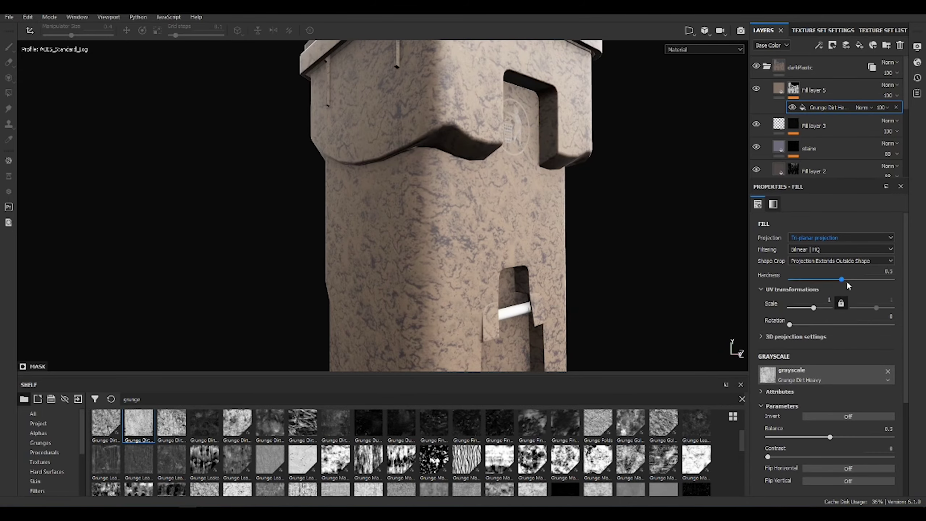
{"action": "type", "text": "4"}
{"action": "key", "text": "Return"}
Add the Dirt smart mask to Fill layer 5 as a Mask Editor effect.
{"action": "mouse_move", "coordinate": [572, 304]}
{"action": "left_mouse_down", "text": "alt"}
{"action": "mouse_move", "coordinate": [554, 203]}
{"action": "mouse_move", "coordinate": [668, 155]}
{"action": "mouse_move", "coordinate": [606, 277]}
{"action": "left_mouse_up", "text": "alt"}
{"action": "middle_click_drag", "start_coordinate": [606, 277], "coordinate": [605, 285], "text": "alt"}
{"action": "scroll", "coordinate": [60, 491], "scroll_direction": "down", "scroll_amount": 3}
{"action": "left_click", "coordinate": [45, 471]}
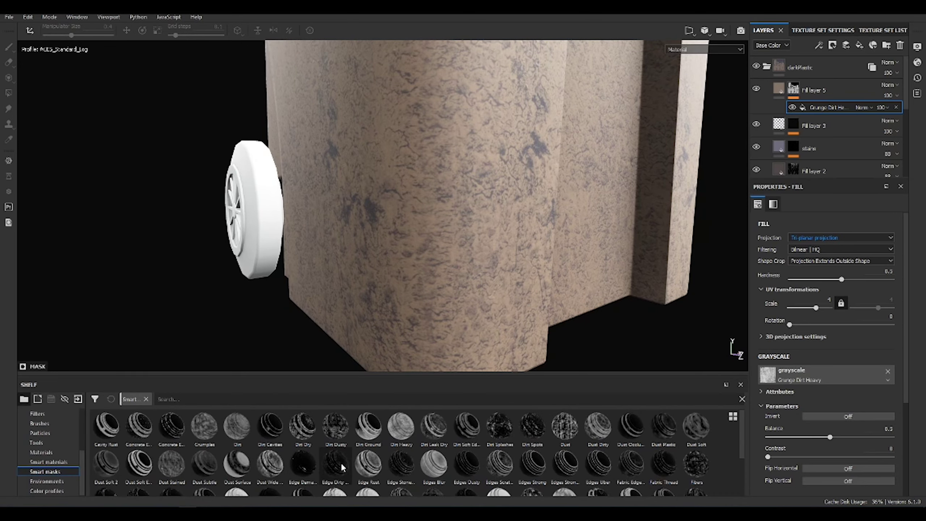
{"action": "left_click_drag", "start_coordinate": [798, 90], "coordinate": [824, 110]}
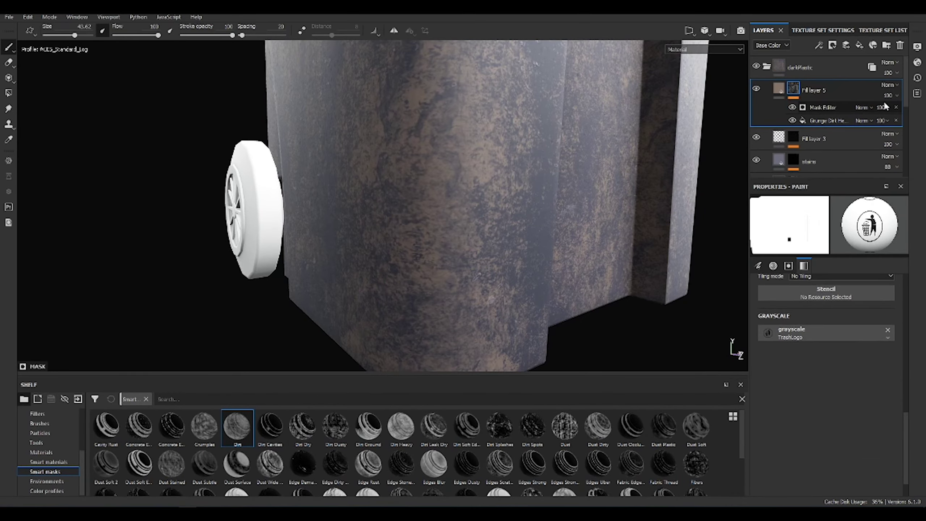
{"action": "left_click", "coordinate": [823, 108]}
{"action": "mouse_move", "coordinate": [584, 255]}
{"action": "left_mouse_down", "text": "alt"}
{"action": "mouse_move", "coordinate": [565, 317]}
{"action": "mouse_move", "coordinate": [480, 244]}
{"action": "left_mouse_up", "text": "alt"}
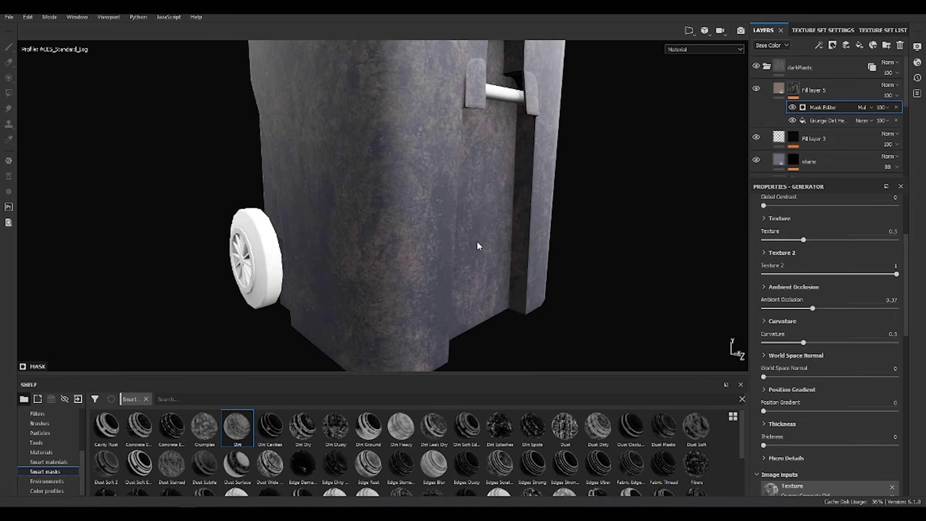
{"action": "scroll", "coordinate": [740, 478], "scroll_direction": "down", "scroll_amount": 2}
Add an inverted Position generator to Fill layer 5's mask and view the mask alone.
{"action": "left_click", "coordinate": [819, 45]}
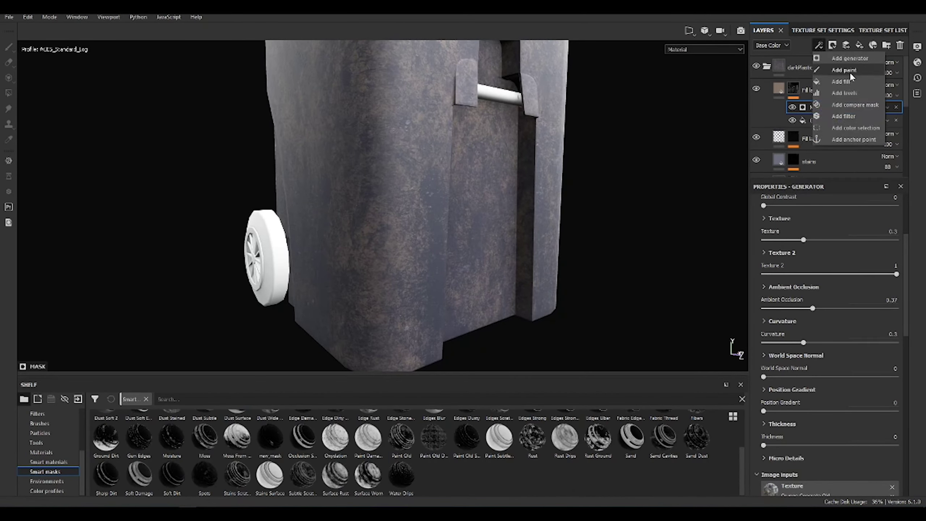
{"action": "left_click", "coordinate": [849, 57]}
{"action": "left_click", "coordinate": [831, 221]}
{"action": "type", "text": "posi"}
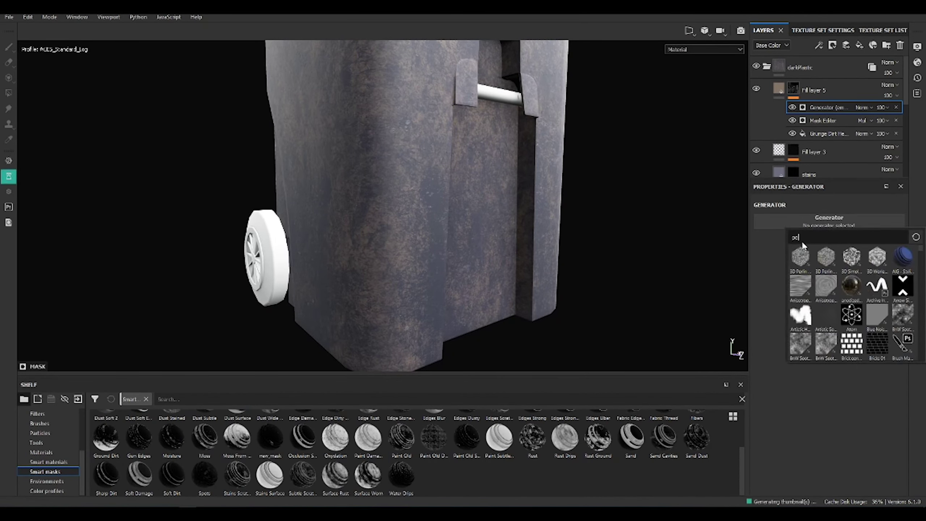
{"action": "left_click", "coordinate": [877, 257]}
{"action": "left_click", "coordinate": [849, 260]}
{"action": "key", "text": "m"}
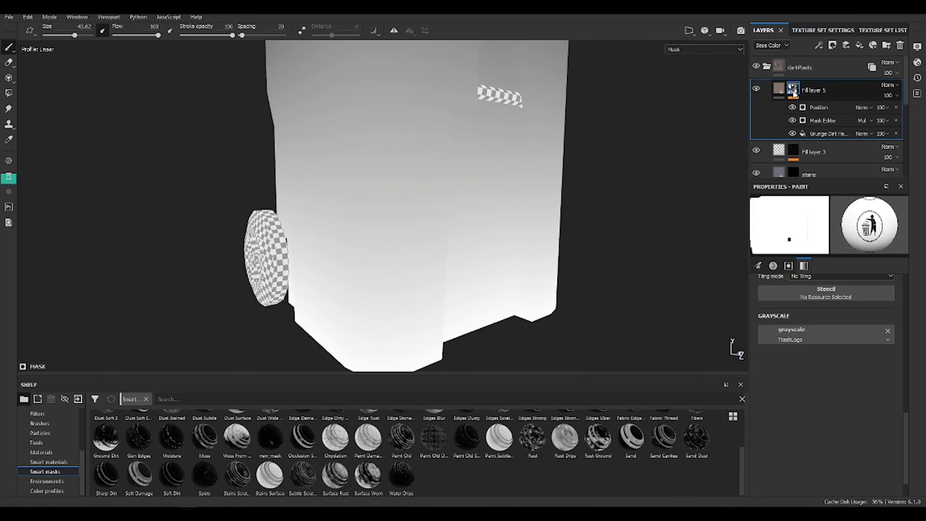
{"action": "left_click_drag", "start_coordinate": [641, 155], "coordinate": [583, 248], "text": "alt"}
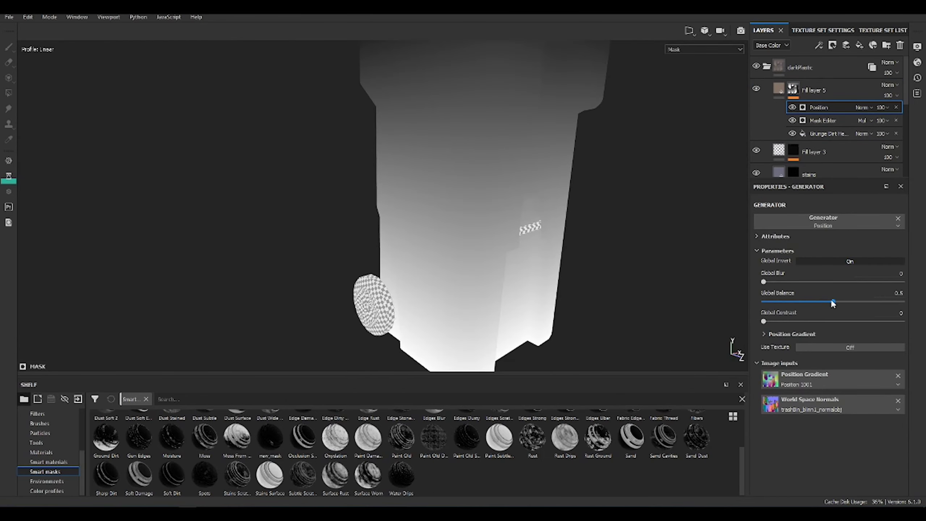
Tune the Position gradient: more blur, contrast 0.21, balance 0.66.
{"action": "left_click_drag", "start_coordinate": [833, 301], "coordinate": [869, 301]}
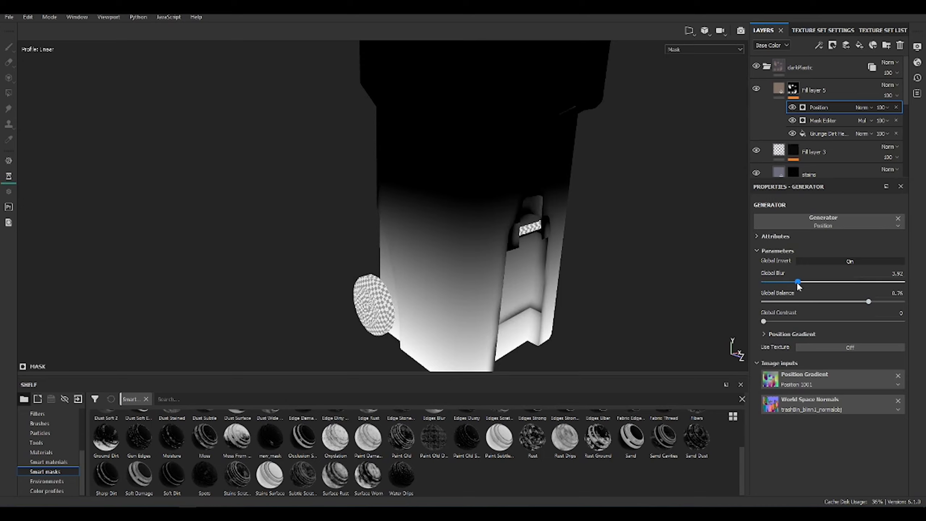
{"action": "left_click_drag", "start_coordinate": [812, 282], "coordinate": [837, 281]}
{"action": "left_click_drag", "start_coordinate": [516, 269], "coordinate": [473, 258], "text": "alt"}
{"action": "mouse_move", "coordinate": [763, 321]}
{"action": "left_mouse_down"}
{"action": "mouse_move", "coordinate": [840, 321]}
{"action": "mouse_move", "coordinate": [793, 321]}
{"action": "left_mouse_up"}
{"action": "left_click_drag", "start_coordinate": [482, 202], "coordinate": [488, 255], "text": "alt"}
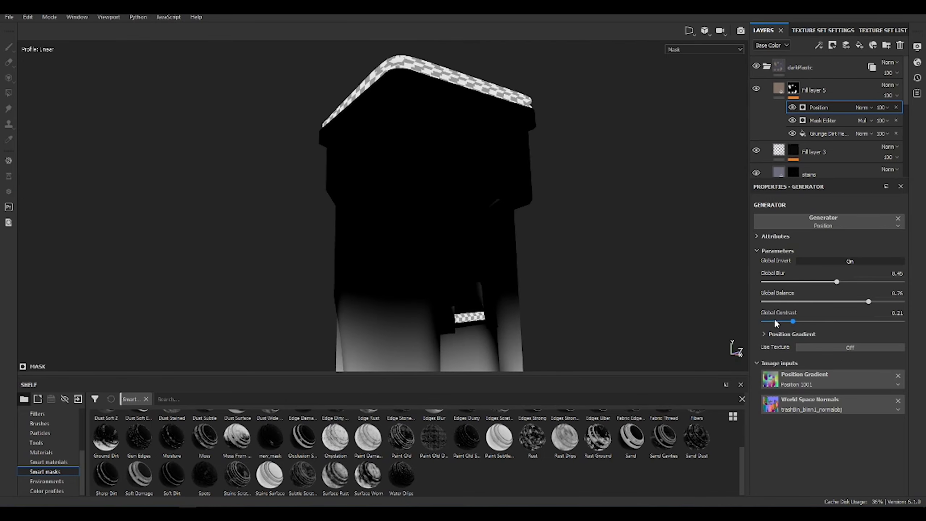
{"action": "mouse_move", "coordinate": [869, 301]}
{"action": "left_mouse_down"}
{"action": "mouse_move", "coordinate": [856, 302]}
{"action": "mouse_move", "coordinate": [864, 302]}
{"action": "left_mouse_up"}
Multiply the Position gradient into the mask at opacity 99, then retune its contrast, blur and balance.
{"action": "left_click", "coordinate": [865, 107]}
{"action": "left_click", "coordinate": [868, 146]}
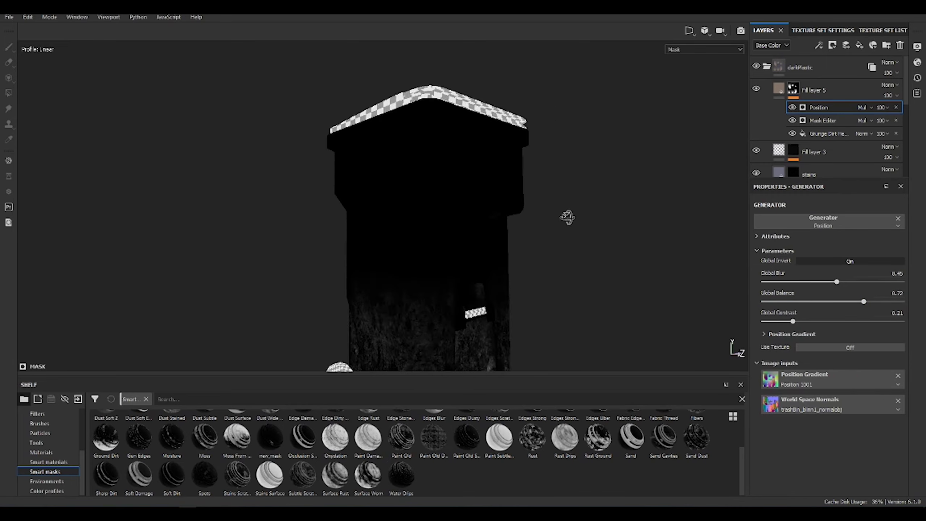
{"action": "left_click", "coordinate": [868, 121]}
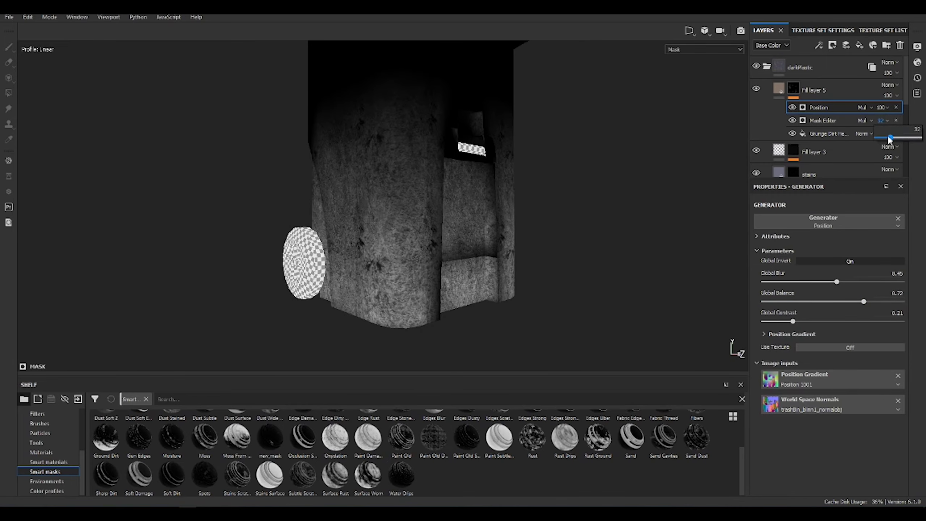
{"action": "left_click", "coordinate": [884, 120]}
{"action": "left_click_drag", "start_coordinate": [918, 139], "coordinate": [921, 138]}
{"action": "left_click_drag", "start_coordinate": [485, 175], "coordinate": [495, 201], "text": "alt"}
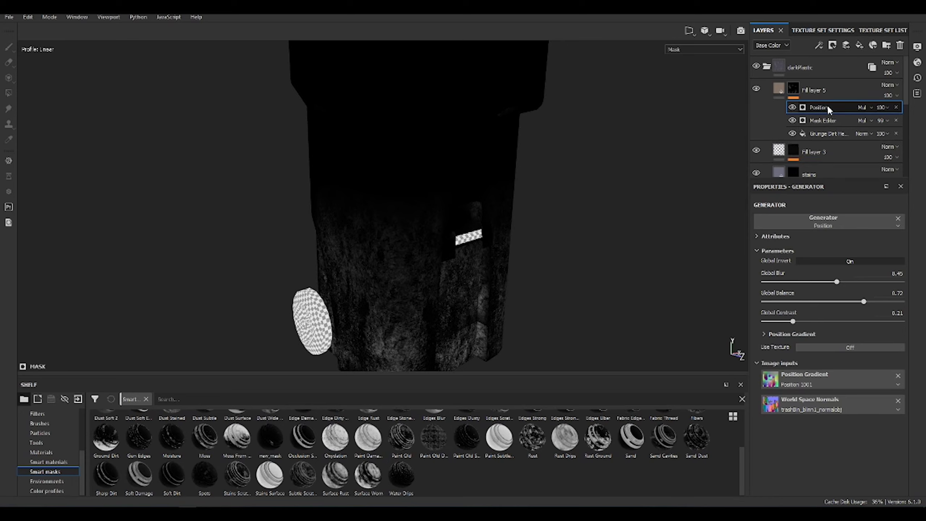
{"action": "left_click_drag", "start_coordinate": [792, 321], "coordinate": [786, 321]}
{"action": "left_click_drag", "start_coordinate": [837, 281], "coordinate": [871, 302]}
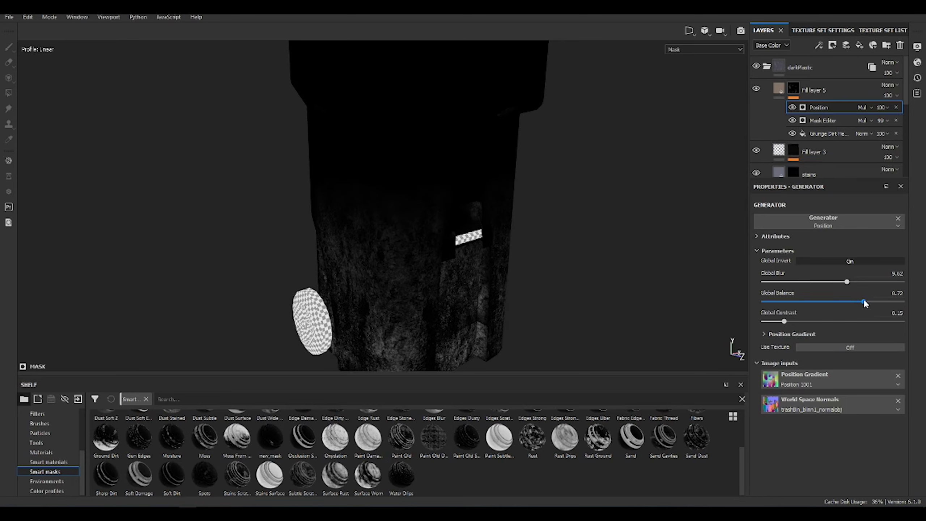
{"action": "left_click_drag", "start_coordinate": [474, 182], "coordinate": [485, 189], "text": "alt"}
Add a Levels adjustment to the mask and raise its black input level.
{"action": "left_click", "coordinate": [818, 45]}
{"action": "left_click", "coordinate": [845, 87]}
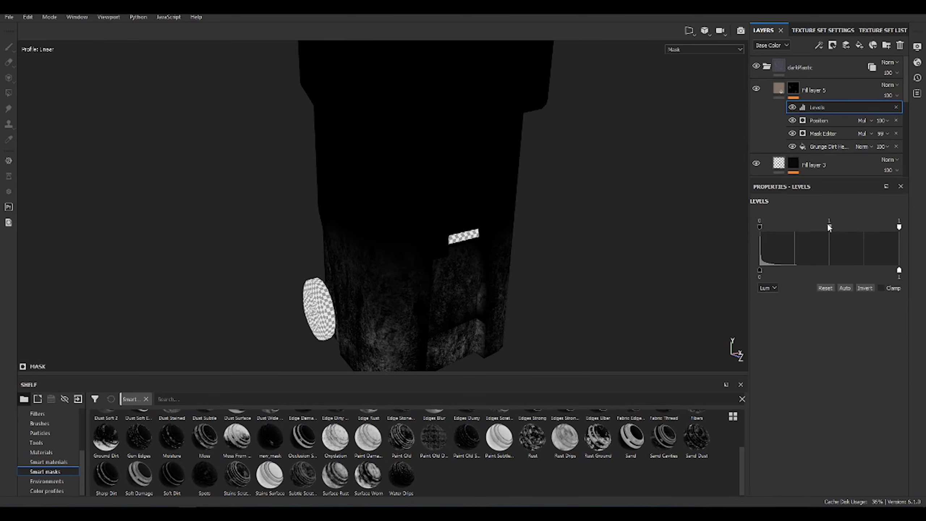
{"action": "left_click_drag", "start_coordinate": [759, 226], "coordinate": [765, 227]}
{"action": "left_click_drag", "start_coordinate": [619, 204], "coordinate": [678, 218], "text": "alt"}
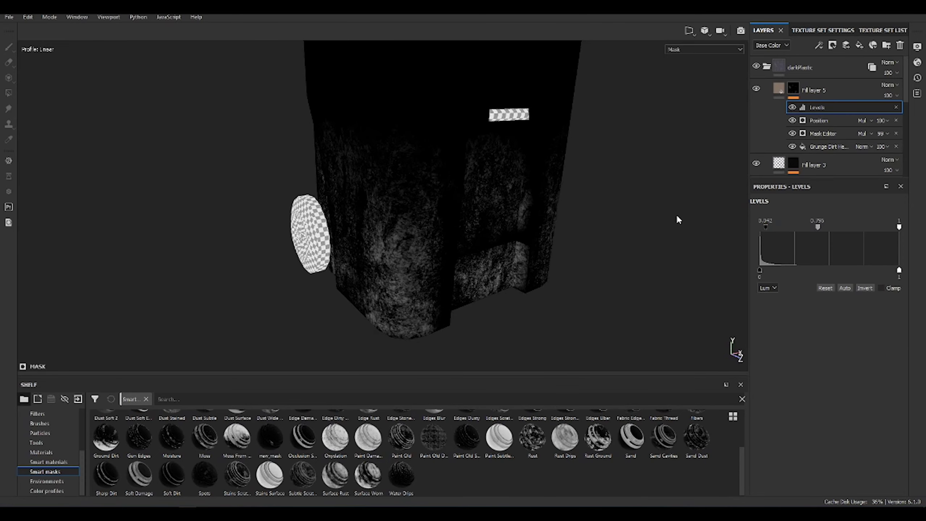
Add a Sharpen filter at 0.25 to the mask and check the full material preview.
{"action": "left_click", "coordinate": [818, 45]}
{"action": "left_click", "coordinate": [845, 100]}
{"action": "left_click", "coordinate": [829, 219]}
{"action": "type", "text": "invert"}
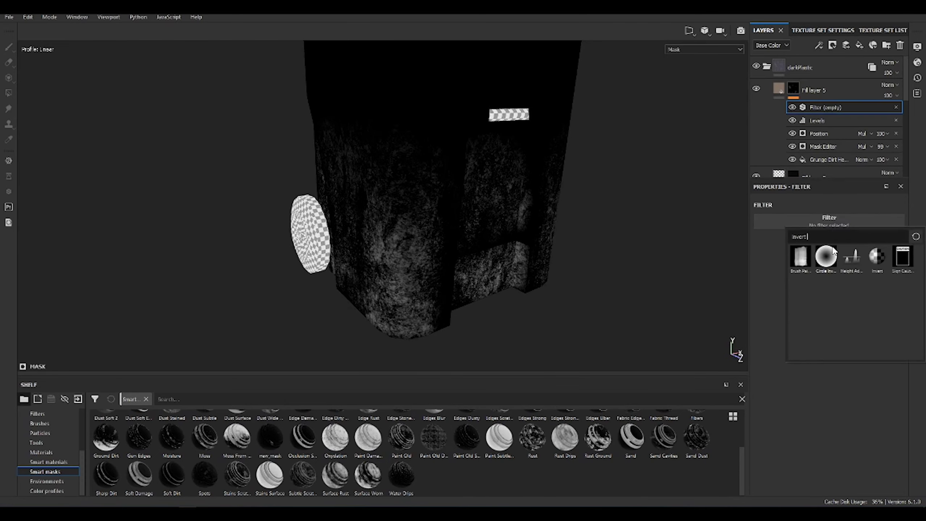
{"action": "type", "text": "sharpen"}
{"action": "left_click", "coordinate": [841, 258]}
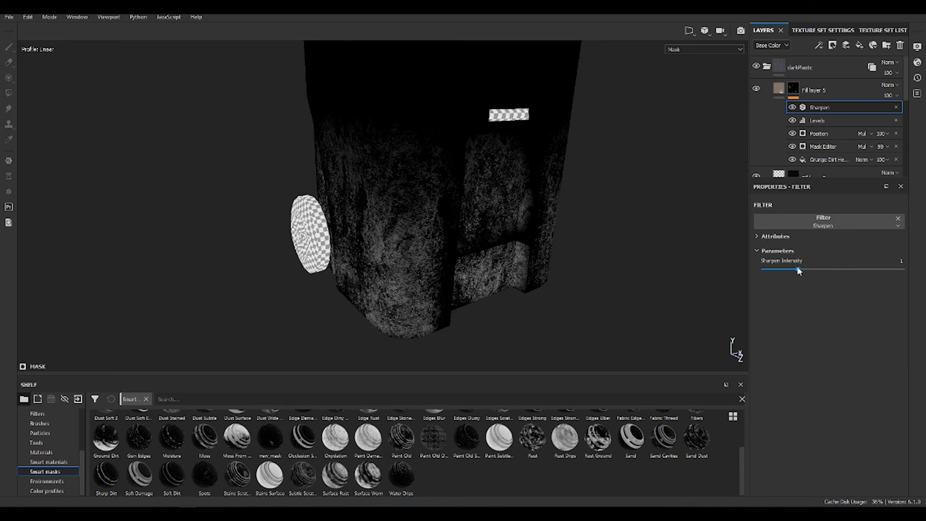
{"action": "left_click_drag", "start_coordinate": [772, 270], "coordinate": [772, 270]}
{"action": "left_click_drag", "start_coordinate": [569, 197], "coordinate": [632, 244], "text": "alt"}
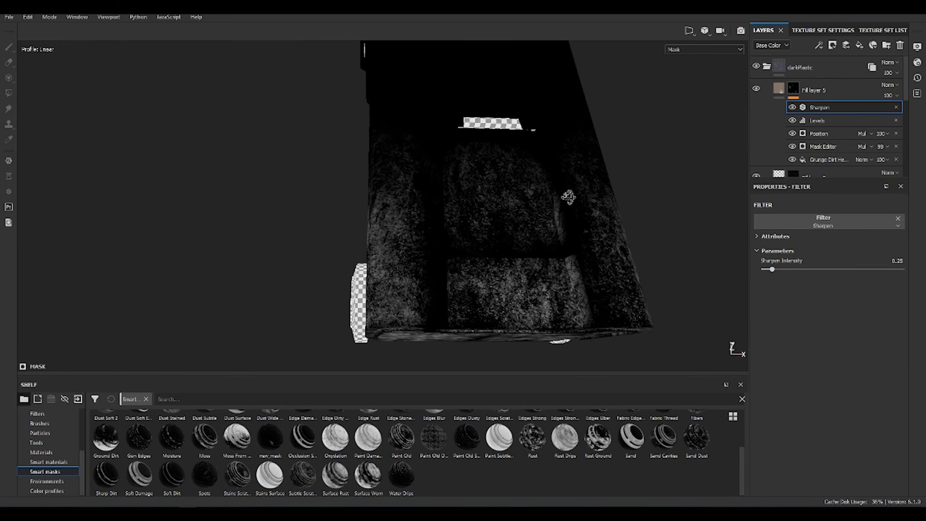
{"action": "key", "text": "m"}
{"action": "right_click_drag", "start_coordinate": [633, 244], "coordinate": [474, 252], "text": "alt"}
Lower Fill layer 5's opacity to 76.
{"action": "left_click", "coordinate": [814, 90]}
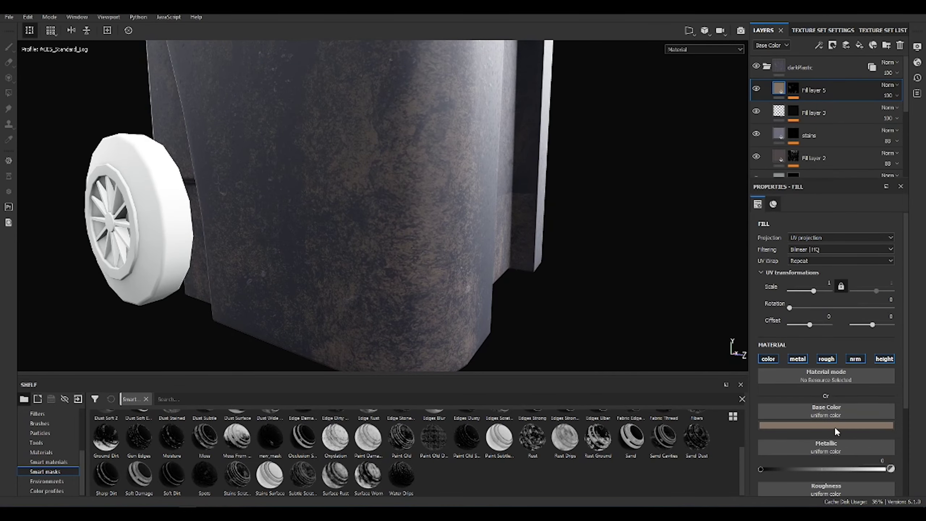
{"action": "left_click", "coordinate": [834, 426]}
{"action": "left_click", "coordinate": [896, 97]}
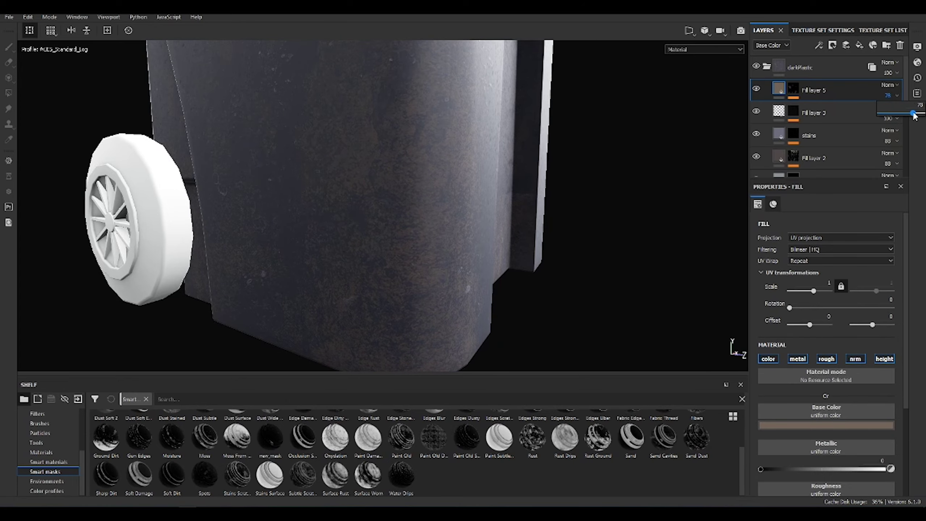
{"action": "left_click_drag", "start_coordinate": [897, 96], "coordinate": [885, 98]}
{"action": "left_click_drag", "start_coordinate": [547, 255], "coordinate": [479, 229], "text": "alt"}
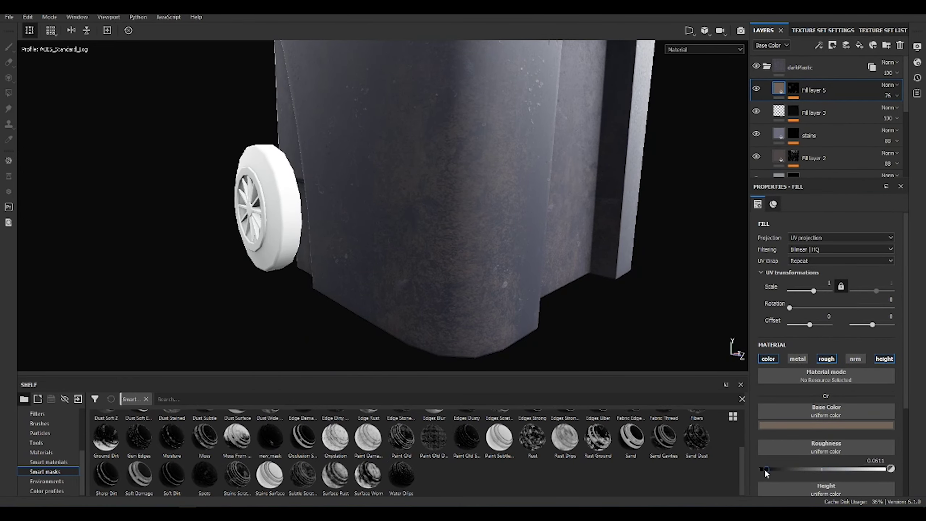
Enable height on Fill layer 5 with a strength of 0.03.
{"action": "scroll", "coordinate": [834, 449], "scroll_direction": "down", "scroll_amount": 2}
{"action": "left_click", "coordinate": [833, 453]}
{"action": "left_click_drag", "start_coordinate": [473, 256], "coordinate": [571, 250], "text": "alt"}
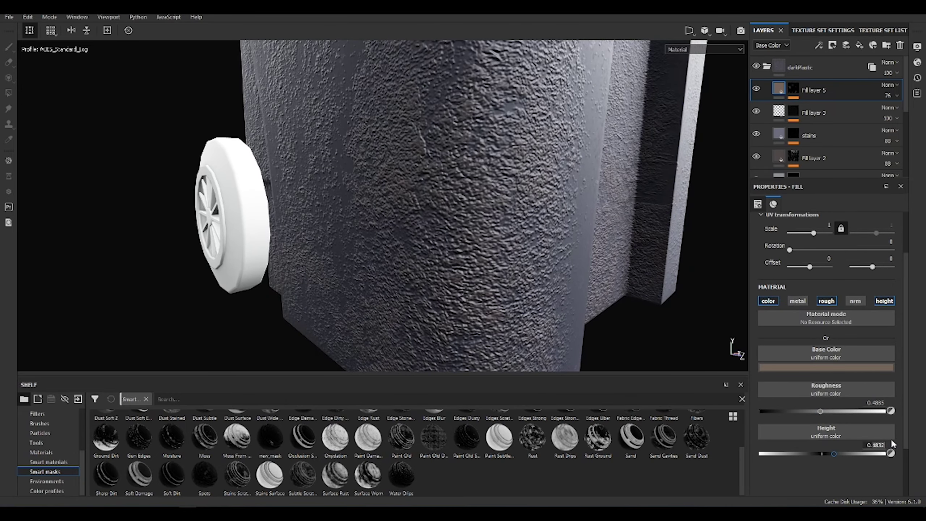
{"action": "type", "text": "1"}
{"action": "key", "text": "Return"}
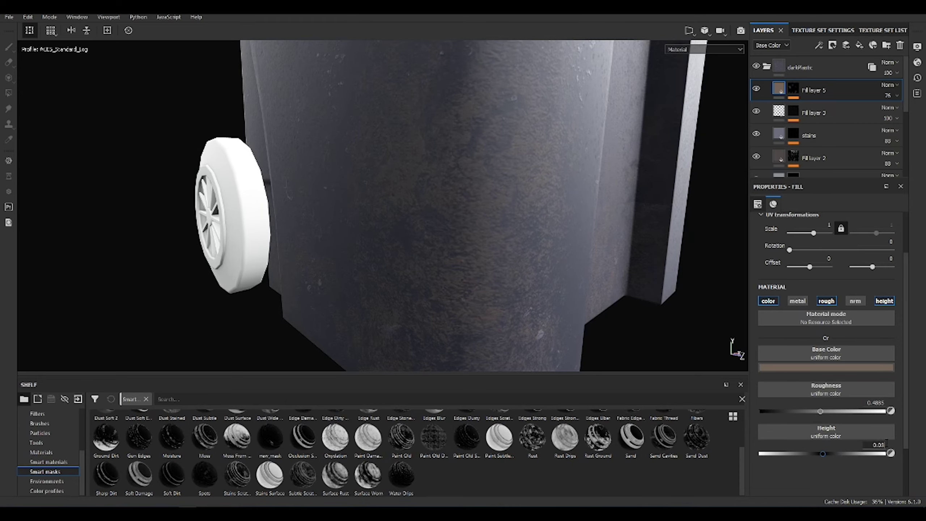
{"action": "key", "text": "Return"}
{"action": "left_click_drag", "start_coordinate": [474, 255], "coordinate": [638, 249], "text": "alt"}
Review the mask's Levels and Sharpen effects while orbiting the bin.
{"action": "left_click", "coordinate": [793, 89]}
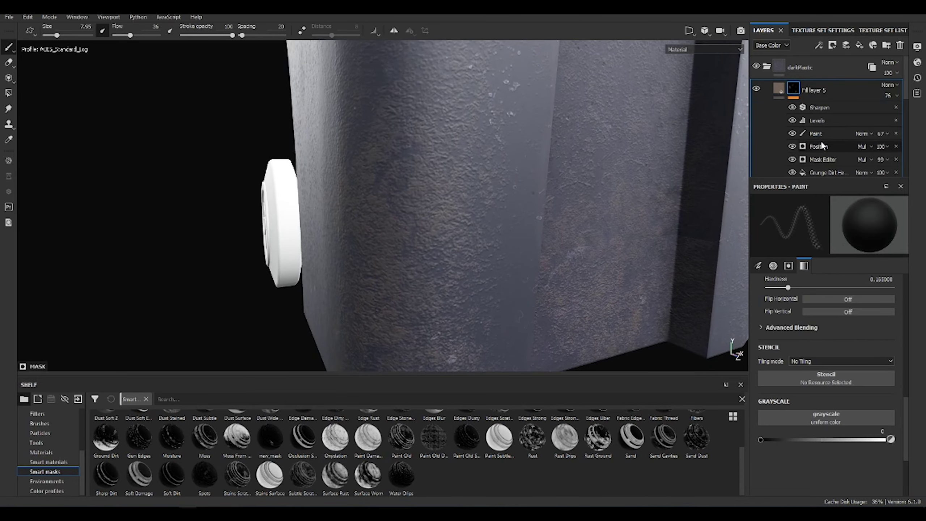
{"action": "left_click", "coordinate": [817, 120]}
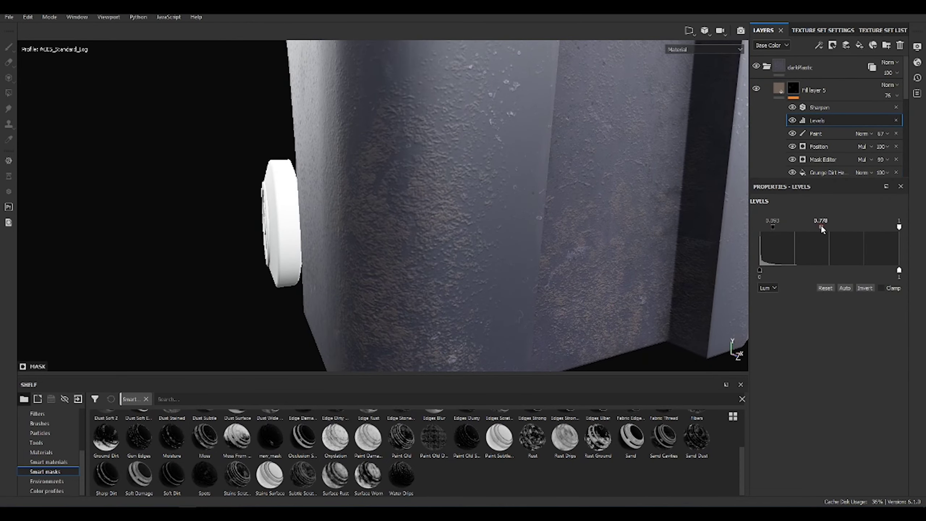
{"action": "mouse_move", "coordinate": [656, 205]}
{"action": "left_mouse_down", "text": "alt"}
{"action": "mouse_move", "coordinate": [552, 190]}
{"action": "mouse_move", "coordinate": [459, 275]}
{"action": "mouse_move", "coordinate": [174, 281]}
{"action": "mouse_move", "coordinate": [536, 211]}
{"action": "mouse_move", "coordinate": [496, 263]}
{"action": "mouse_move", "coordinate": [505, 199]}
{"action": "left_mouse_up", "text": "alt"}
{"action": "scroll", "coordinate": [437, 234], "scroll_direction": "down", "scroll_amount": 3}
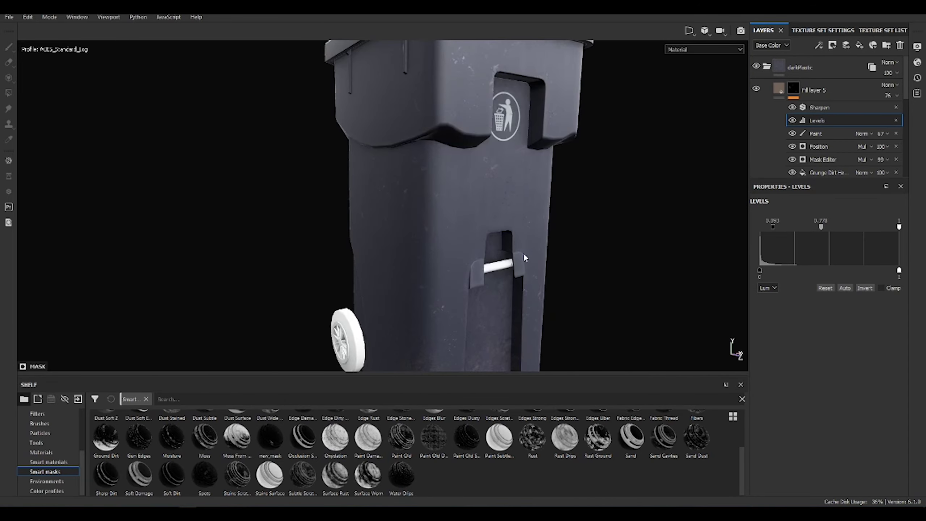
{"action": "mouse_move", "coordinate": [437, 233]}
{"action": "left_mouse_down", "text": "alt"}
{"action": "mouse_move", "coordinate": [455, 164]}
{"action": "mouse_move", "coordinate": [449, 171]}
{"action": "mouse_move", "coordinate": [474, 237]}
{"action": "left_mouse_up", "text": "alt"}
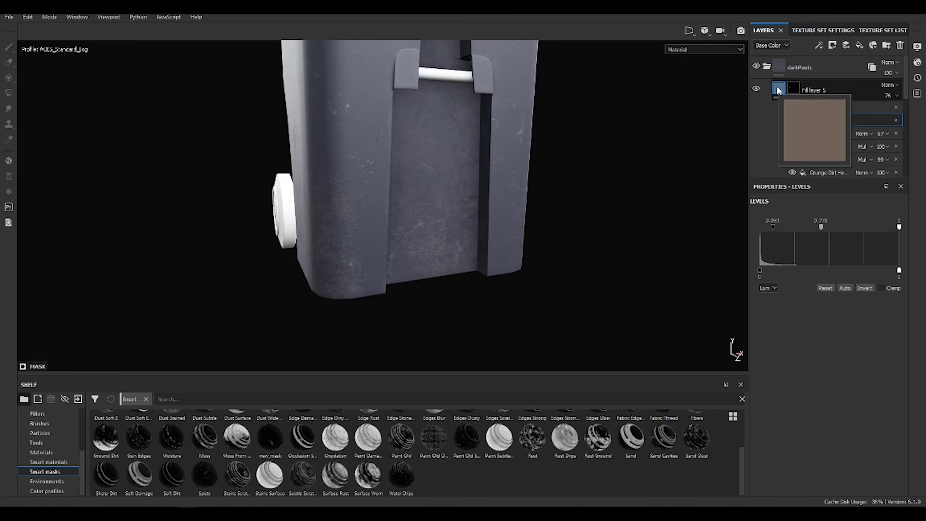
{"action": "left_click", "coordinate": [802, 108]}
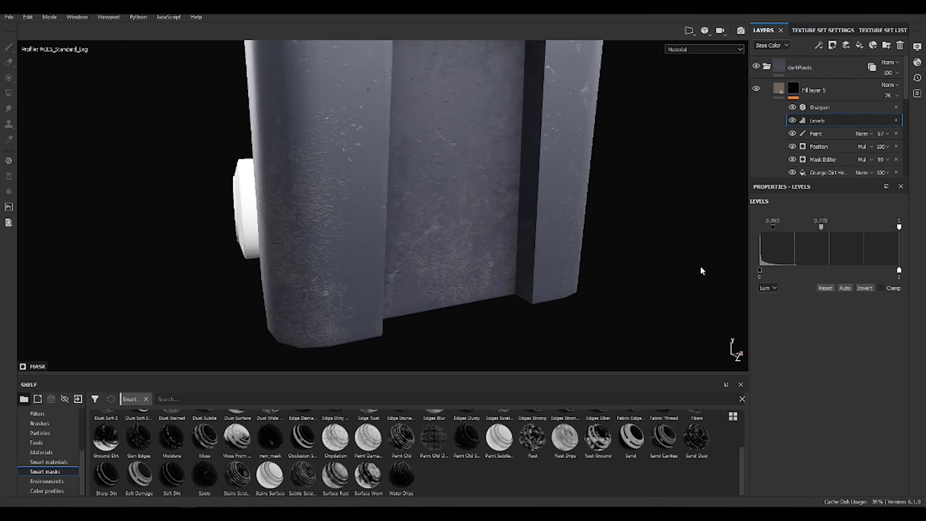
{"action": "mouse_move", "coordinate": [700, 269]}
{"action": "left_mouse_down", "text": "alt"}
{"action": "mouse_move", "coordinate": [534, 215]}
{"action": "mouse_move", "coordinate": [584, 183]}
{"action": "left_mouse_up", "text": "alt"}
{"action": "left_click", "coordinate": [819, 45]}
Anchor Fill layer 5's mask and create Fill layer 6 above it with a black mask.
{"action": "left_click", "coordinate": [852, 139]}
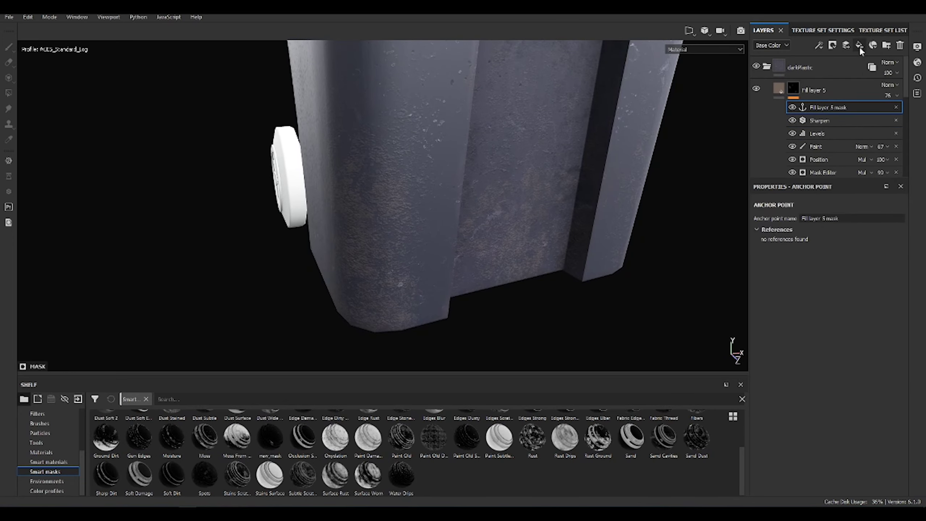
{"action": "left_click", "coordinate": [815, 89]}
{"action": "left_click", "coordinate": [861, 45]}
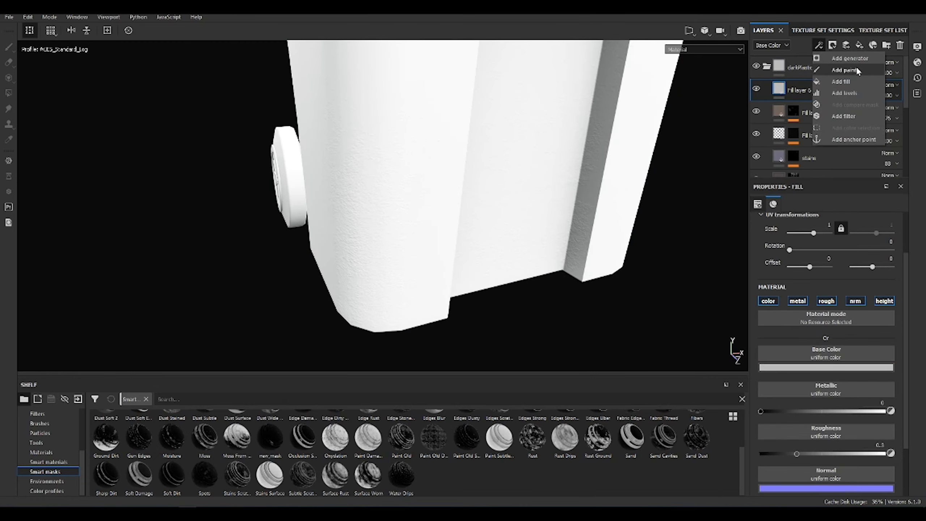
{"action": "left_click", "coordinate": [832, 45]}
{"action": "left_click", "coordinate": [844, 59]}
{"action": "left_click", "coordinate": [818, 44]}
{"action": "left_click", "coordinate": [853, 139]}
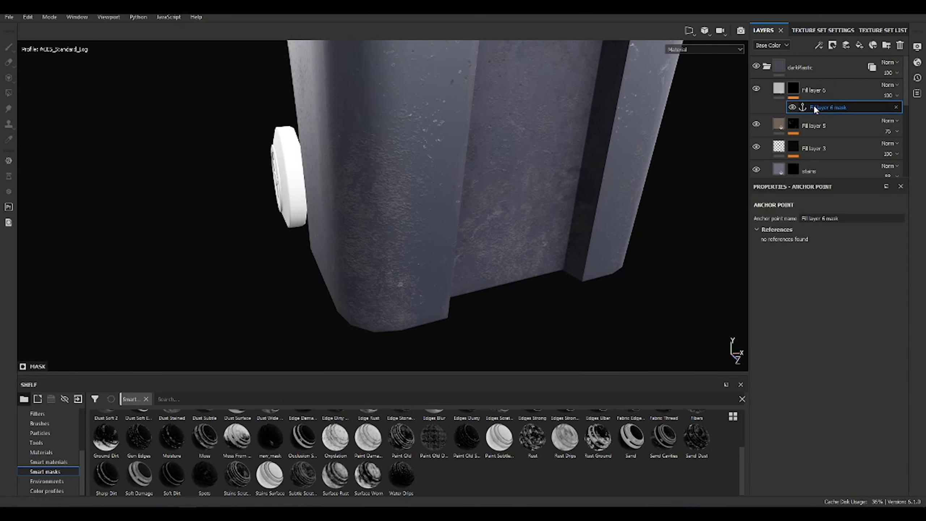
{"action": "key", "text": "ctrl+z"}
Fill Fill layer 6's mask from the Fill layer 5 mask anchor, with Levels midtone 0.38.
{"action": "left_click", "coordinate": [858, 81]}
{"action": "left_click", "coordinate": [825, 416]}
{"action": "left_click", "coordinate": [859, 323]}
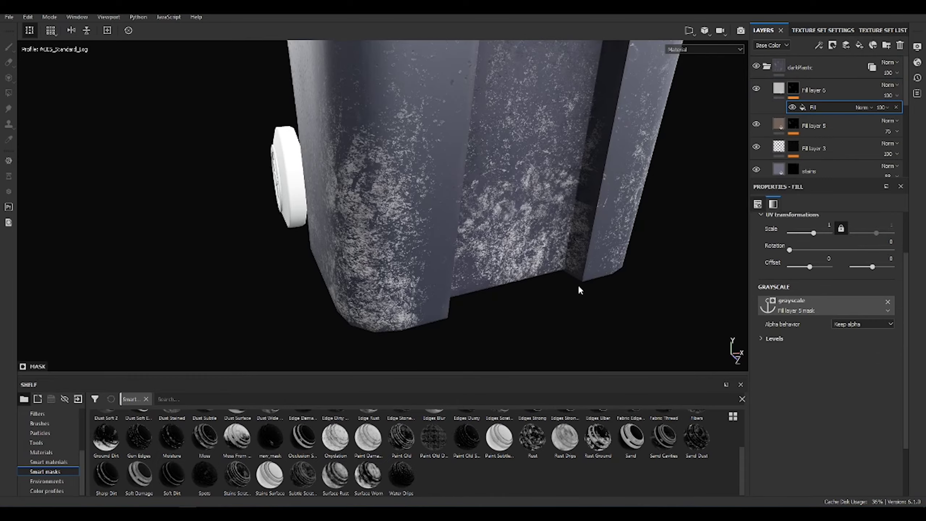
{"action": "left_click", "coordinate": [844, 93]}
{"action": "left_click_drag", "start_coordinate": [829, 227], "coordinate": [783, 227]}
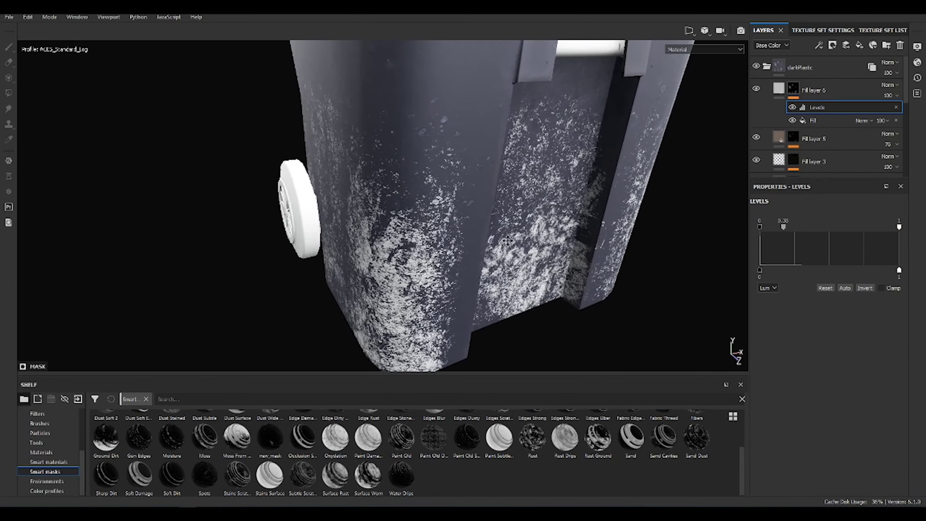
Add a Blur filter at 1.45 to Fill layer 6's mask.
{"action": "left_click", "coordinate": [818, 45]}
{"action": "left_click", "coordinate": [856, 116]}
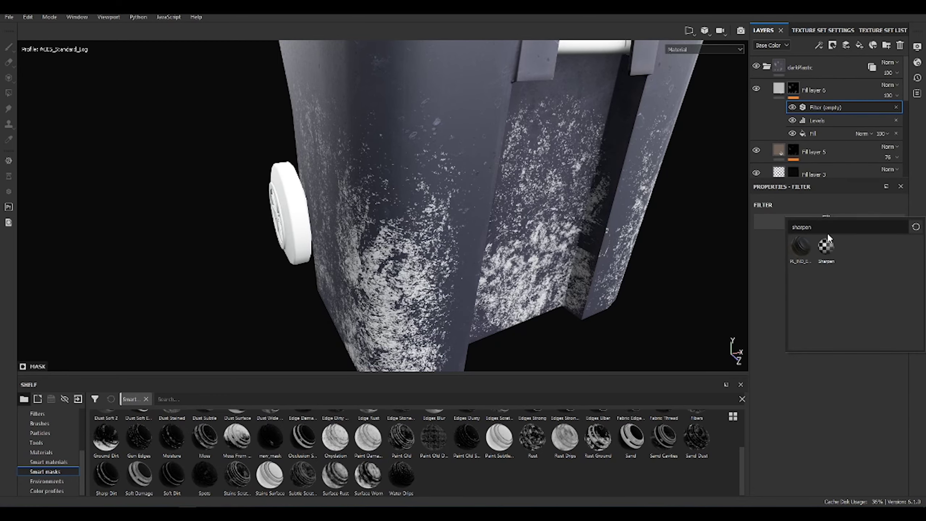
{"action": "left_click", "coordinate": [769, 225]}
{"action": "left_click", "coordinate": [801, 248]}
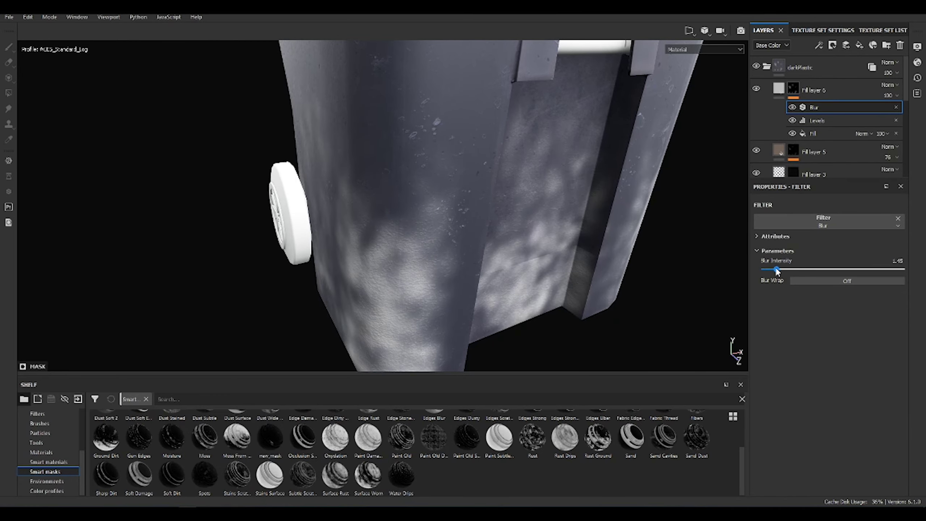
{"action": "left_click_drag", "start_coordinate": [692, 267], "coordinate": [624, 265], "text": "alt"}
{"action": "left_click", "coordinate": [813, 91]}
{"action": "left_click", "coordinate": [835, 366]}
Make Fill layer 6's base colour dark grey and review the darker grime.
{"action": "left_click", "coordinate": [805, 448]}
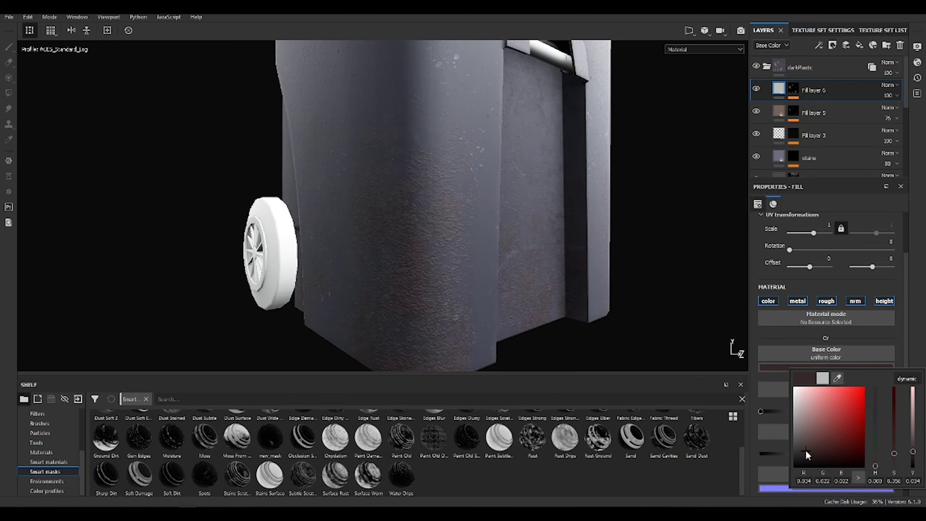
{"action": "left_click_drag", "start_coordinate": [568, 265], "coordinate": [470, 268], "text": "alt"}
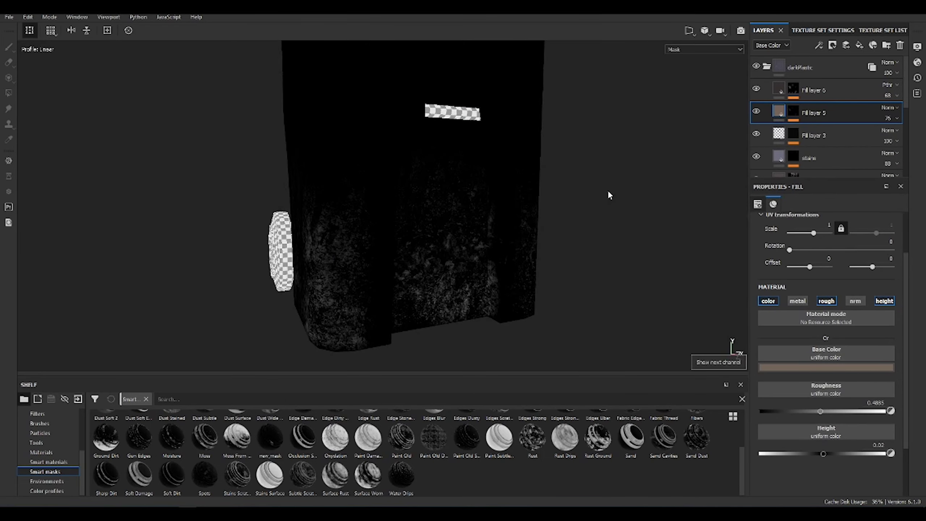
{"action": "key", "text": "c"}
{"action": "mouse_move", "coordinate": [607, 189]}
{"action": "left_mouse_down", "text": "alt"}
{"action": "mouse_move", "coordinate": [515, 154]}
{"action": "mouse_move", "coordinate": [683, 210]}
{"action": "mouse_move", "coordinate": [459, 242]}
{"action": "mouse_move", "coordinate": [675, 173]}
{"action": "left_mouse_up", "text": "alt"}
Preview the Roughness channel and raise roughness on Fill layers 5 and 6.
{"action": "key", "text": "c"}
{"action": "key", "text": "c"}
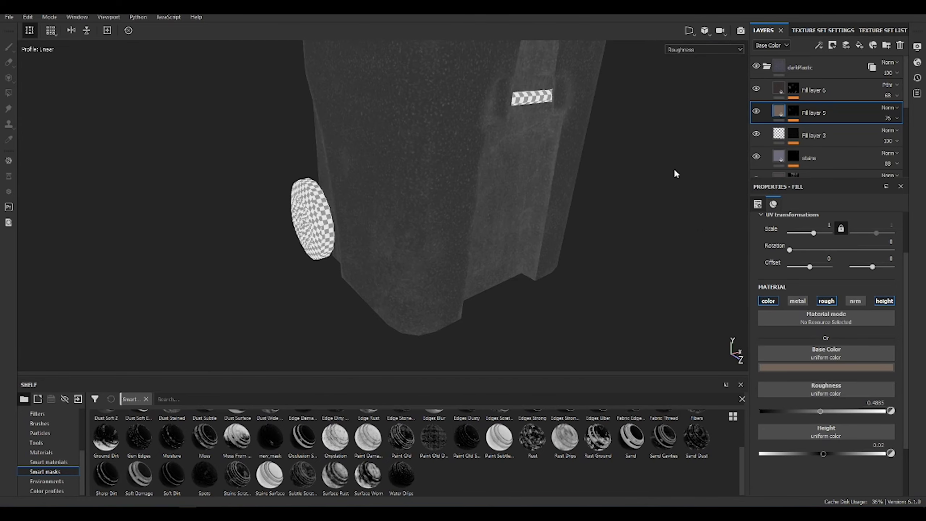
{"action": "mouse_move", "coordinate": [820, 411]}
{"action": "left_mouse_down"}
{"action": "mouse_move", "coordinate": [851, 411]}
{"action": "mouse_move", "coordinate": [843, 411]}
{"action": "left_mouse_up"}
{"action": "left_click", "coordinate": [813, 90]}
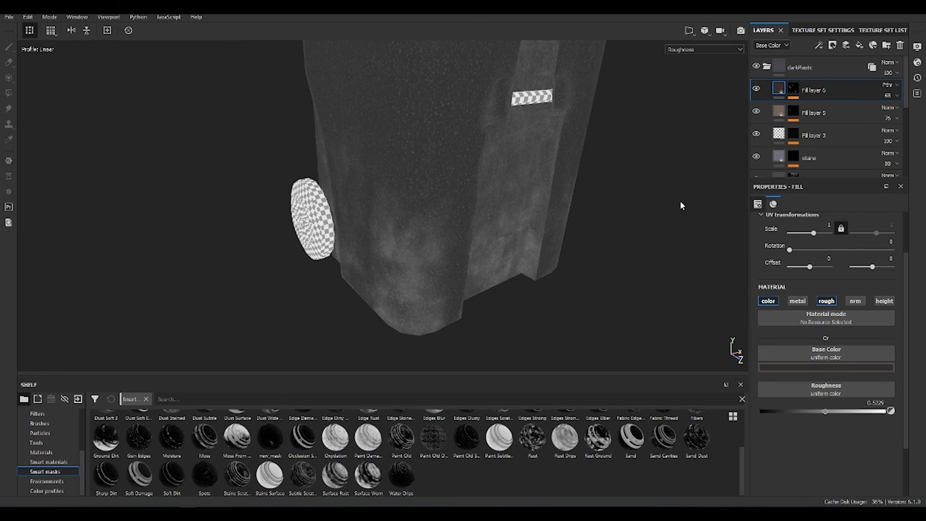
{"action": "mouse_move", "coordinate": [682, 206]}
{"action": "left_mouse_down", "text": "alt"}
{"action": "mouse_move", "coordinate": [587, 201]}
{"action": "mouse_move", "coordinate": [548, 237]}
{"action": "mouse_move", "coordinate": [522, 239]}
{"action": "left_mouse_up", "text": "alt"}
{"action": "key", "text": "m"}
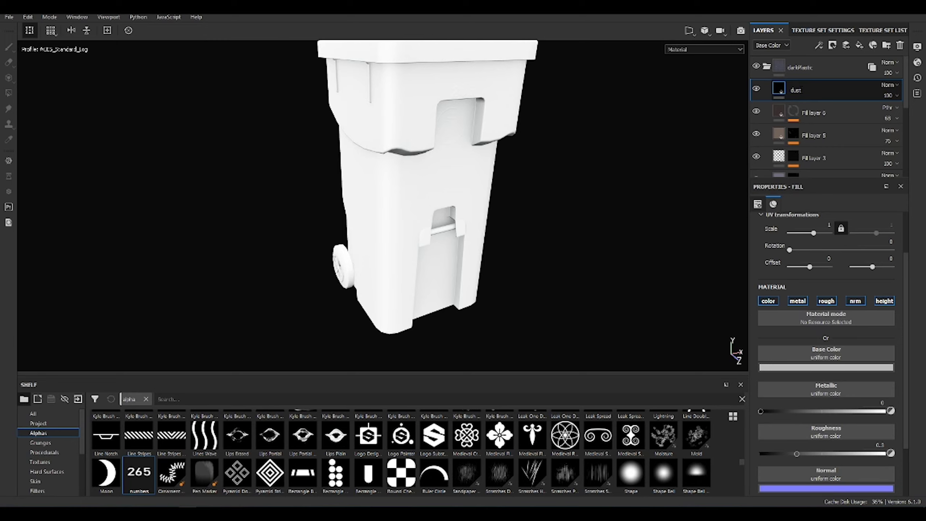
Set the dust layer's base colour to a cream tone.
{"action": "left_click", "coordinate": [815, 352]}
{"action": "left_click", "coordinate": [777, 90]}
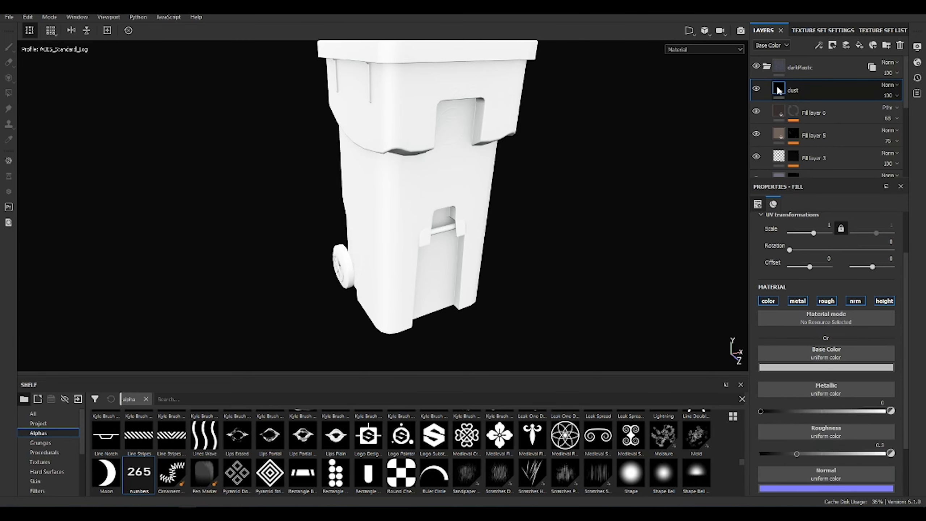
{"action": "left_click", "coordinate": [833, 370]}
{"action": "left_click_drag", "start_coordinate": [809, 418], "coordinate": [803, 416]}
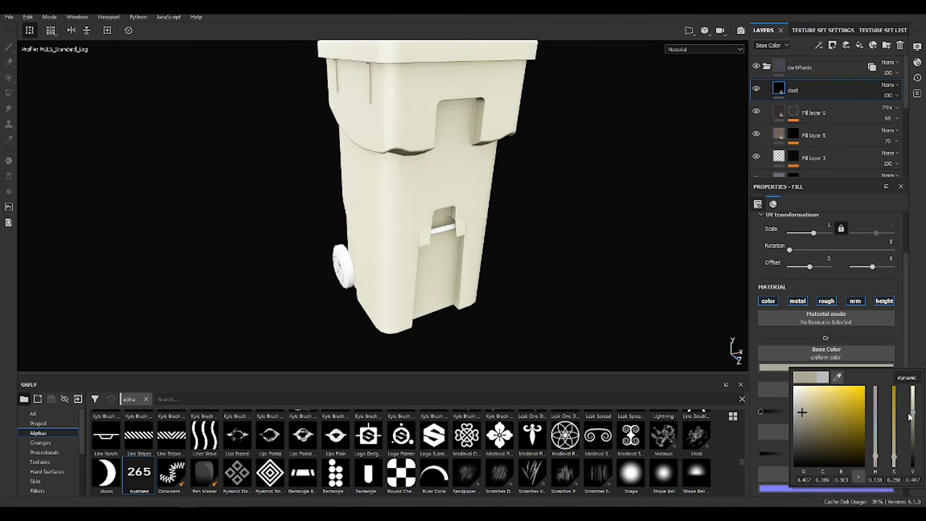
{"action": "scroll", "coordinate": [598, 220], "scroll_direction": "up", "scroll_amount": 5}
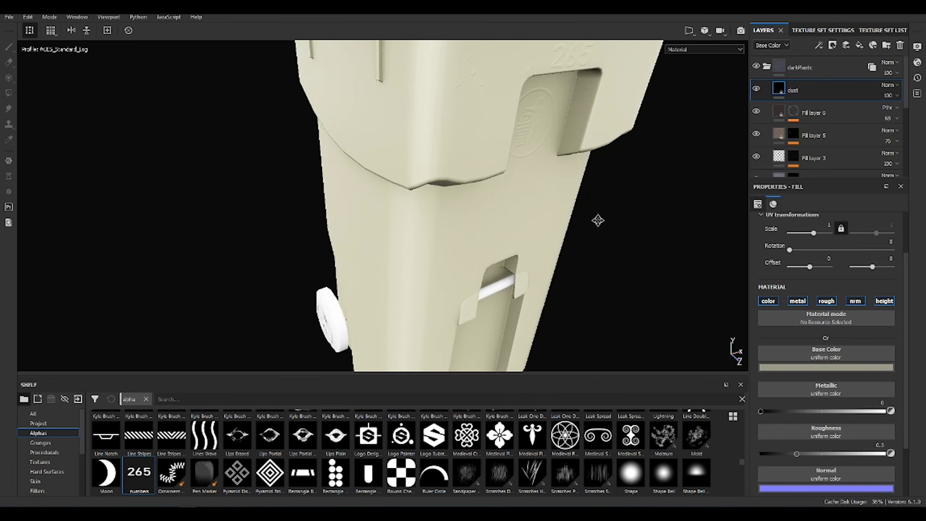
{"action": "scroll", "coordinate": [598, 220], "scroll_direction": "down", "scroll_amount": 2}
Give the dust layer a black mask with a tri-planar Clouds 2 fill.
{"action": "left_click", "coordinate": [832, 45]}
{"action": "left_click", "coordinate": [846, 65]}
{"action": "left_click", "coordinate": [825, 299]}
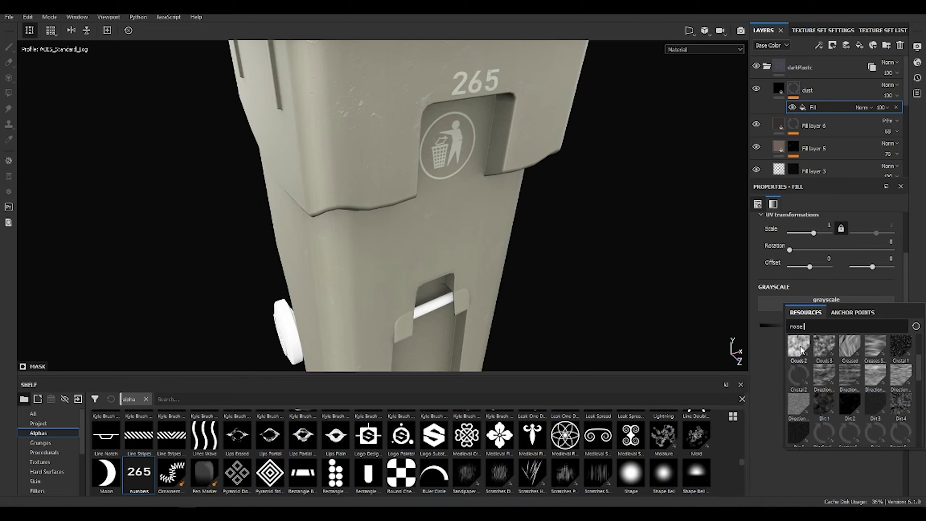
{"action": "left_click", "coordinate": [824, 402]}
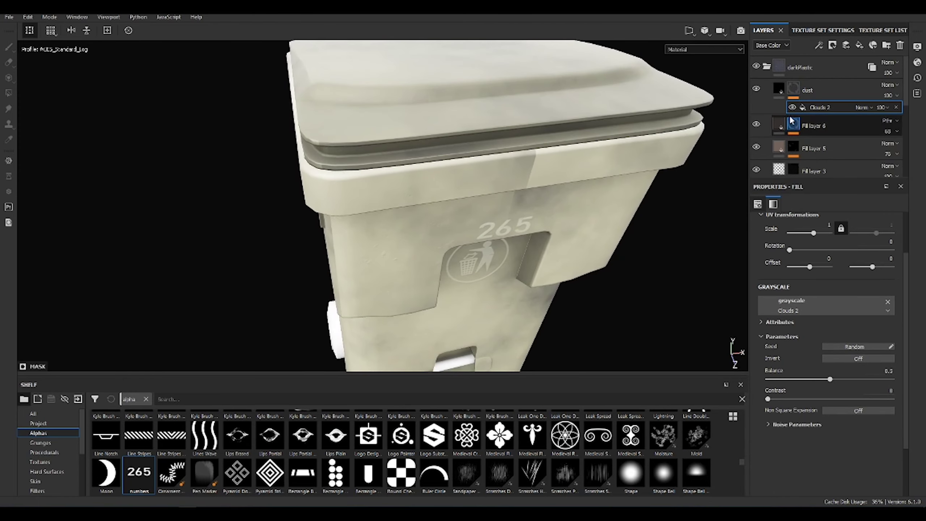
{"action": "left_click", "coordinate": [817, 107]}
{"action": "left_click", "coordinate": [820, 238]}
{"action": "left_click", "coordinate": [844, 256]}
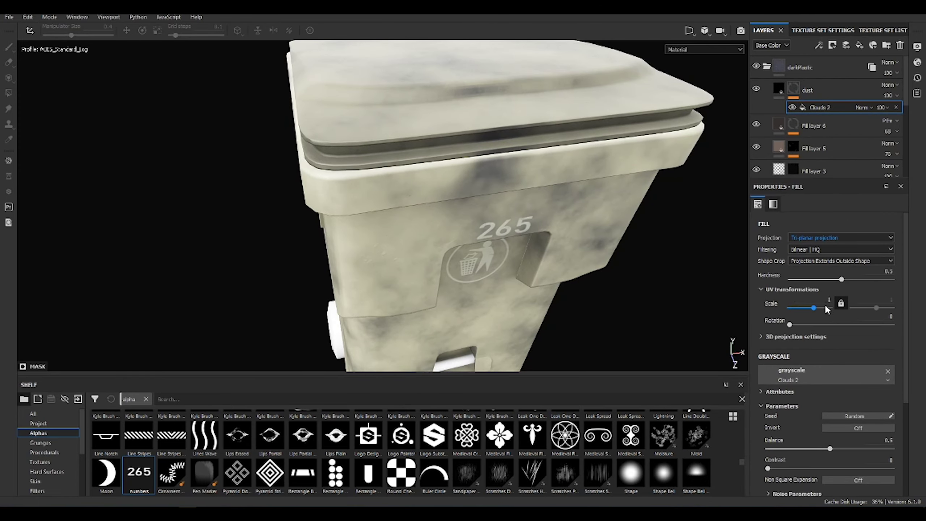
{"action": "left_click", "coordinate": [794, 87], "text": "alt"}
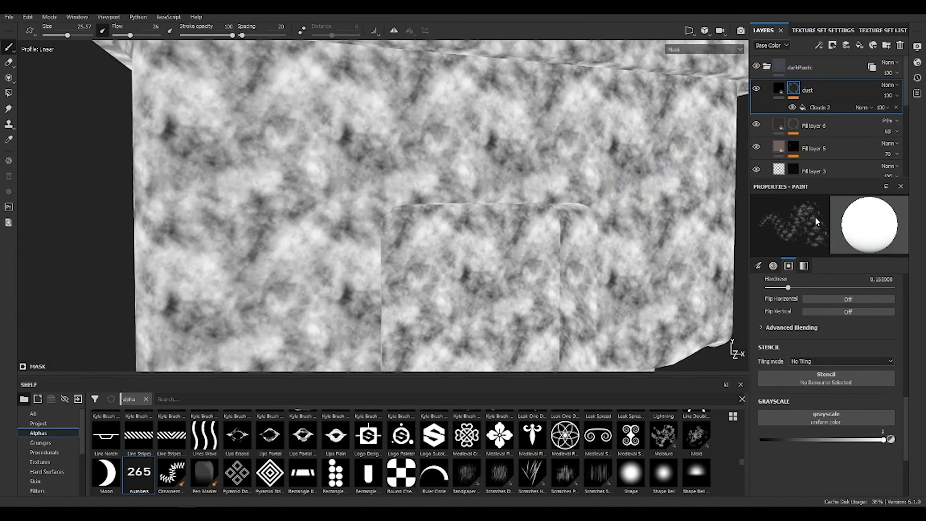
Tune Clouds 2's noise, contrast and balance so the dust becomes sparse white specks.
{"action": "scroll", "coordinate": [835, 343], "scroll_direction": "down", "scroll_amount": 3}
{"action": "left_click", "coordinate": [819, 107]}
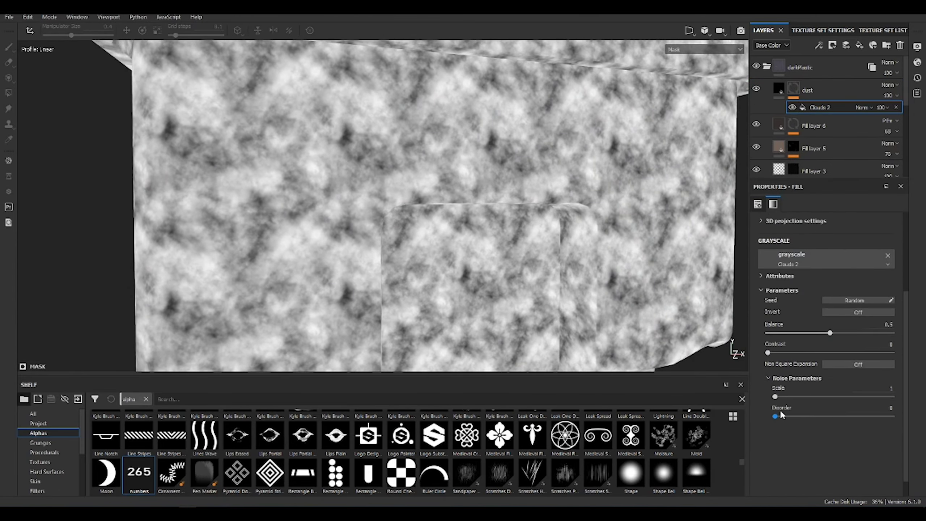
{"action": "scroll", "coordinate": [798, 411], "scroll_direction": "down", "scroll_amount": 2}
{"action": "left_click_drag", "start_coordinate": [799, 416], "coordinate": [835, 416]}
{"action": "left_click_drag", "start_coordinate": [774, 396], "coordinate": [841, 397]}
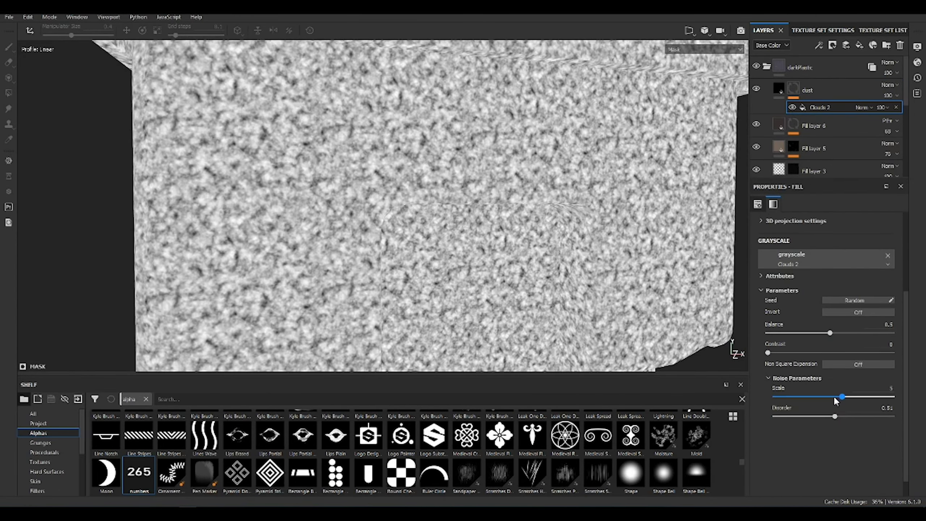
{"action": "mouse_move", "coordinate": [816, 357]}
{"action": "left_mouse_down"}
{"action": "mouse_move", "coordinate": [802, 353]}
{"action": "mouse_move", "coordinate": [864, 333]}
{"action": "mouse_move", "coordinate": [795, 332]}
{"action": "left_mouse_up"}
{"action": "left_click_drag", "start_coordinate": [627, 250], "coordinate": [493, 218], "text": "alt"}
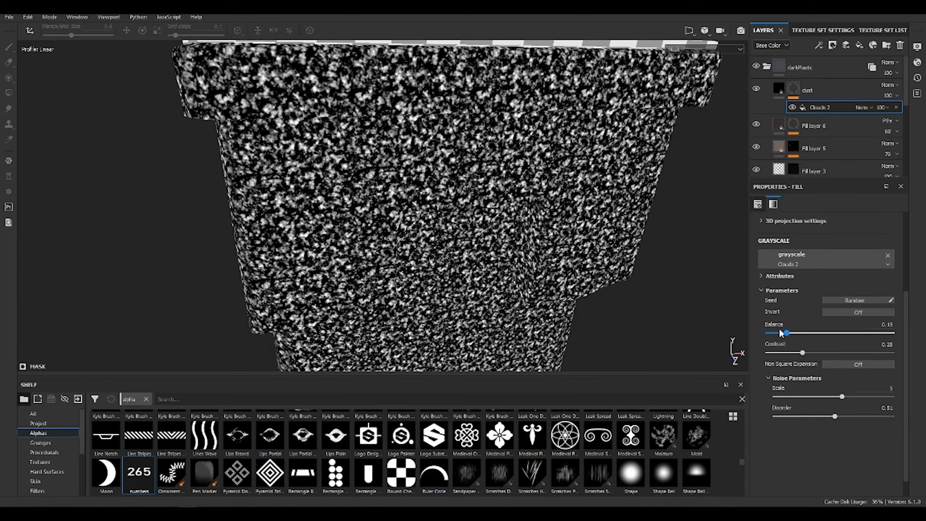
{"action": "left_click_drag", "start_coordinate": [795, 332], "coordinate": [775, 333]}
Refine the Clouds 2 noise scale and disorder for smaller specks.
{"action": "left_click_drag", "start_coordinate": [841, 396], "coordinate": [892, 396]}
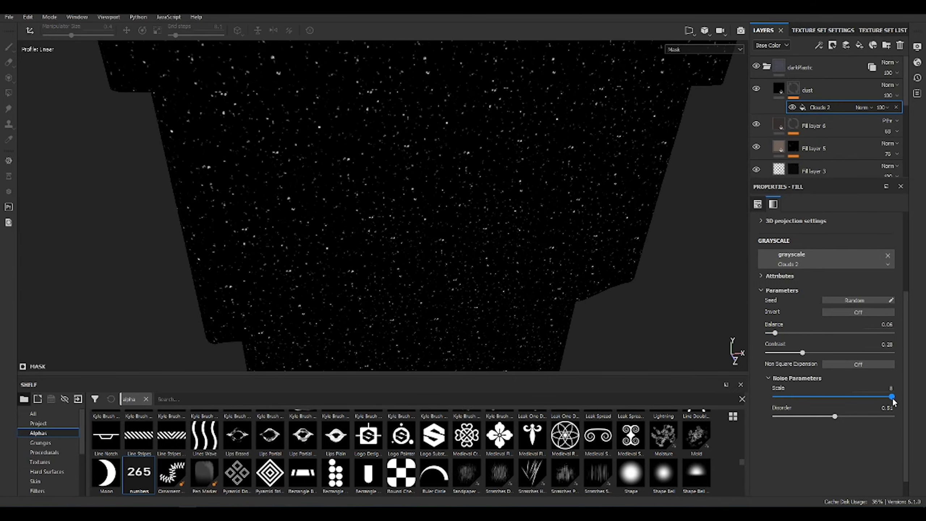
{"action": "scroll", "coordinate": [407, 130], "scroll_direction": "up", "scroll_amount": 5}
{"action": "left_click_drag", "start_coordinate": [834, 416], "coordinate": [860, 416]}
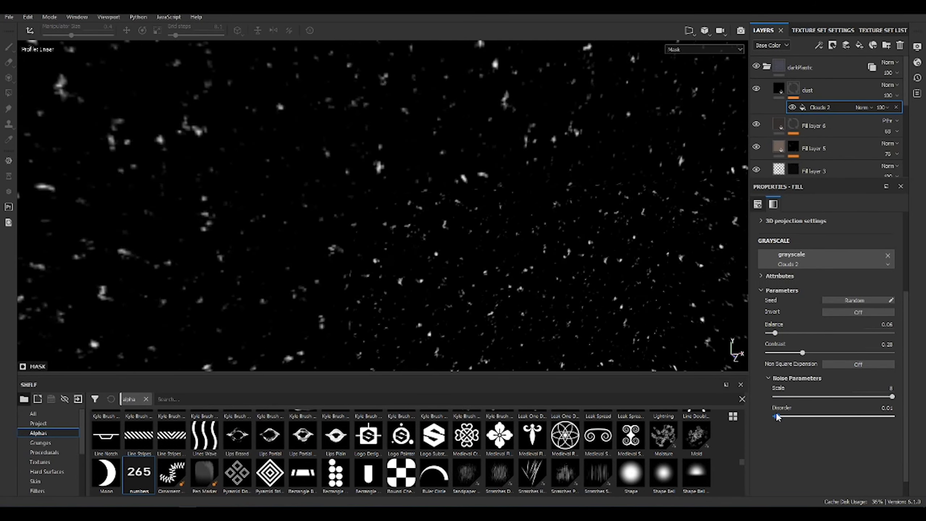
{"action": "scroll", "coordinate": [832, 272], "scroll_direction": "up", "scroll_amount": 3}
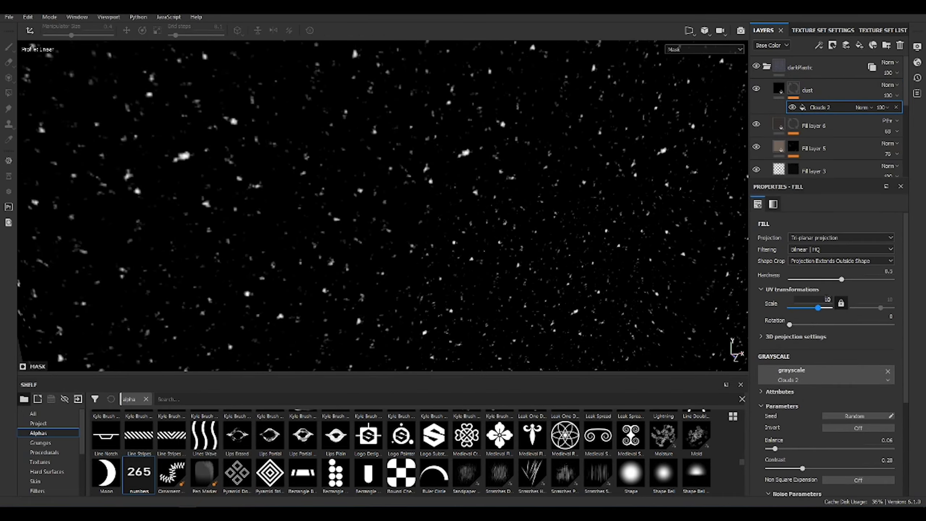
{"action": "key", "text": "Escape"}
{"action": "scroll", "coordinate": [535, 182], "scroll_direction": "down", "scroll_amount": 5}
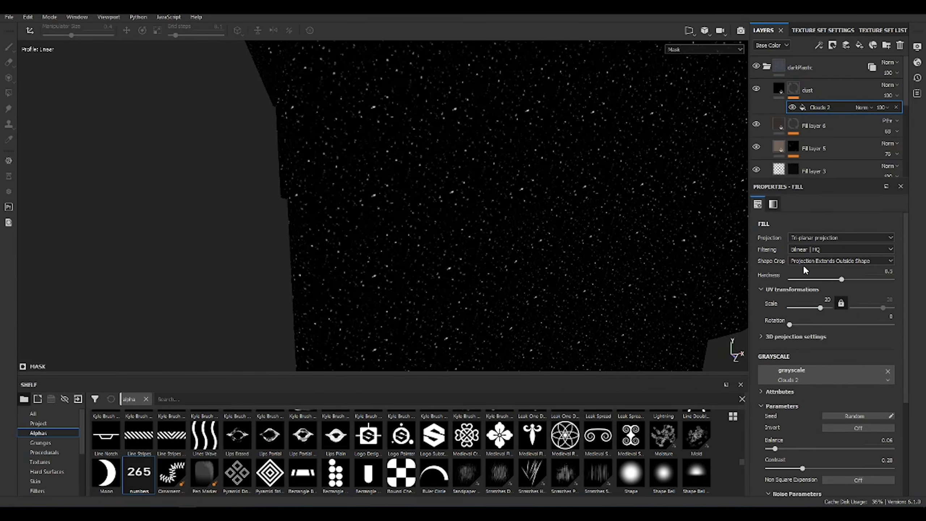
{"action": "scroll", "coordinate": [343, 153], "scroll_direction": "up", "scroll_amount": 5}
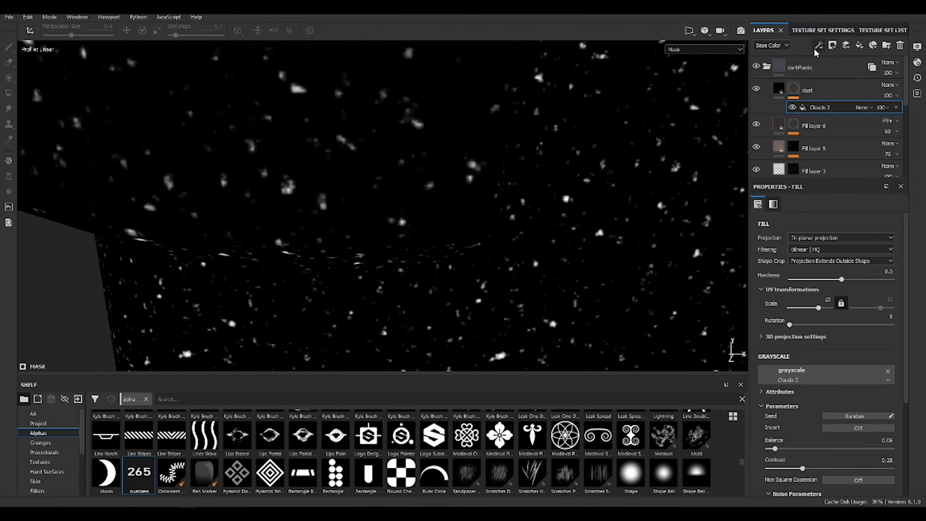
Add a tri-planar Grunge Dust Spread fill at tiling scale 2 above Clouds 2.
{"action": "left_click", "coordinate": [819, 44]}
{"action": "left_click", "coordinate": [835, 74]}
{"action": "left_click", "coordinate": [146, 399]}
{"action": "type", "text": "dust"}
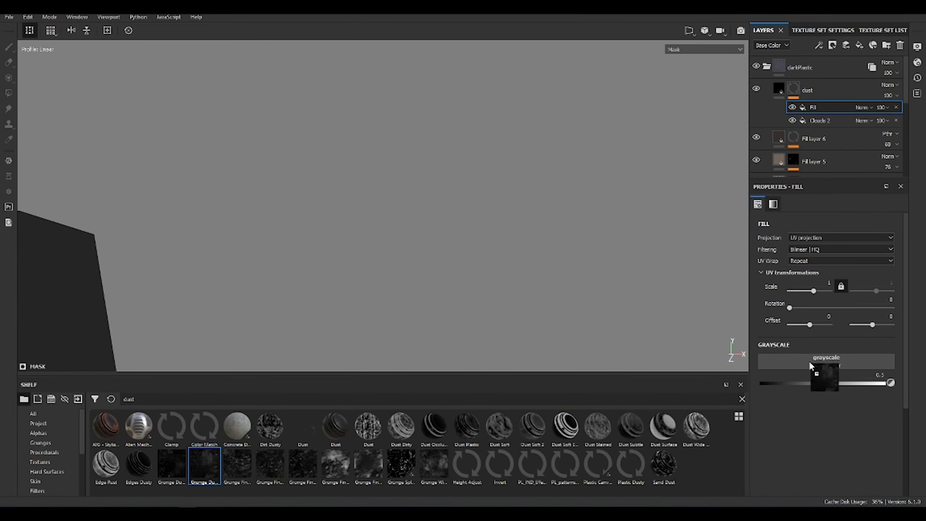
{"action": "left_click_drag", "start_coordinate": [214, 464], "coordinate": [825, 363]}
{"action": "left_click", "coordinate": [839, 251]}
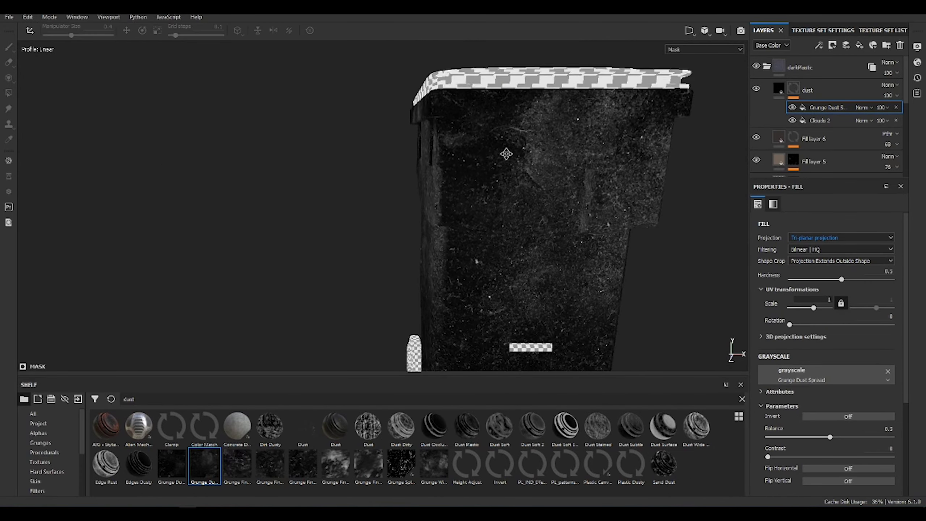
{"action": "type", "text": "2"}
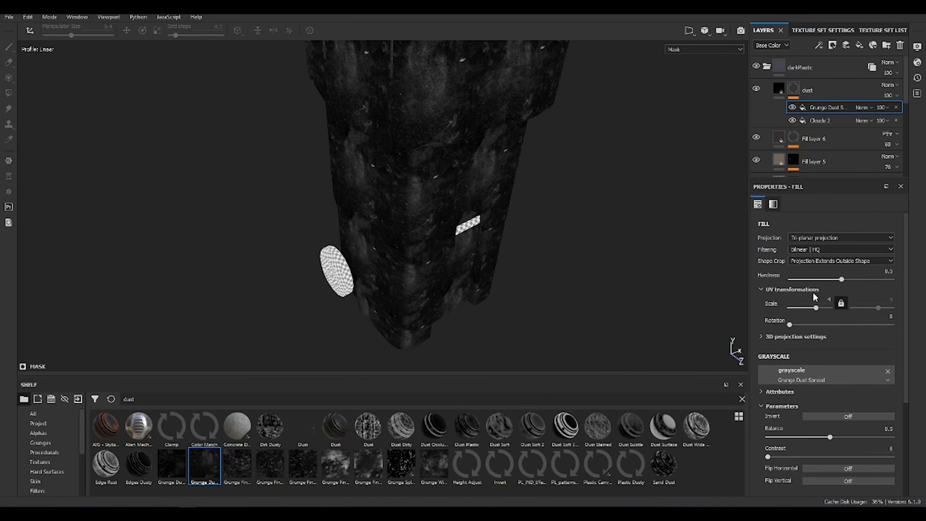
{"action": "key", "text": "Return"}
{"action": "left_click", "coordinate": [864, 107]}
{"action": "left_click", "coordinate": [521, 151]}
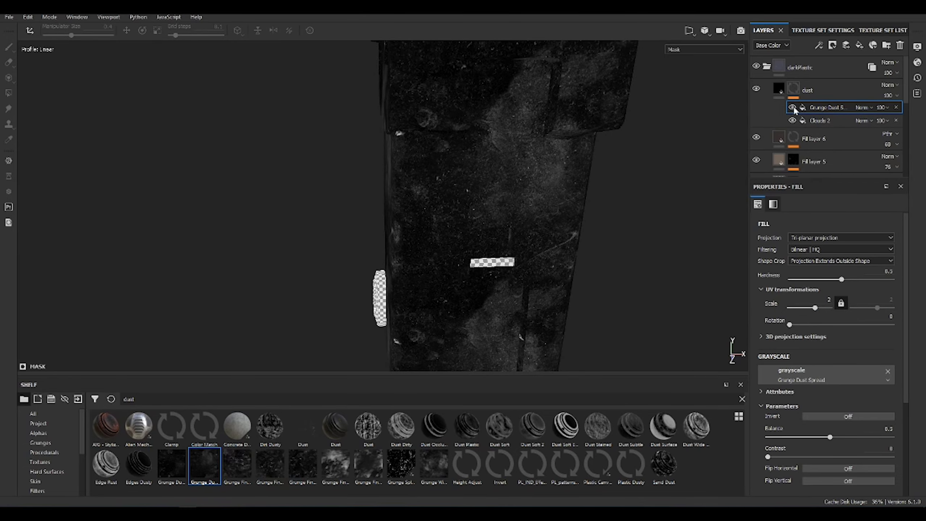
{"action": "left_click", "coordinate": [871, 107]}
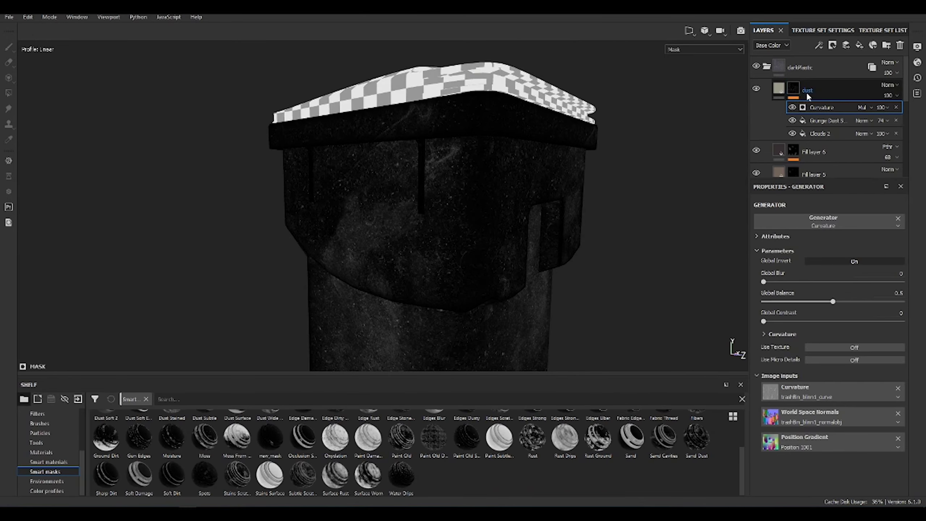
Raise the Curvature generator's Global Balance and Contrast (contrast to 0.49).
{"action": "scroll", "coordinate": [819, 399], "scroll_direction": "down", "scroll_amount": 3}
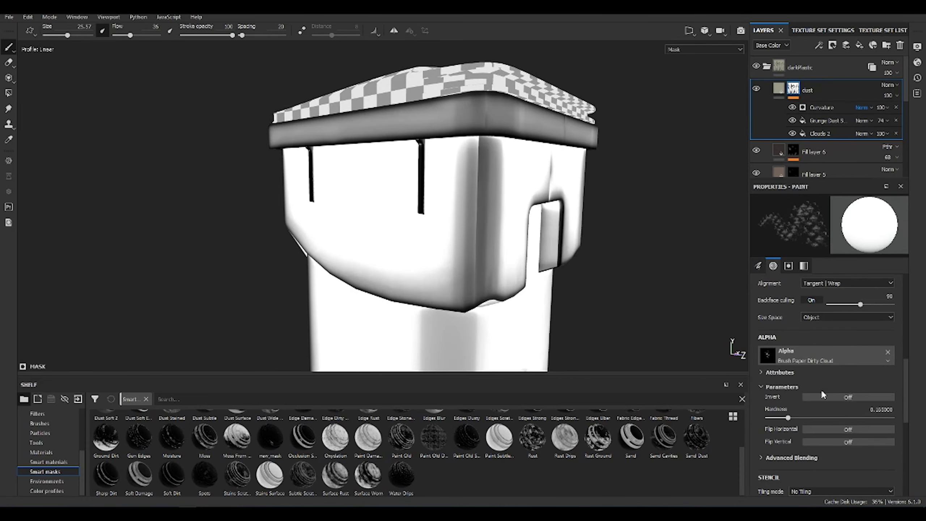
{"action": "scroll", "coordinate": [816, 388], "scroll_direction": "up", "scroll_amount": 2}
{"action": "scroll", "coordinate": [769, 333], "scroll_direction": "up", "scroll_amount": 1}
{"action": "left_click", "coordinate": [818, 112]}
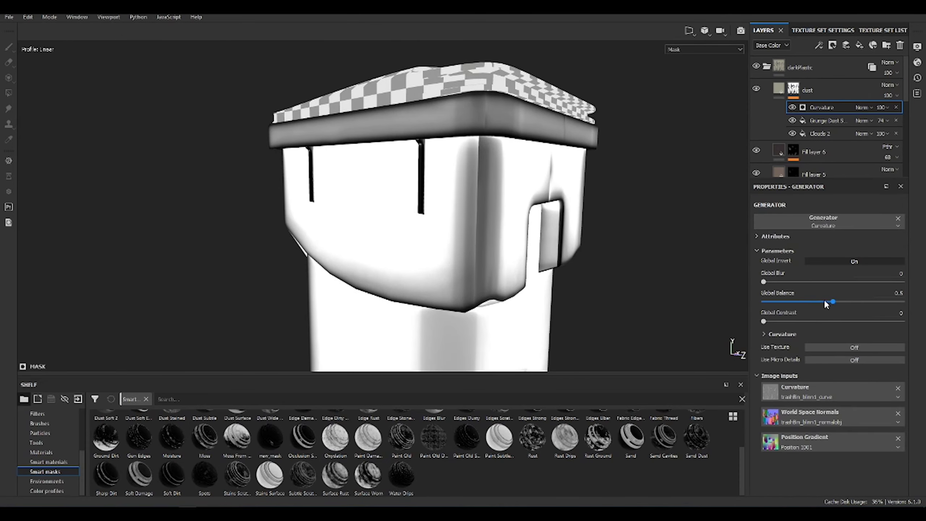
{"action": "left_click_drag", "start_coordinate": [824, 299], "coordinate": [852, 300]}
{"action": "left_click_drag", "start_coordinate": [796, 323], "coordinate": [832, 323]}
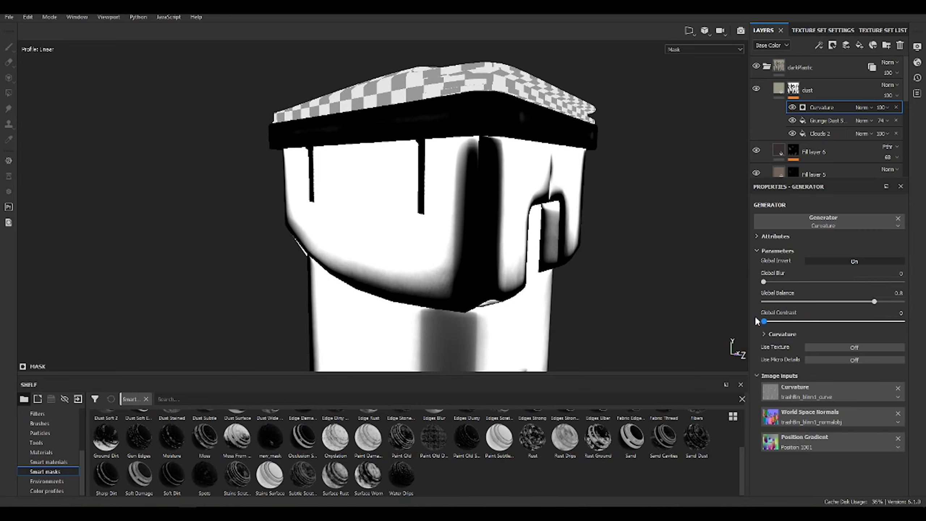
Enable texture detail in the Curvature generator at 0.22 opacity.
{"action": "left_click", "coordinate": [817, 349]}
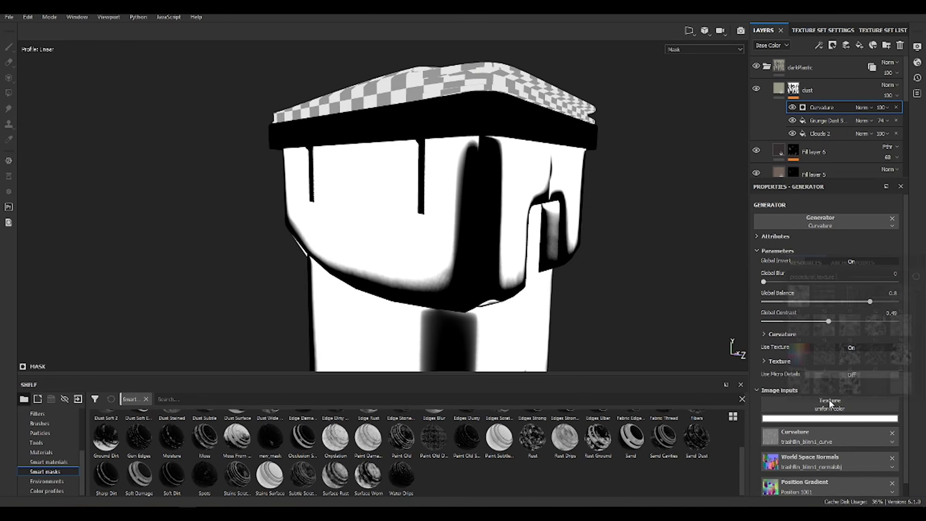
{"action": "left_click", "coordinate": [802, 405]}
{"action": "left_click", "coordinate": [818, 324]}
{"action": "left_click", "coordinate": [777, 361]}
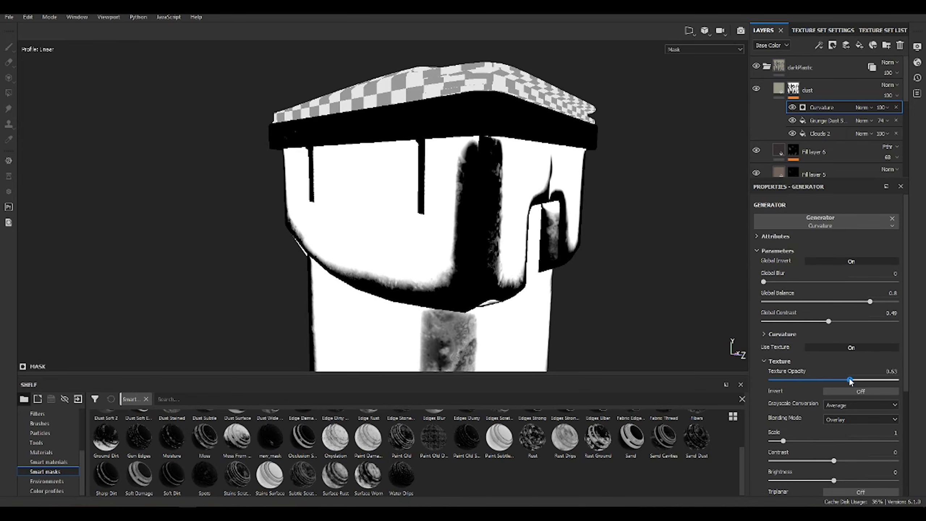
{"action": "left_click_drag", "start_coordinate": [832, 380], "coordinate": [797, 379]}
{"action": "left_click_drag", "start_coordinate": [474, 237], "coordinate": [387, 204], "text": "alt"}
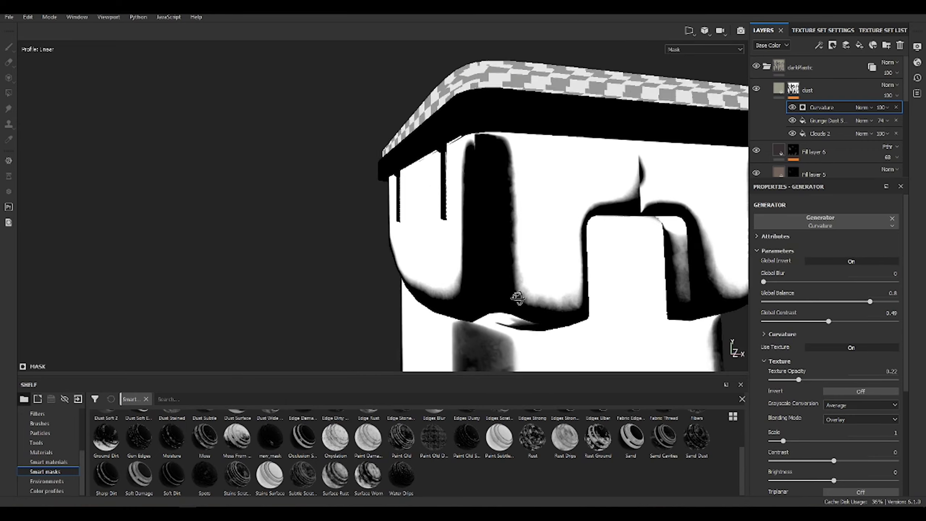
Multiply the Curvature into the dust mask at 48.
{"action": "left_click", "coordinate": [864, 107]}
{"action": "left_click", "coordinate": [875, 157]}
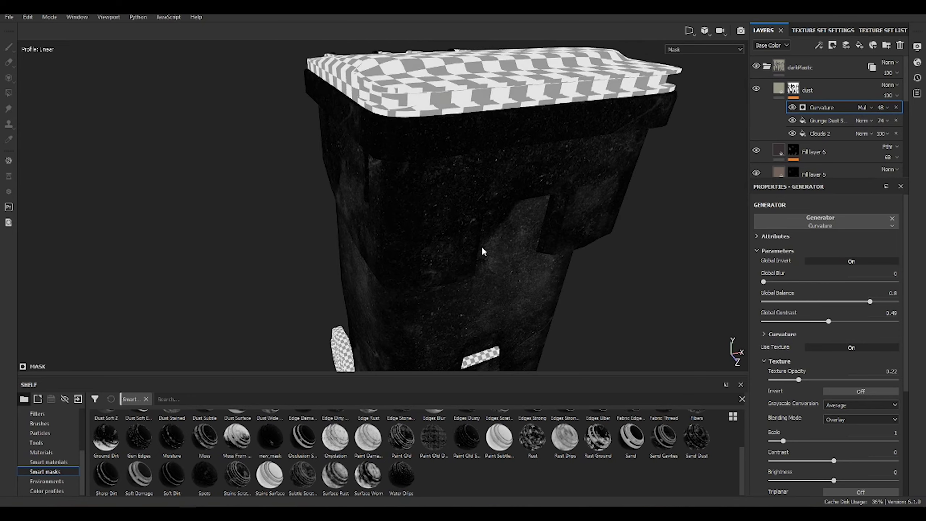
{"action": "left_click_drag", "start_coordinate": [484, 253], "coordinate": [659, 200], "text": "alt"}
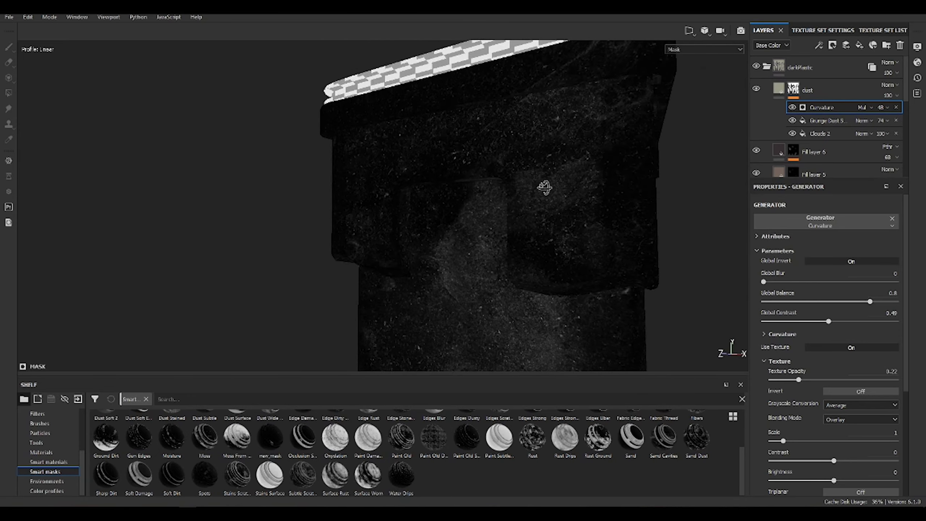
{"action": "left_click", "coordinate": [817, 45]}
Add a Paint effect above Curvature, set to erase with a fingerprint brush alpha.
{"action": "left_click", "coordinate": [851, 71]}
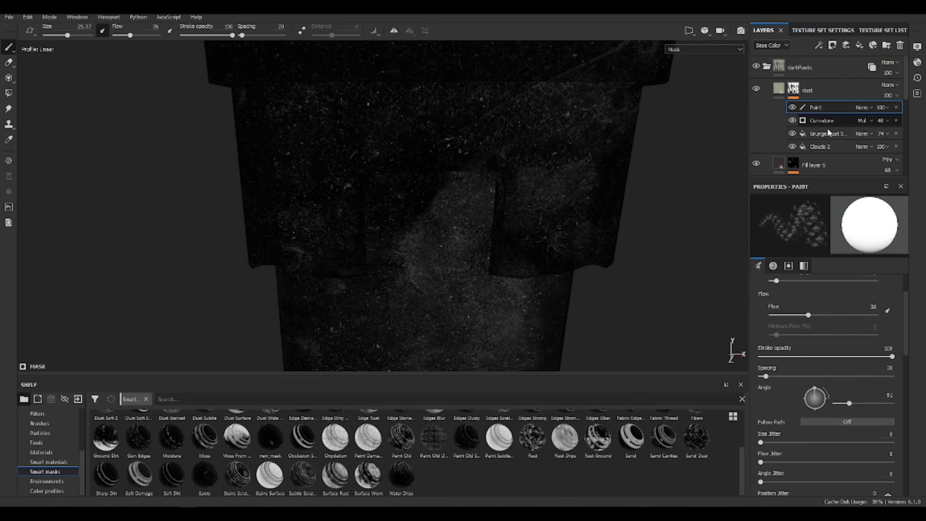
{"action": "key", "text": "e"}
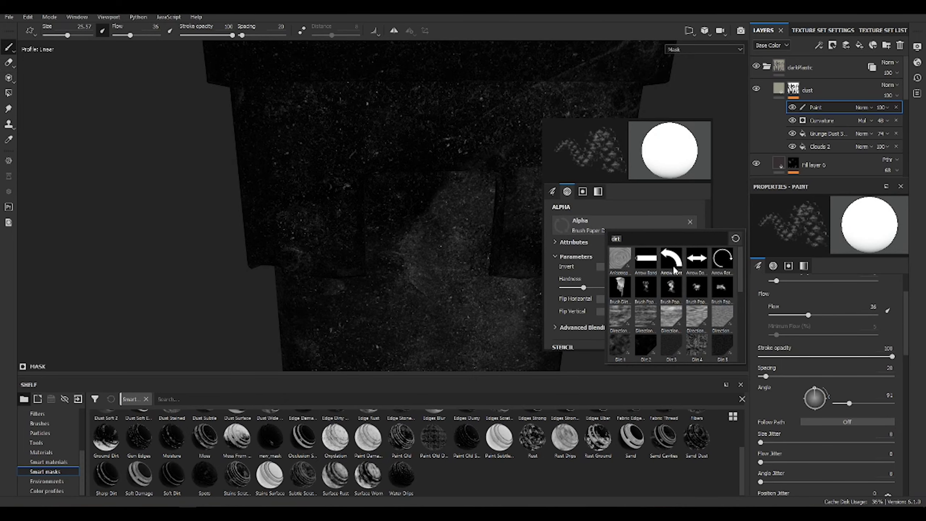
{"action": "key", "text": "BackSpace"}
{"action": "key", "text": "BackSpace"}
{"action": "key", "text": "BackSpace"}
{"action": "type", "text": "finger"}
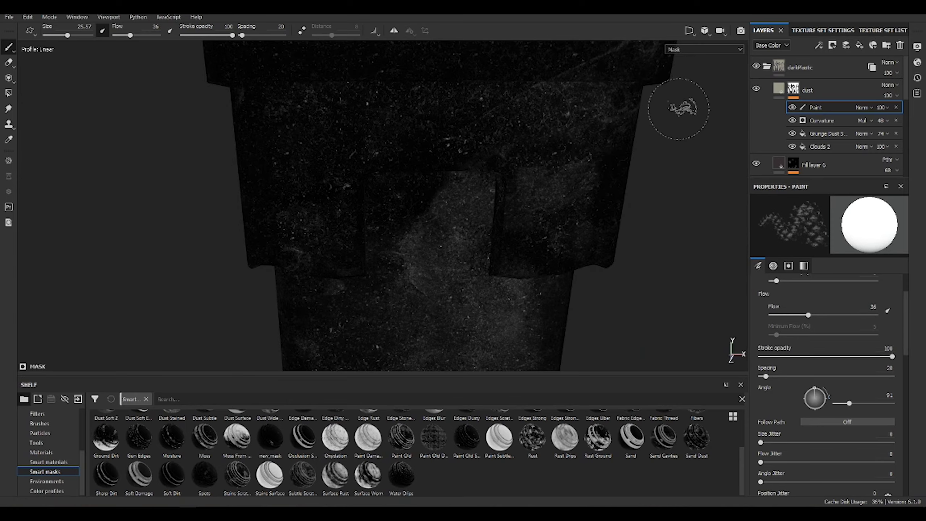
{"action": "right_click", "coordinate": [613, 194]}
{"action": "left_click", "coordinate": [616, 210]}
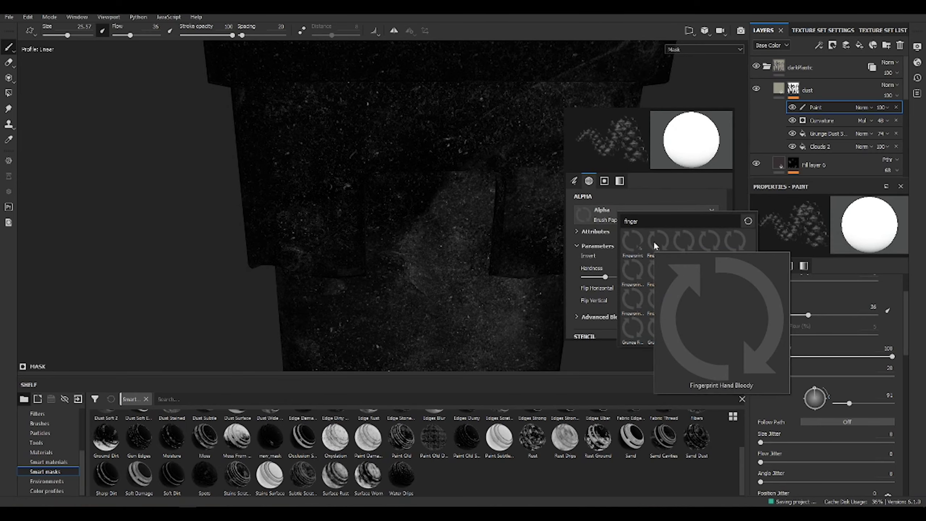
{"action": "left_click_drag", "start_coordinate": [616, 145], "coordinate": [737, 176], "text": "alt"}
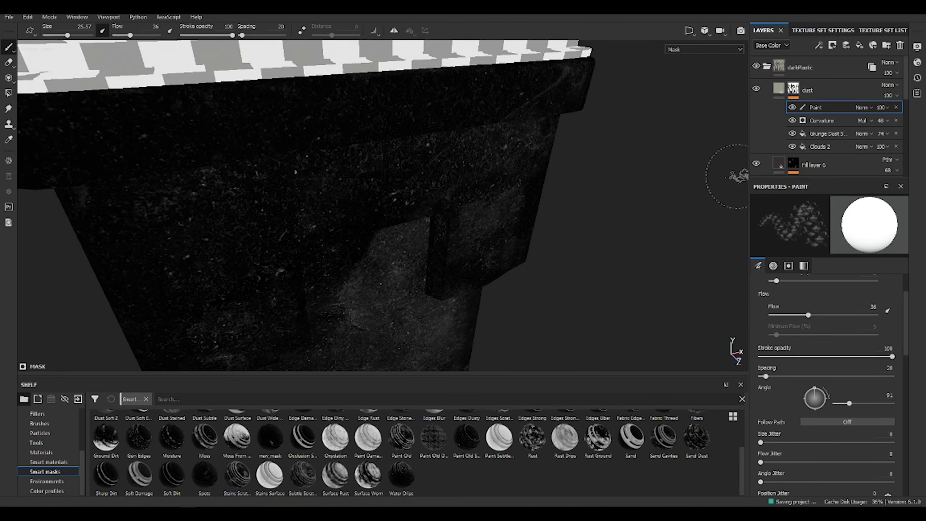
Add a Sharpen filter at 0.25 to the dust mask.
{"action": "left_click", "coordinate": [843, 116]}
{"action": "left_click", "coordinate": [839, 220]}
{"action": "type", "text": "blur"}
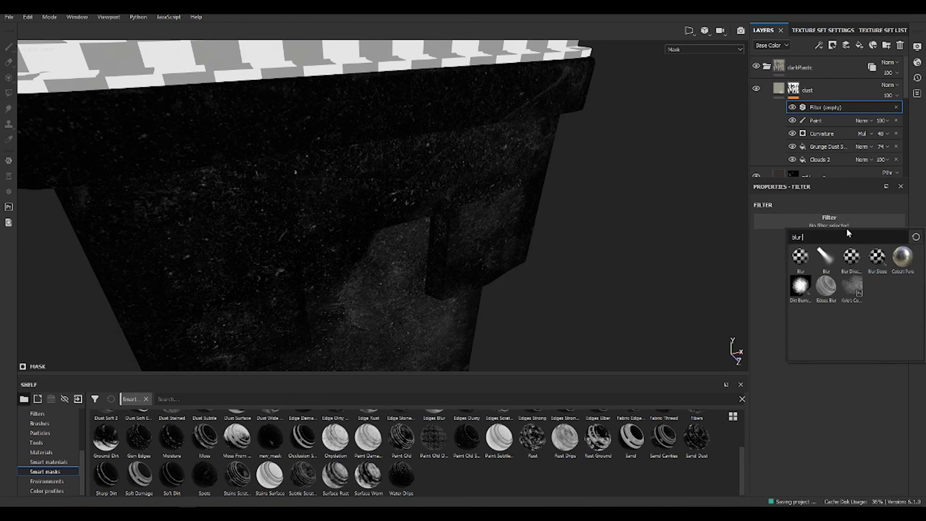
{"action": "type", "text": "sharp"}
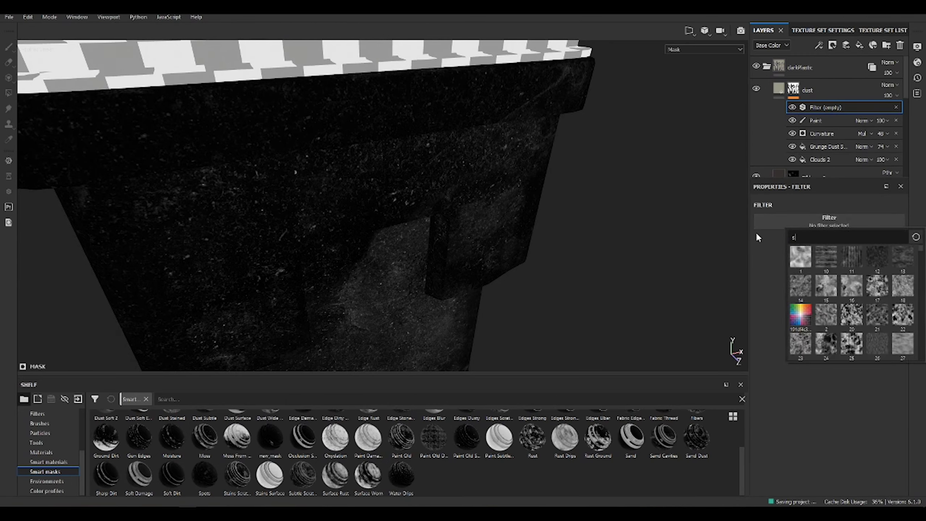
{"action": "left_click", "coordinate": [833, 292]}
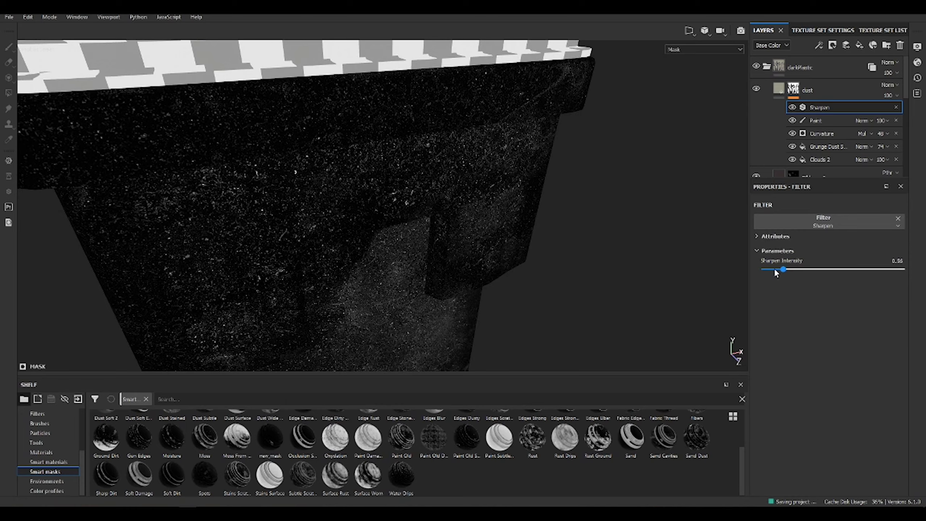
{"action": "key", "text": "f"}
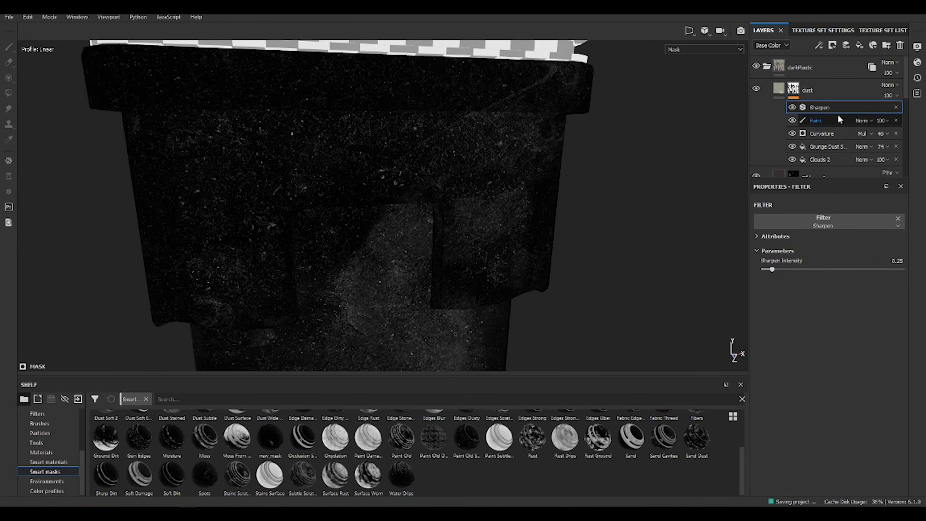
Add a Levels effect to the dust mask, with black point 0.817 and lowered gamma.
{"action": "left_click", "coordinate": [838, 120]}
{"action": "left_click", "coordinate": [818, 45]}
{"action": "left_click", "coordinate": [839, 94]}
{"action": "left_click_drag", "start_coordinate": [829, 227], "coordinate": [822, 227]}
{"action": "left_click_drag", "start_coordinate": [760, 227], "coordinate": [770, 227]}
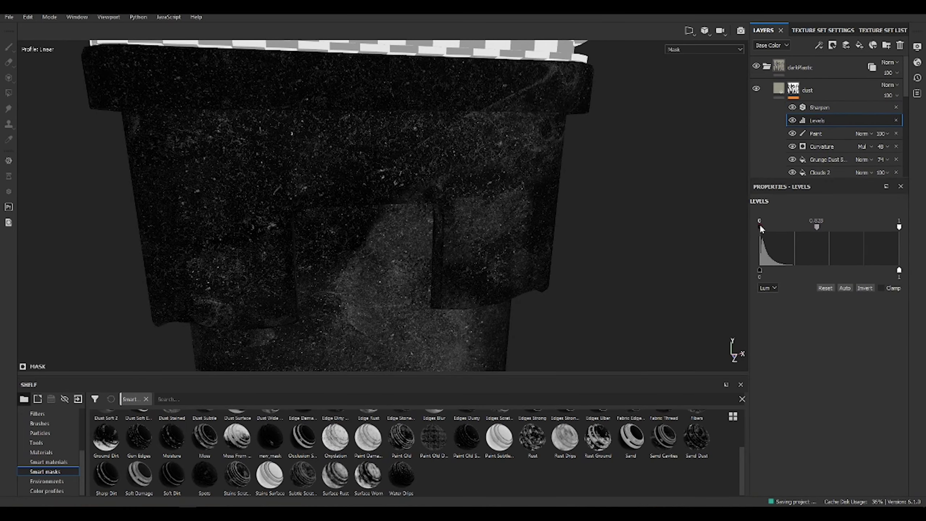
{"action": "left_click_drag", "start_coordinate": [454, 218], "coordinate": [529, 159], "text": "alt"}
{"action": "key", "text": "m"}
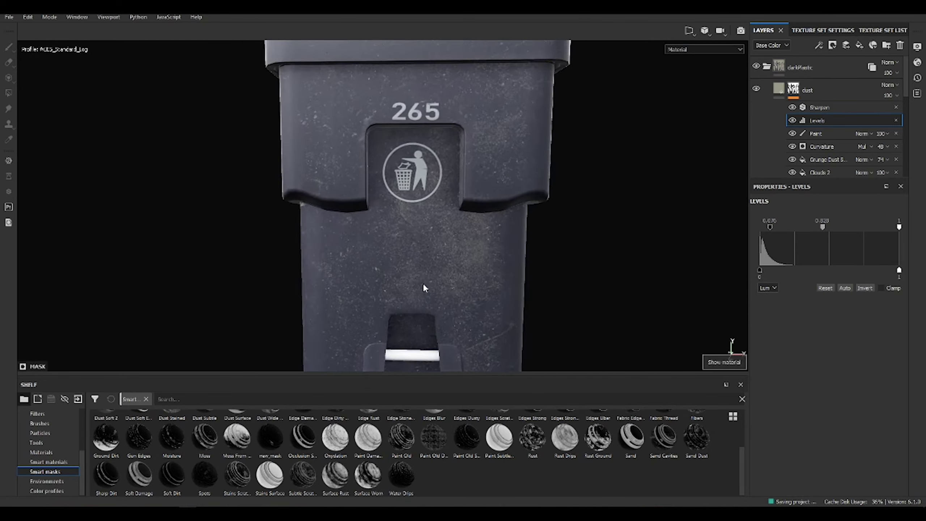
{"action": "scroll", "coordinate": [424, 286], "scroll_direction": "up", "scroll_amount": 3}
{"action": "scroll", "coordinate": [573, 242], "scroll_direction": "up", "scroll_amount": 2}
{"action": "left_click_drag", "start_coordinate": [573, 242], "coordinate": [648, 271], "text": "alt"}
{"action": "left_click_drag", "start_coordinate": [770, 227], "coordinate": [763, 227]}
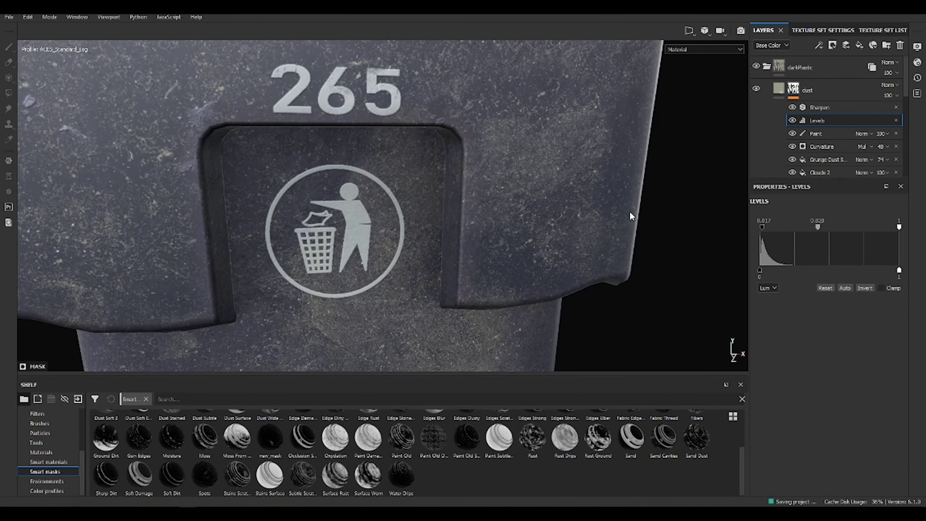
Lower the dust layer's opacity to 27.
{"action": "left_click_drag", "start_coordinate": [631, 213], "coordinate": [693, 219], "text": "alt"}
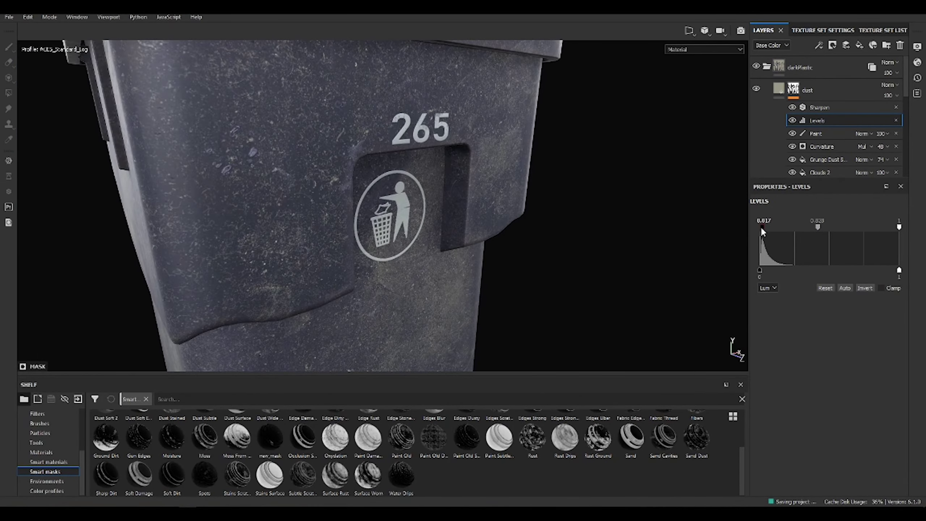
{"action": "scroll", "coordinate": [401, 218], "scroll_direction": "up", "scroll_amount": 3}
{"action": "left_click", "coordinate": [890, 95]}
{"action": "mouse_move", "coordinate": [912, 113]}
{"action": "left_mouse_down"}
{"action": "mouse_move", "coordinate": [870, 117]}
{"action": "mouse_move", "coordinate": [894, 116]}
{"action": "left_mouse_up"}
{"action": "scroll", "coordinate": [547, 219], "scroll_direction": "down", "scroll_amount": 5}
{"action": "left_click_drag", "start_coordinate": [510, 219], "coordinate": [552, 221], "text": "alt"}
{"action": "scroll", "coordinate": [510, 183], "scroll_direction": "down", "scroll_amount": 5}
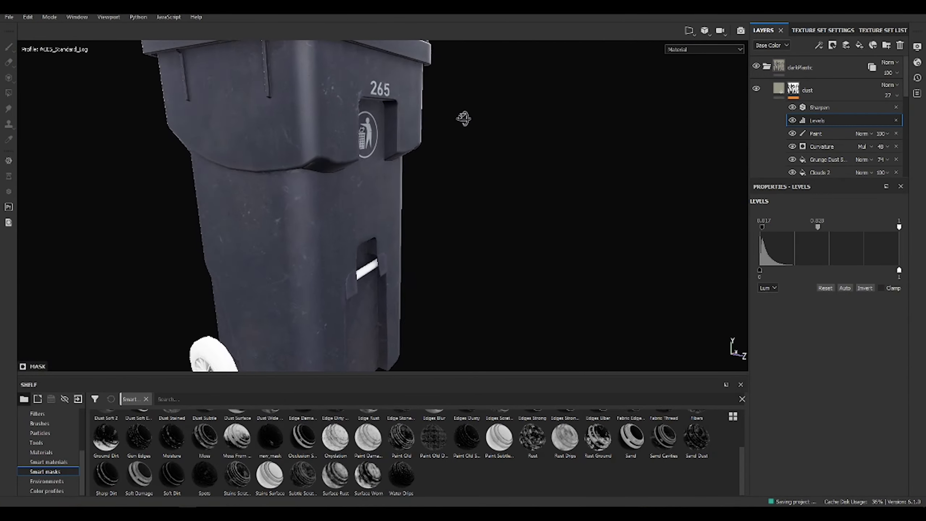
{"action": "left_click_drag", "start_coordinate": [463, 118], "coordinate": [620, 197], "text": "alt"}
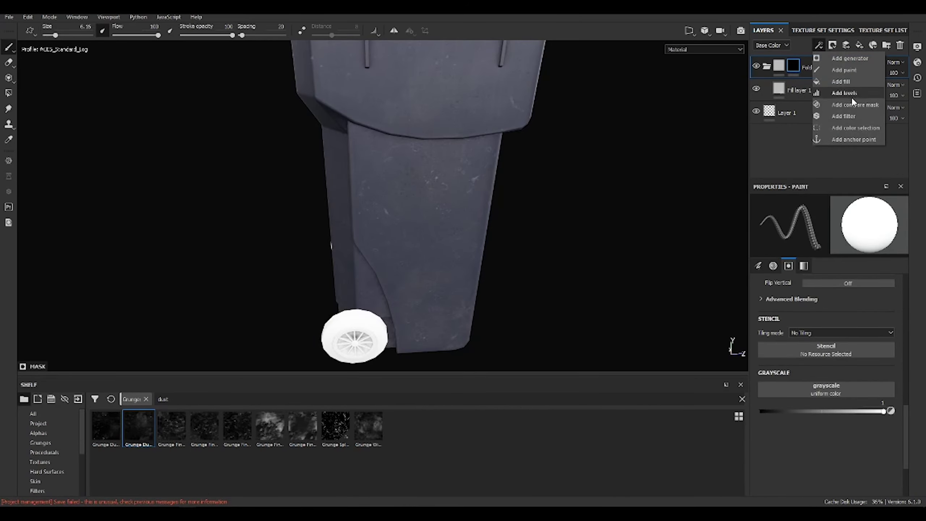
Restrict Folder 1's mask to the hub caps with a red-ID Color Selection.
{"action": "left_click", "coordinate": [838, 127]}
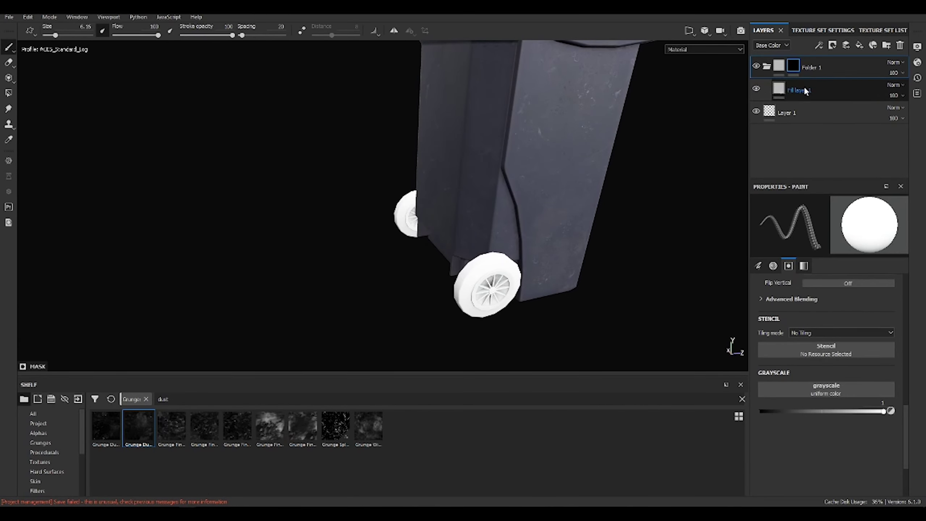
{"action": "left_click", "coordinate": [855, 128]}
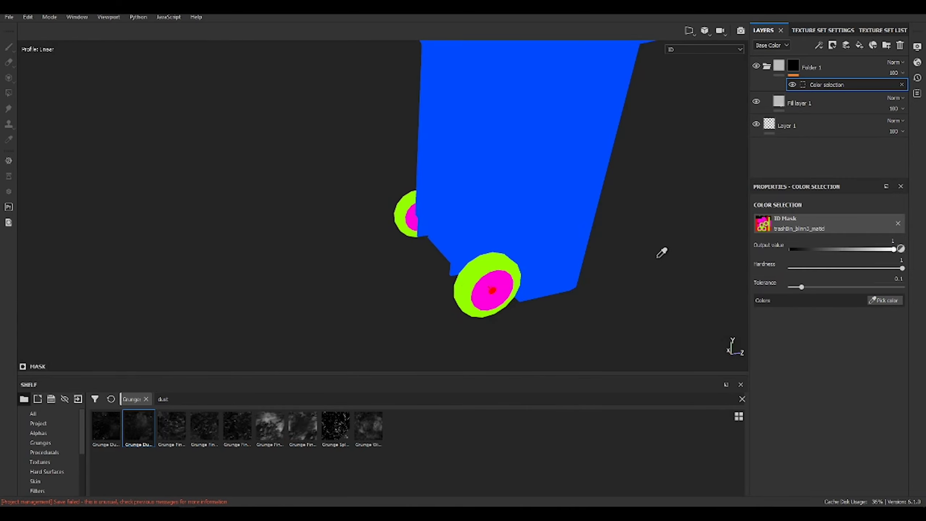
{"action": "left_click", "coordinate": [495, 287]}
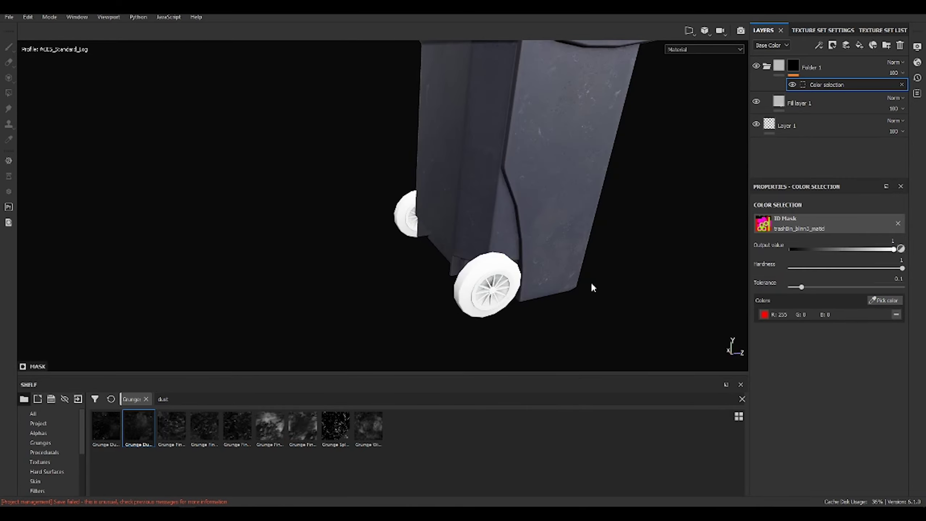
{"action": "scroll", "coordinate": [594, 289], "scroll_direction": "up", "scroll_amount": 3}
Set Fill layer 1's metallic to 1, duplicate it, and colour the copy olive.
{"action": "left_click", "coordinate": [798, 102]}
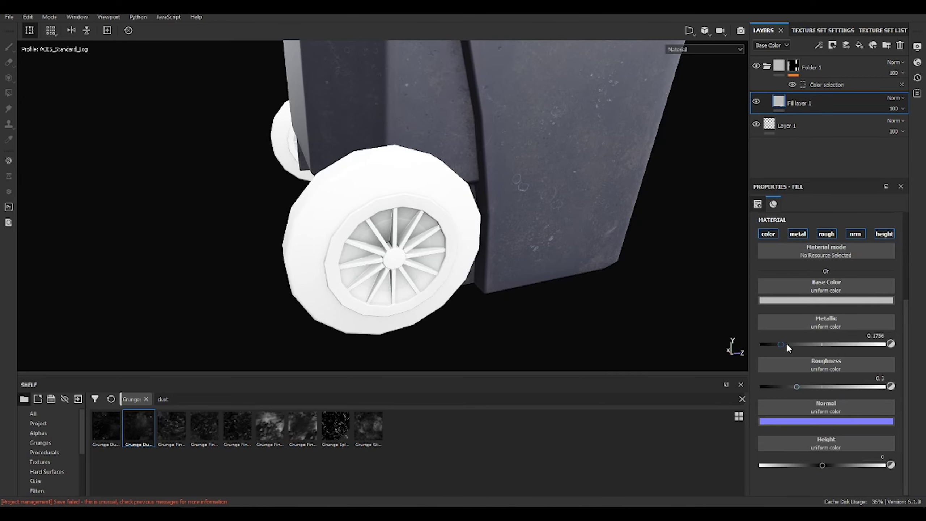
{"action": "left_click_drag", "start_coordinate": [785, 346], "coordinate": [884, 344]}
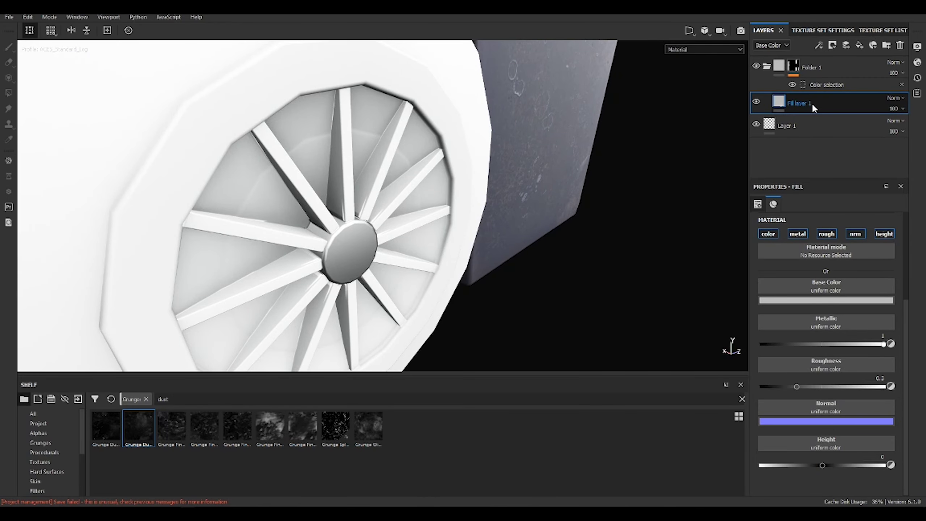
{"action": "key", "text": "ctrl+d"}
{"action": "left_click", "coordinate": [826, 300]}
{"action": "left_click", "coordinate": [809, 350]}
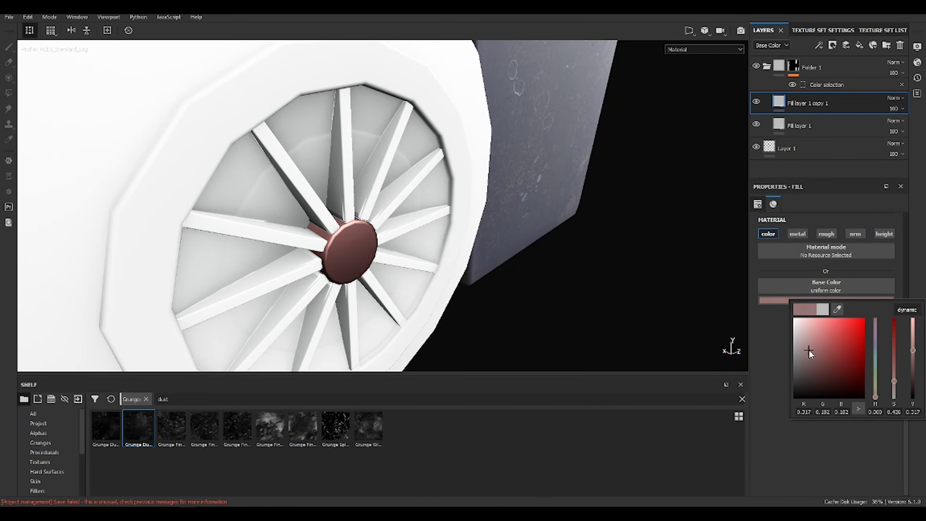
{"action": "left_click_drag", "start_coordinate": [878, 382], "coordinate": [875, 380]}
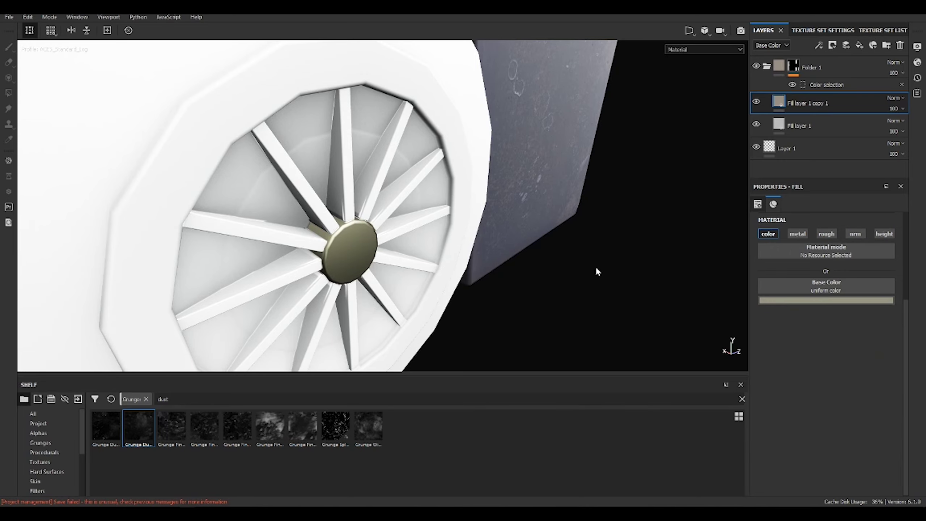
{"action": "left_click_drag", "start_coordinate": [595, 266], "coordinate": [528, 255], "text": "alt"}
Give the olive copy a black mask with a Directional Noise fill.
{"action": "left_click", "coordinate": [832, 45]}
{"action": "left_click", "coordinate": [839, 52]}
{"action": "left_click", "coordinate": [780, 381]}
{"action": "left_click", "coordinate": [742, 398]}
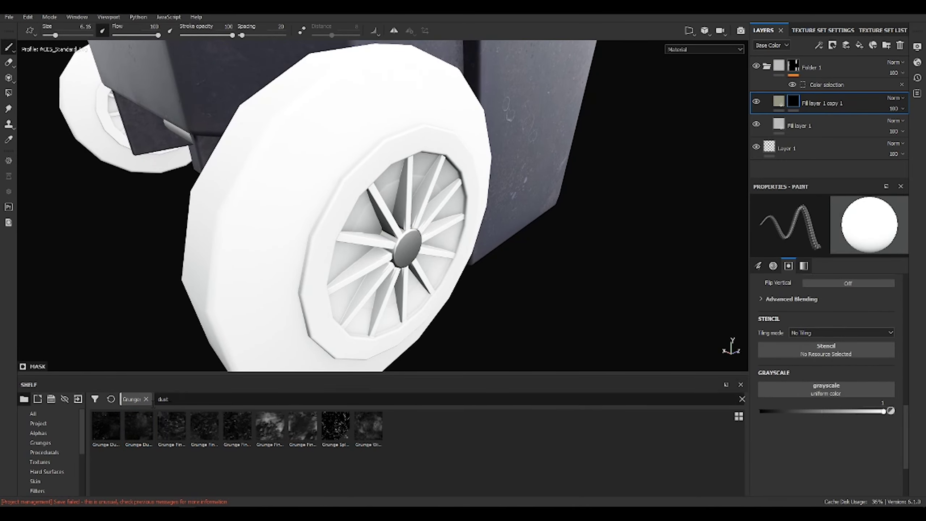
{"action": "type", "text": "direct"}
{"action": "left_click_drag", "start_coordinate": [429, 447], "coordinate": [707, 301]}
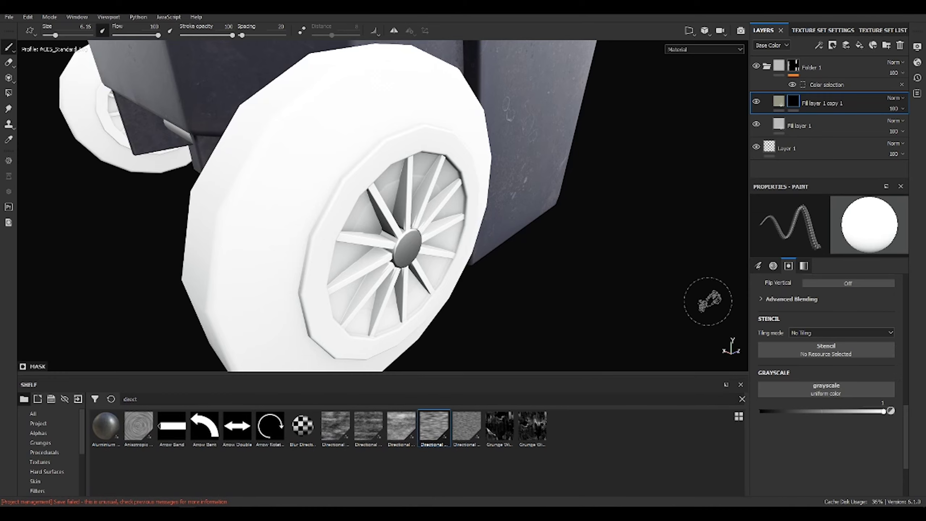
{"action": "left_click_drag", "start_coordinate": [879, 330], "coordinate": [889, 341]}
Set the Directional Noise fill to rotation 90 and scale 2.
{"action": "double_click", "coordinate": [796, 103]}
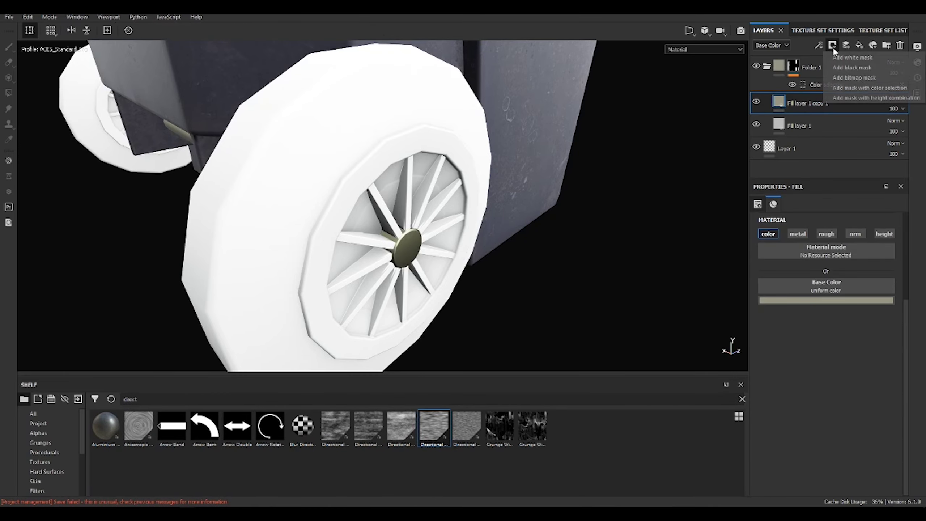
{"action": "left_click", "coordinate": [851, 68]}
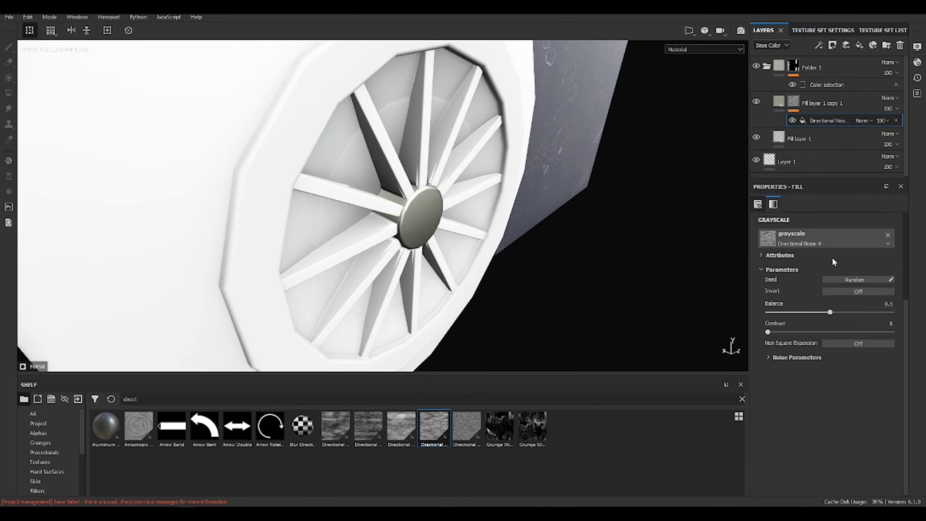
{"action": "scroll", "coordinate": [832, 257], "scroll_direction": "up", "scroll_amount": 3}
{"action": "left_click", "coordinate": [793, 103], "text": "alt"}
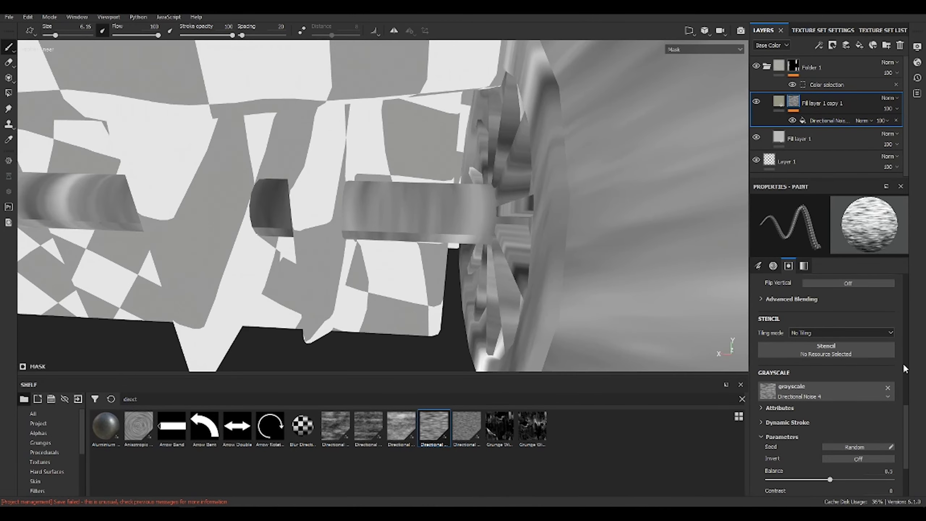
{"action": "left_click", "coordinate": [835, 123]}
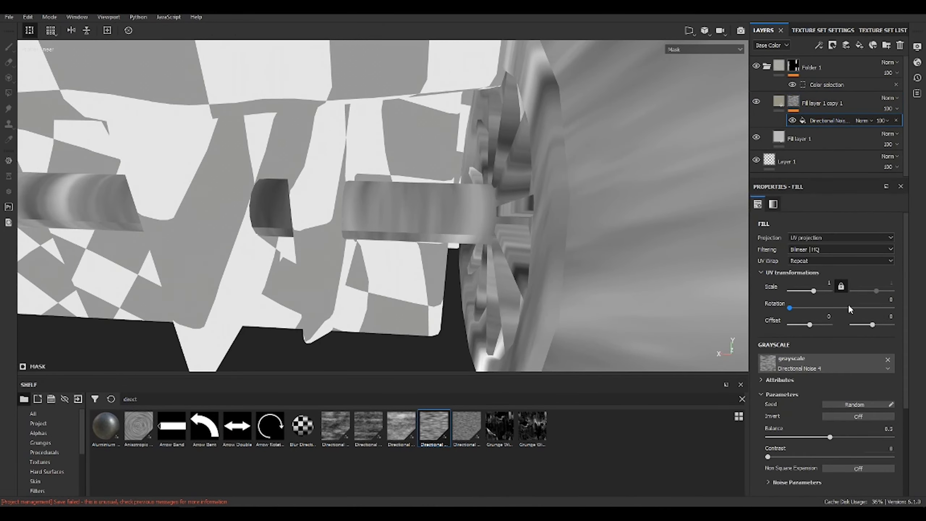
{"action": "left_click_drag", "start_coordinate": [256, 204], "coordinate": [768, 265], "text": "alt"}
{"action": "key", "text": "Return"}
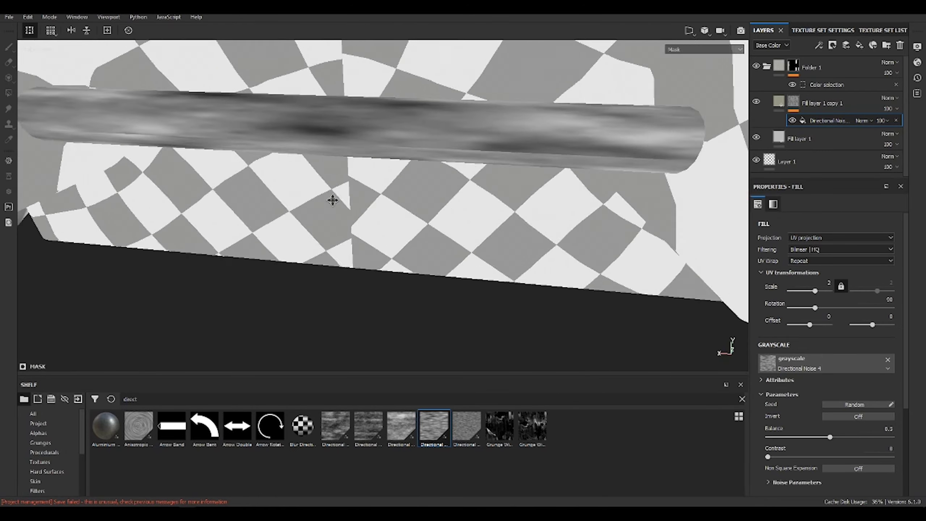
Create a second copy of the fill layer, Fill layer 1 copy 2.
{"action": "mouse_move", "coordinate": [331, 197]}
{"action": "left_mouse_down", "text": "alt"}
{"action": "mouse_move", "coordinate": [469, 234]}
{"action": "mouse_move", "coordinate": [804, 117]}
{"action": "left_mouse_up", "text": "alt"}
{"action": "key", "text": "m"}
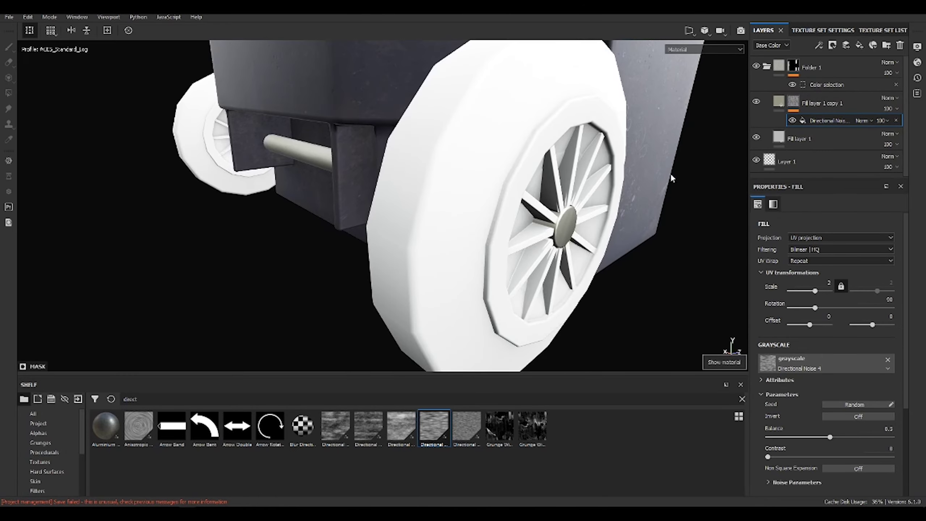
{"action": "left_click", "coordinate": [783, 142]}
{"action": "key", "text": "ctrl+d"}
Turn off copy 2's metal, shift its colour toward yellow, and add a black mask with a fill.
{"action": "left_click", "coordinate": [802, 361]}
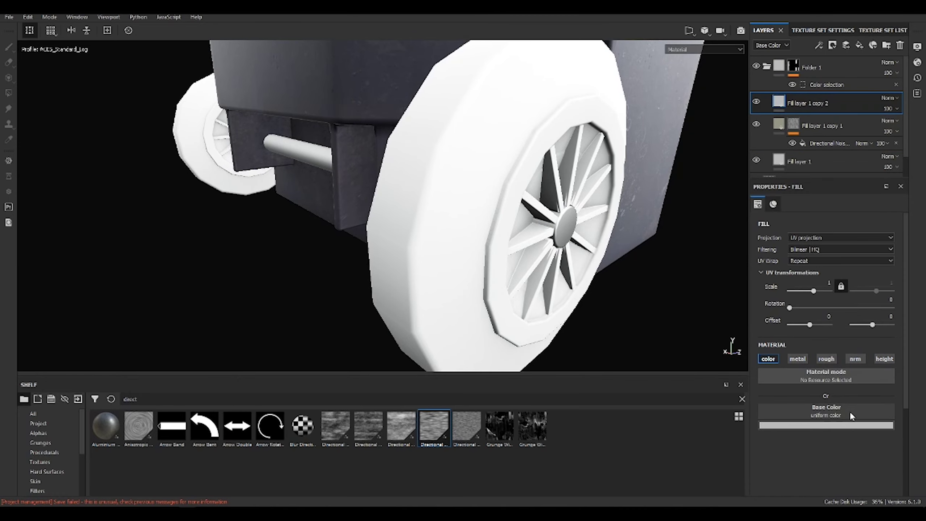
{"action": "left_click", "coordinate": [850, 415]}
{"action": "left_click_drag", "start_coordinate": [875, 403], "coordinate": [878, 371]}
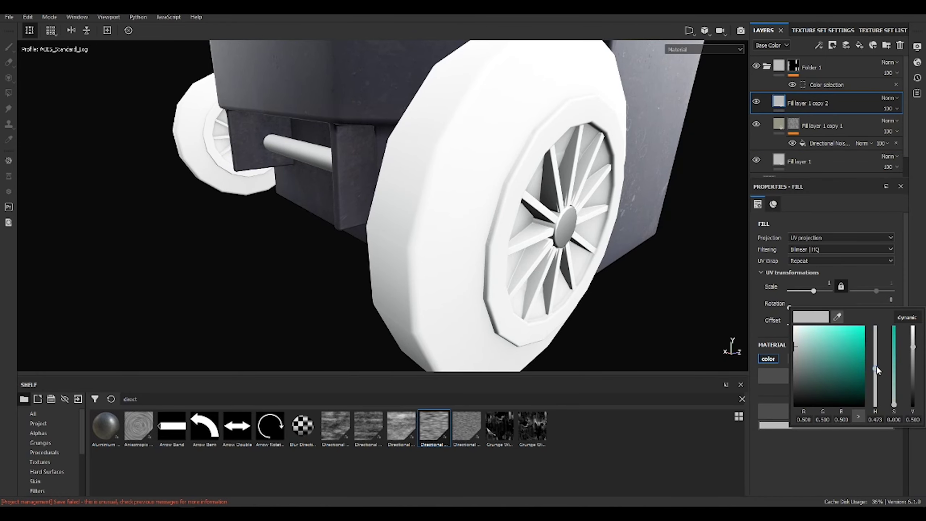
{"action": "left_click", "coordinate": [832, 45]}
{"action": "left_click", "coordinate": [853, 67]}
{"action": "left_click", "coordinate": [819, 45]}
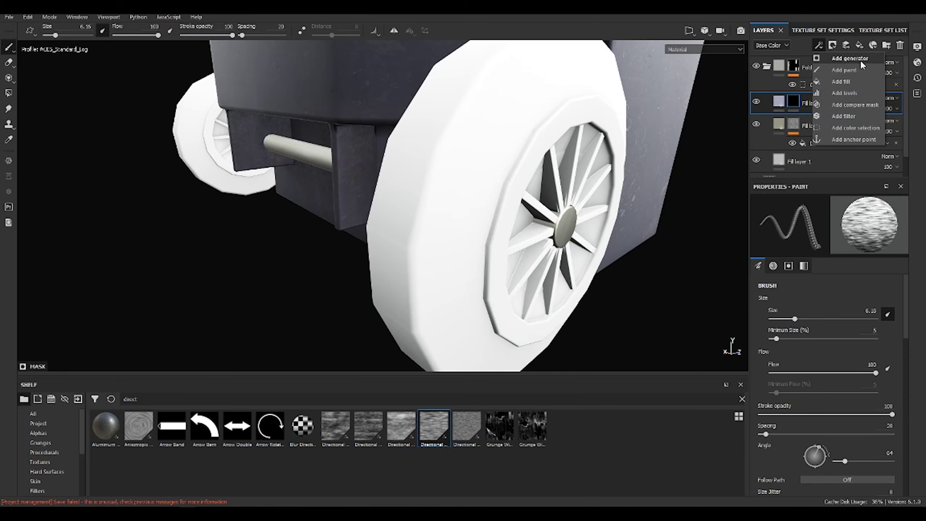
{"action": "left_click", "coordinate": [841, 81]}
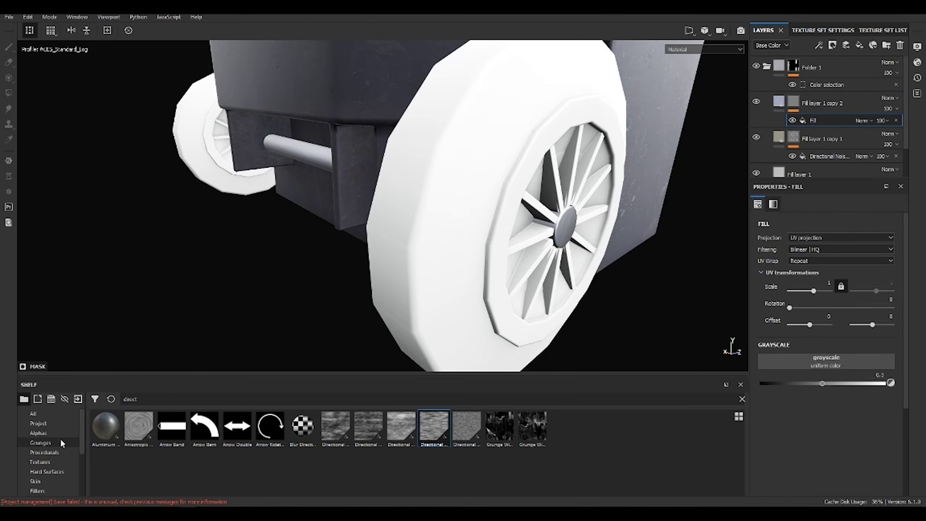
Fill the mask with Grunge Galvanic Large in tri-planar projection.
{"action": "left_click", "coordinate": [40, 442]}
{"action": "left_click", "coordinate": [213, 399]}
{"action": "type", "text": "rust"}
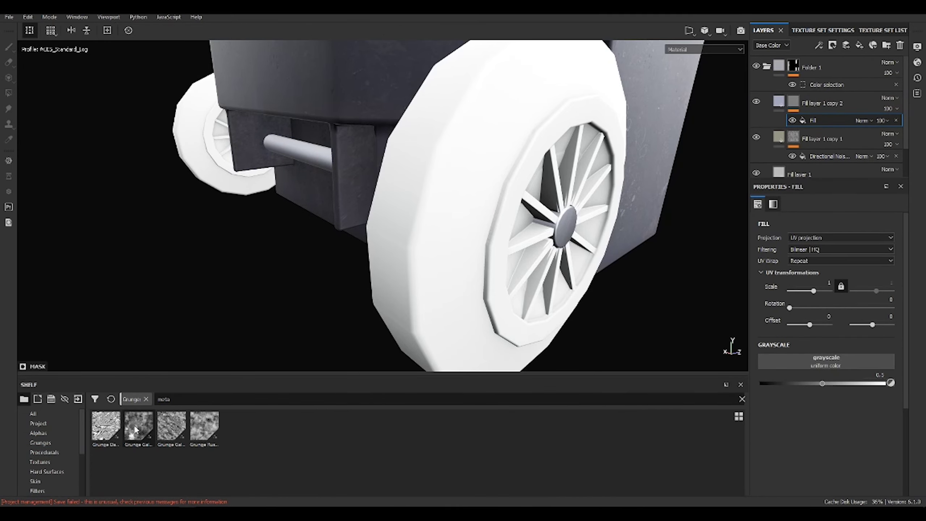
{"action": "left_click_drag", "start_coordinate": [135, 431], "coordinate": [826, 361]}
{"action": "key", "text": "1"}
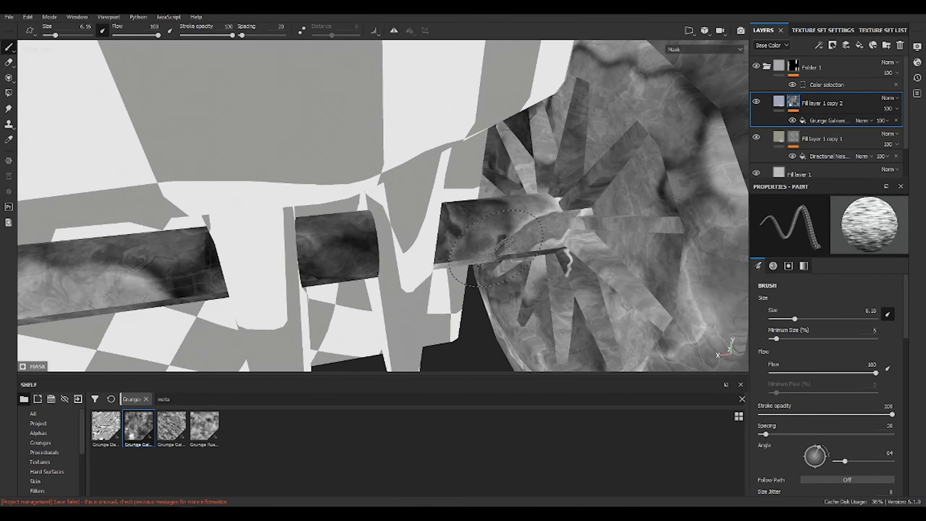
{"action": "left_click", "coordinate": [828, 121]}
{"action": "left_click", "coordinate": [827, 244]}
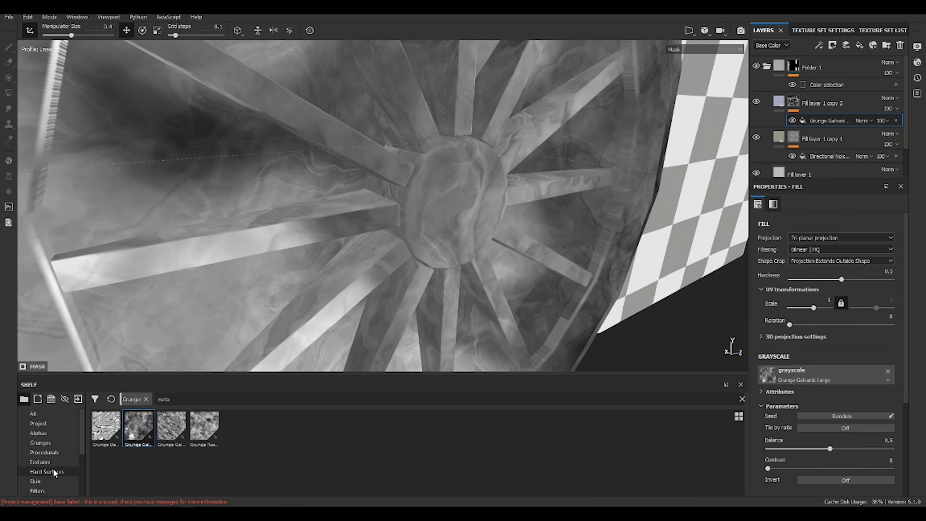
Add the Paint Subtle smart mask, multiplied with the grunge mask.
{"action": "left_click", "coordinate": [53, 491]}
{"action": "type", "text": "cr"}
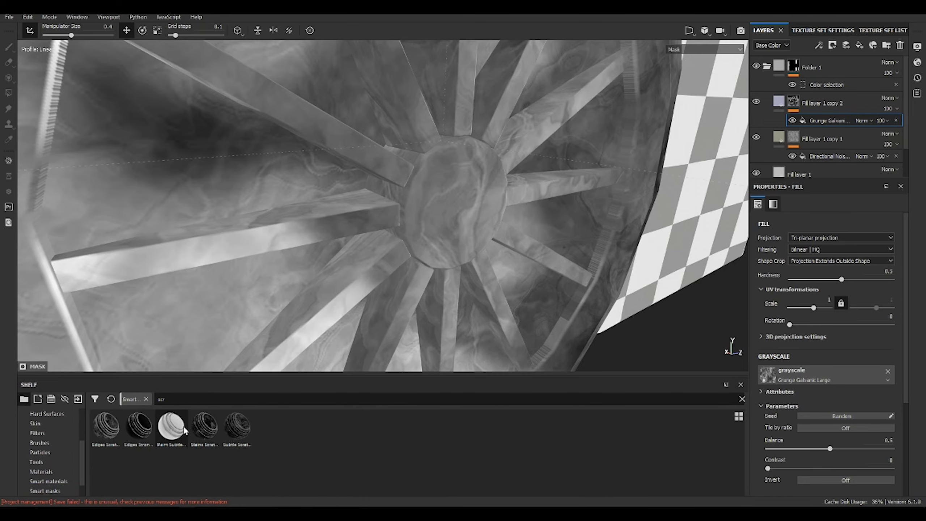
{"action": "mouse_move", "coordinate": [172, 426]}
{"action": "left_mouse_down"}
{"action": "mouse_move", "coordinate": [823, 107]}
{"action": "mouse_move", "coordinate": [804, 109]}
{"action": "left_mouse_up"}
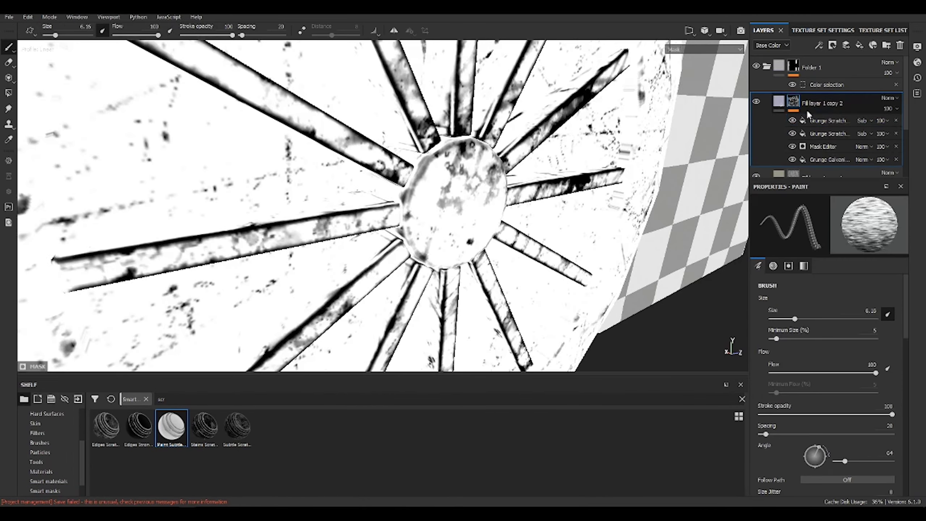
{"action": "left_click", "coordinate": [864, 147]}
{"action": "left_click", "coordinate": [883, 195]}
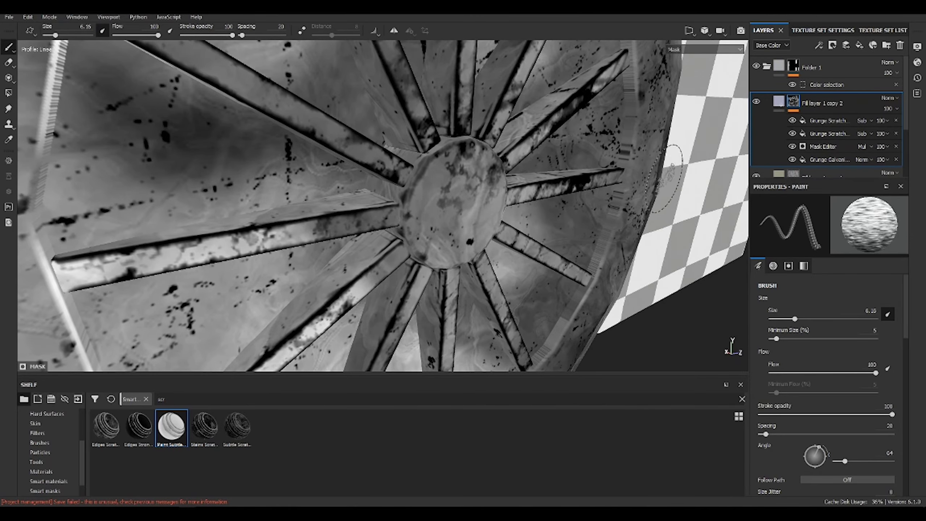
{"action": "key", "text": "f"}
{"action": "left_click_drag", "start_coordinate": [401, 219], "coordinate": [280, 188], "text": "alt"}
{"action": "key", "text": "m"}
{"action": "scroll", "coordinate": [280, 189], "scroll_direction": "up", "scroll_amount": 3}
{"action": "scroll", "coordinate": [280, 189], "scroll_direction": "up", "scroll_amount": 5}
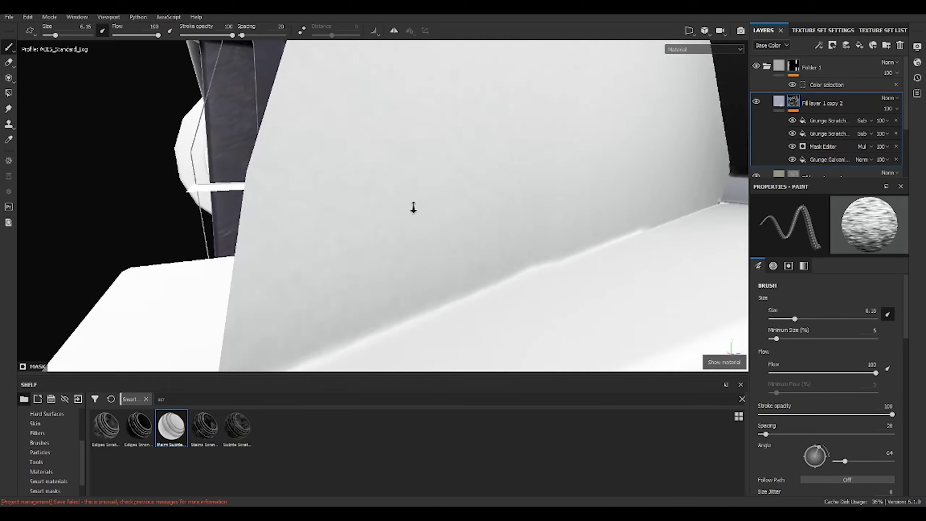
{"action": "mouse_move", "coordinate": [413, 207]}
{"action": "left_mouse_down", "text": "alt"}
{"action": "mouse_move", "coordinate": [503, 205]}
{"action": "mouse_move", "coordinate": [291, 221]}
{"action": "left_mouse_up", "text": "alt"}
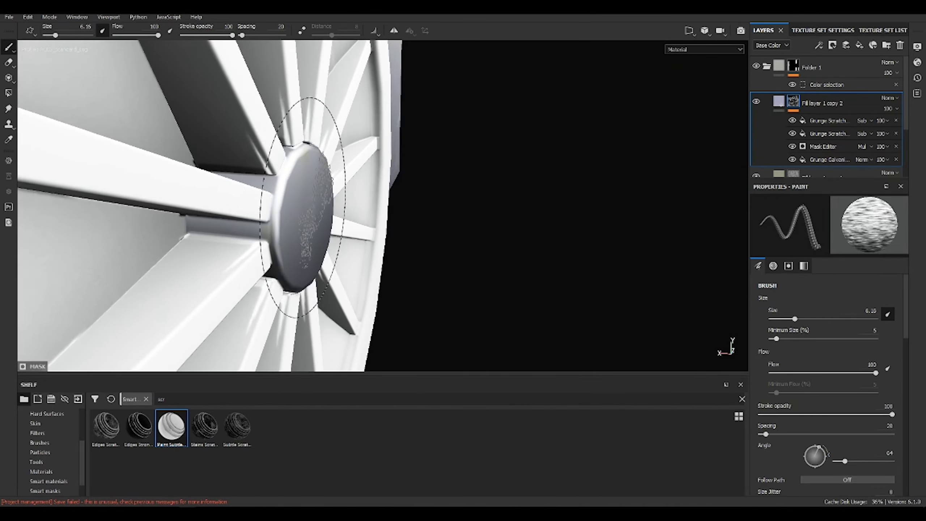
{"action": "mouse_move", "coordinate": [300, 330]}
{"action": "left_mouse_down", "text": "alt"}
{"action": "mouse_move", "coordinate": [541, 231]}
{"action": "mouse_move", "coordinate": [419, 224]}
{"action": "left_mouse_up", "text": "alt"}
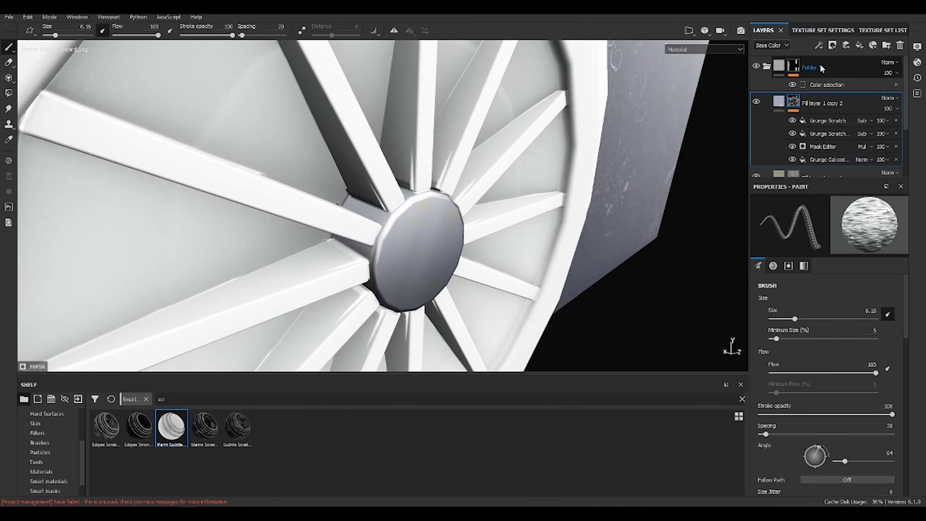
Add a new dirt fill layer with a greyish-olive base colour.
{"action": "left_click", "coordinate": [859, 46]}
{"action": "type", "text": "dirt"}
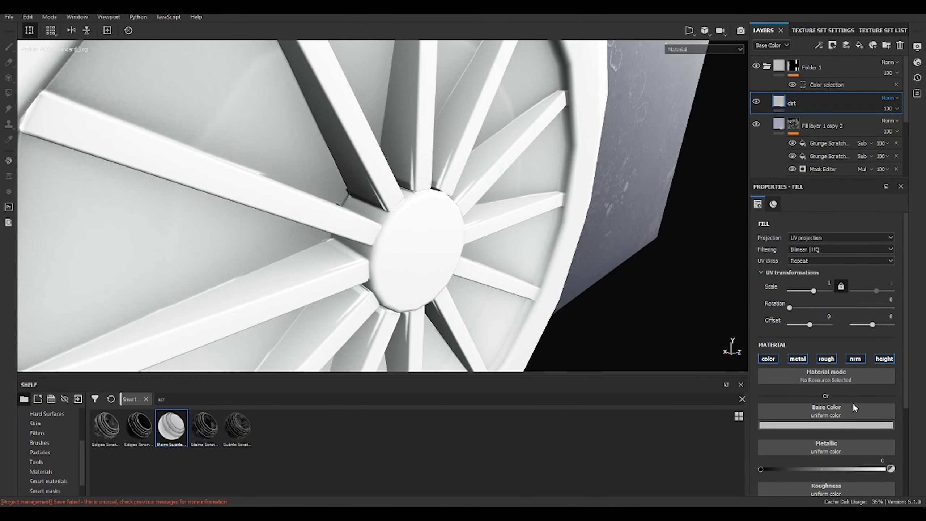
{"action": "left_click", "coordinate": [853, 425]}
{"action": "left_click_drag", "start_coordinate": [804, 351], "coordinate": [807, 368]}
{"action": "left_click_drag", "start_coordinate": [907, 375], "coordinate": [877, 400]}
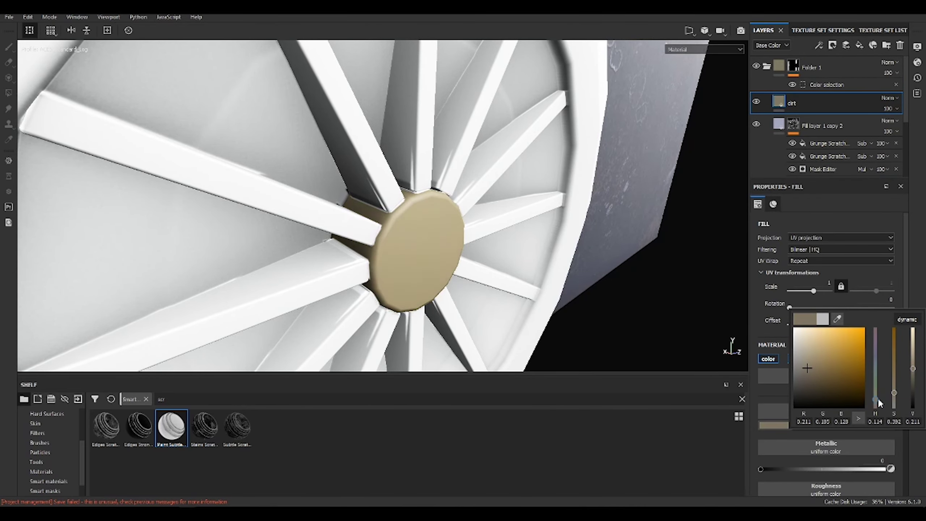
{"action": "left_click", "coordinate": [803, 375]}
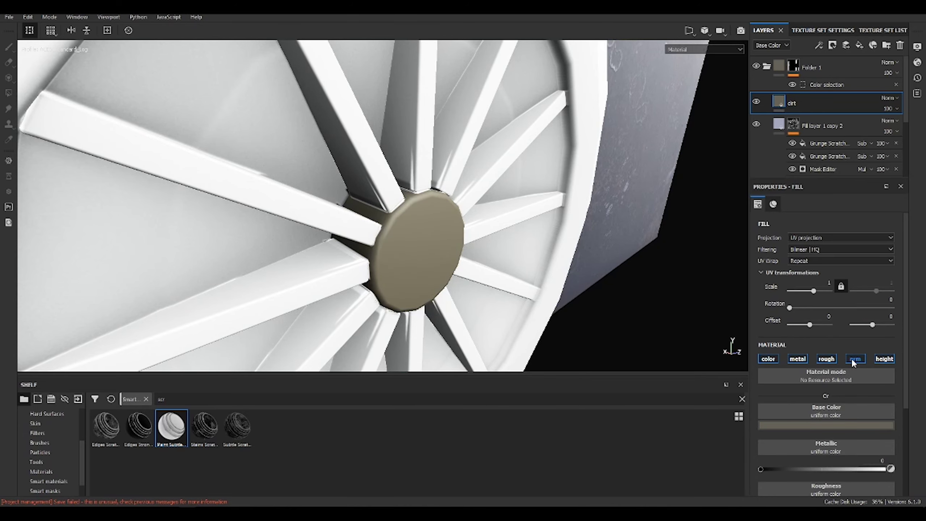
Give the dirt layer a black mask filled with grunge texture 14.
{"action": "left_click", "coordinate": [833, 46]}
{"action": "left_click", "coordinate": [846, 69]}
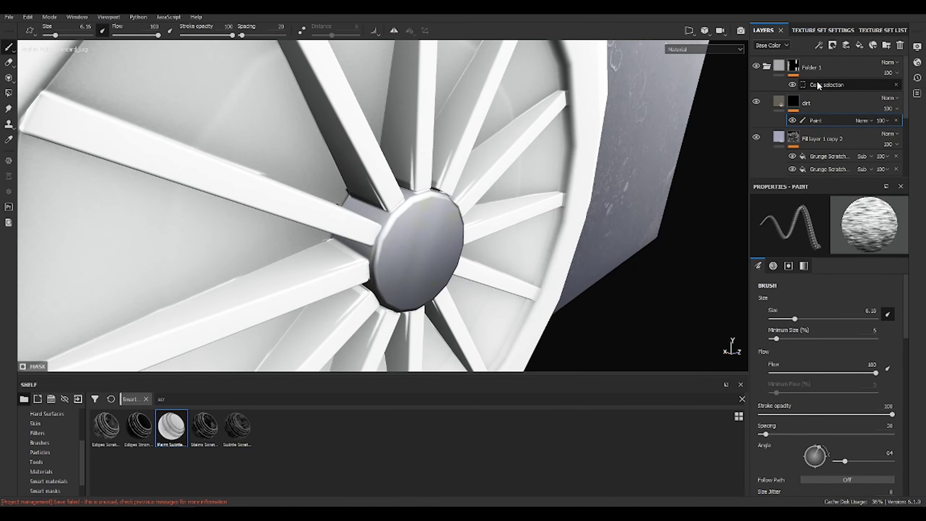
{"action": "left_click", "coordinate": [819, 46]}
{"action": "left_click", "coordinate": [841, 82]}
{"action": "left_click", "coordinate": [146, 399]}
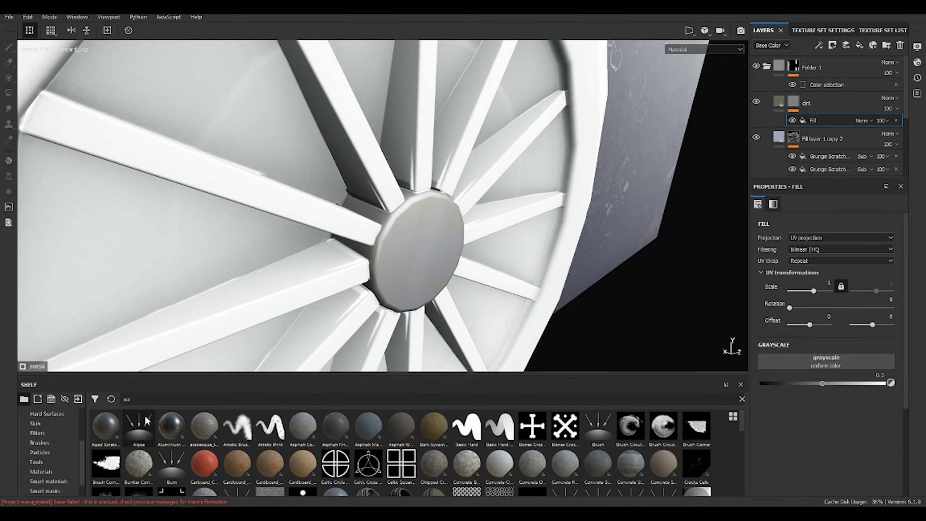
{"action": "type", "text": "gruge"}
{"action": "left_click_drag", "start_coordinate": [270, 425], "coordinate": [826, 361]}
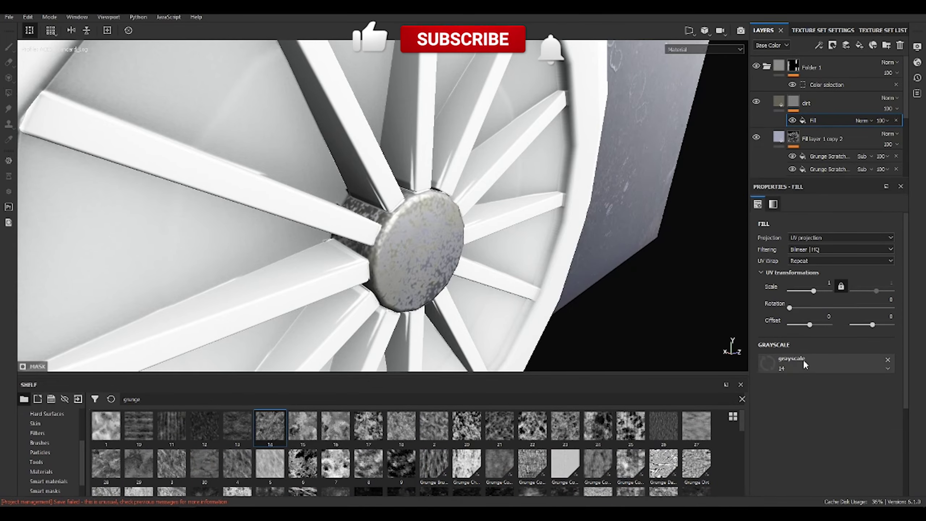
{"action": "mouse_move", "coordinate": [510, 256]}
{"action": "left_mouse_down", "text": "alt"}
{"action": "mouse_move", "coordinate": [560, 310]}
{"action": "mouse_move", "coordinate": [456, 329]}
{"action": "left_mouse_up", "text": "alt"}
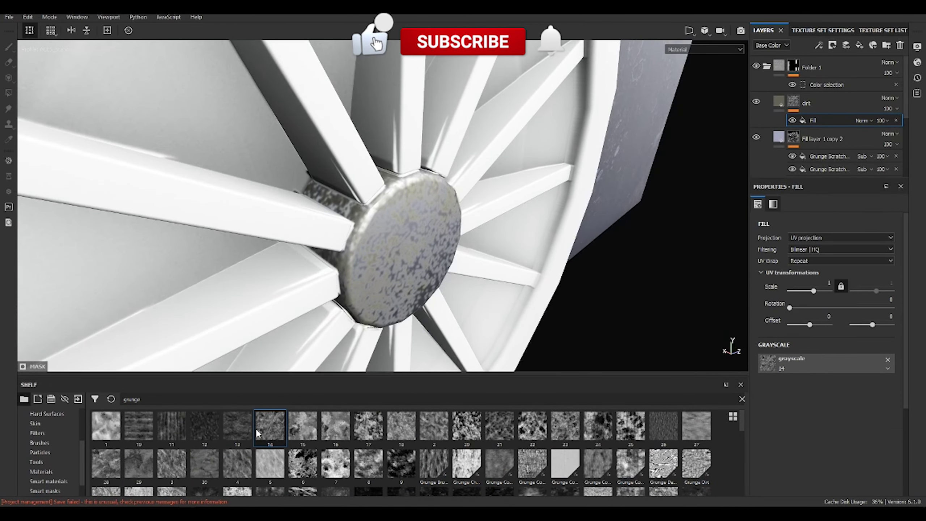
Add the Dust Stained smart mask and make the dirt fill tri-planar at scale 2.
{"action": "left_click", "coordinate": [45, 471]}
{"action": "type", "text": "sab"}
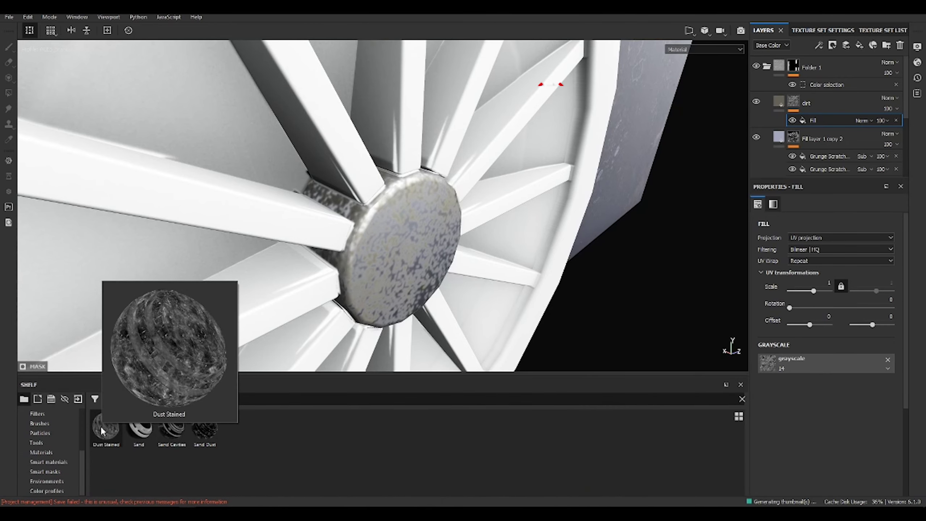
{"action": "left_click_drag", "start_coordinate": [107, 427], "coordinate": [148, 431]}
{"action": "left_click_drag", "start_coordinate": [793, 98], "coordinate": [794, 102]}
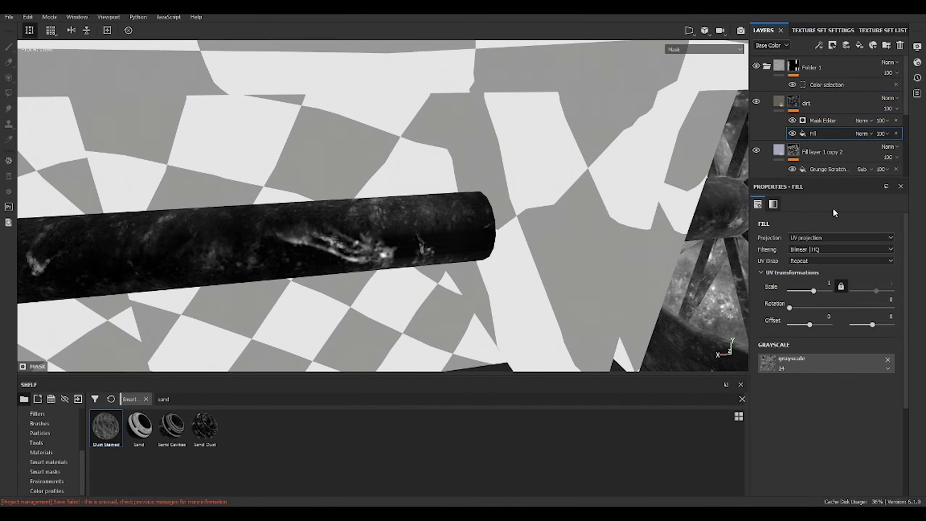
{"action": "left_click", "coordinate": [839, 237]}
{"action": "left_click", "coordinate": [838, 249]}
{"action": "mouse_move", "coordinate": [584, 244]}
{"action": "left_mouse_down", "text": "alt"}
{"action": "mouse_move", "coordinate": [249, 162]}
{"action": "mouse_move", "coordinate": [651, 189]}
{"action": "left_mouse_up", "text": "alt"}
{"action": "key", "text": "Return"}
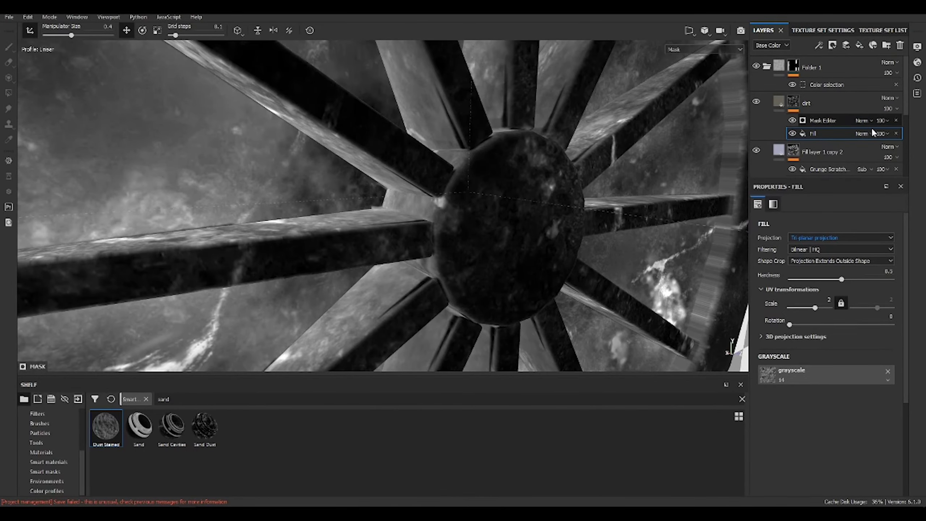
{"action": "left_click", "coordinate": [822, 121]}
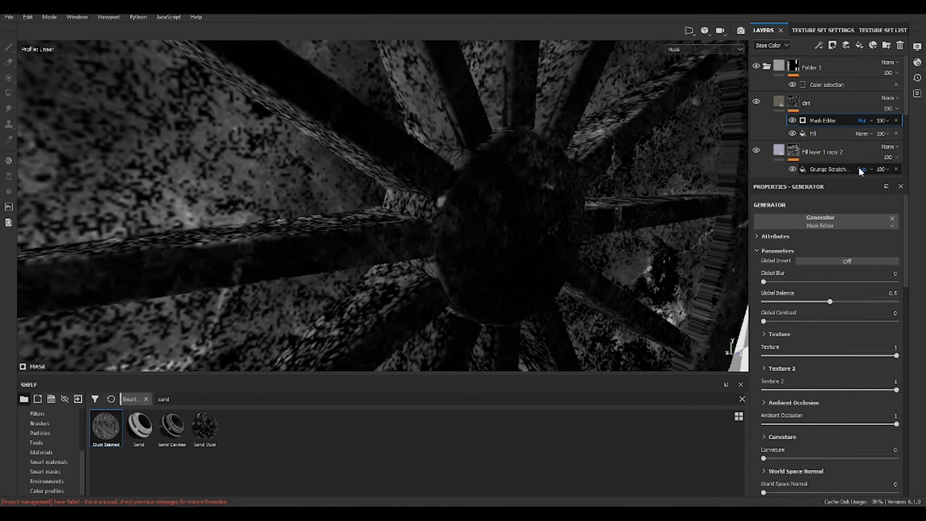
{"action": "mouse_move", "coordinate": [405, 182]}
{"action": "left_mouse_down", "text": "alt"}
{"action": "mouse_move", "coordinate": [571, 255]}
{"action": "mouse_move", "coordinate": [219, 237]}
{"action": "mouse_move", "coordinate": [405, 241]}
{"action": "mouse_move", "coordinate": [428, 209]}
{"action": "left_mouse_up", "text": "alt"}
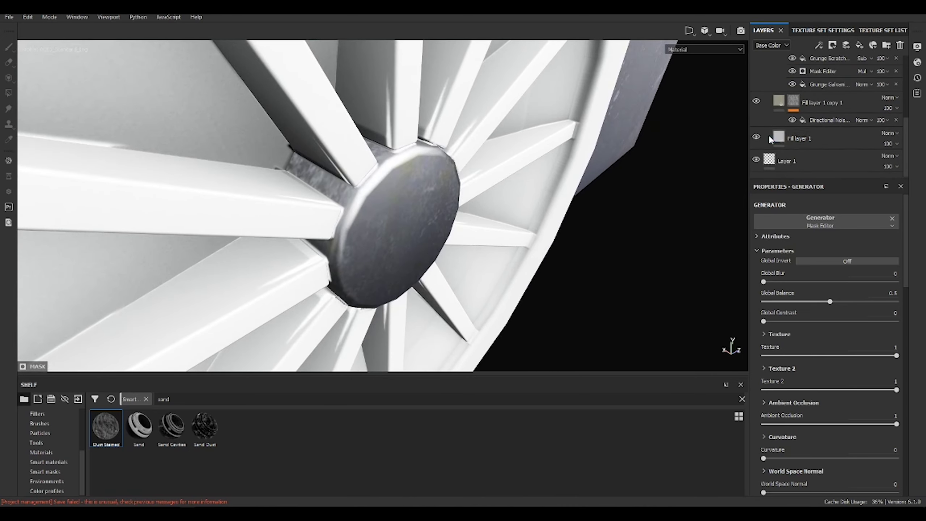
Enable roughness on Fill layer 1 copy 1 at about 0.8, duplicate it, then lower it slightly.
{"action": "left_click", "coordinate": [773, 100]}
{"action": "scroll", "coordinate": [812, 391], "scroll_direction": "down", "scroll_amount": 3}
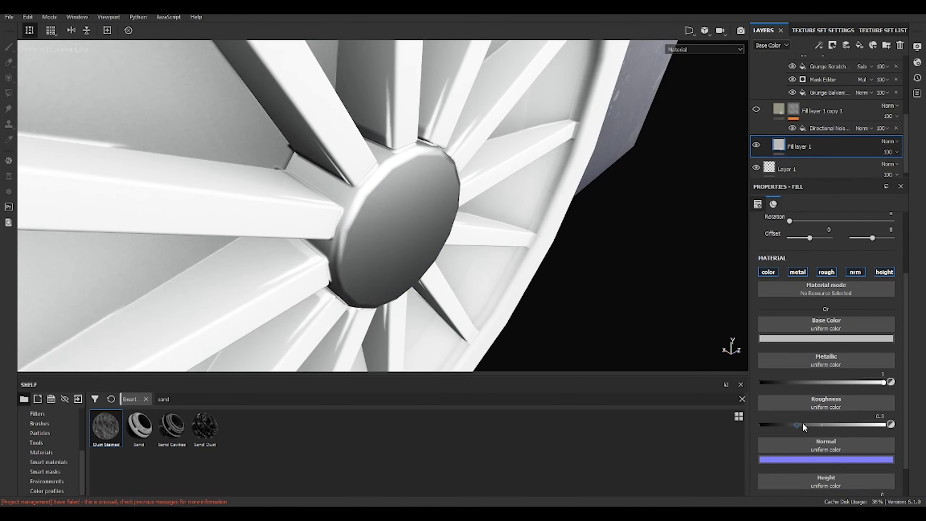
{"action": "left_click", "coordinate": [766, 112]}
{"action": "left_click", "coordinate": [826, 271]}
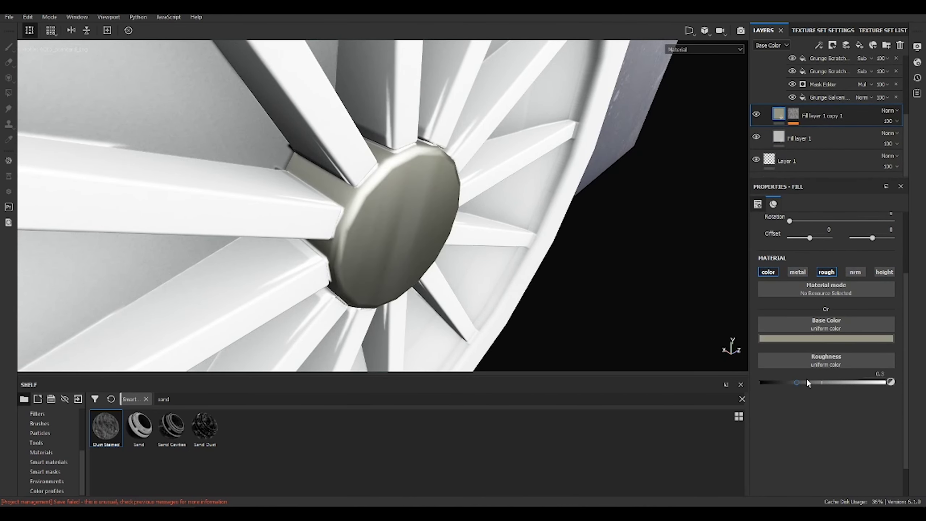
{"action": "mouse_move", "coordinate": [806, 380]}
{"action": "left_mouse_down"}
{"action": "mouse_move", "coordinate": [859, 370]}
{"action": "mouse_move", "coordinate": [840, 383]}
{"action": "mouse_move", "coordinate": [855, 382]}
{"action": "left_mouse_up"}
{"action": "key", "text": "ctrl+d"}
{"action": "left_click_drag", "start_coordinate": [473, 226], "coordinate": [426, 252], "text": "alt"}
In the roughness-only view, lower Fill layer 1's roughness to about 0.54.
{"action": "key", "text": "c"}
{"action": "left_click_drag", "start_coordinate": [856, 382], "coordinate": [860, 383]}
{"action": "left_click", "coordinate": [778, 143]}
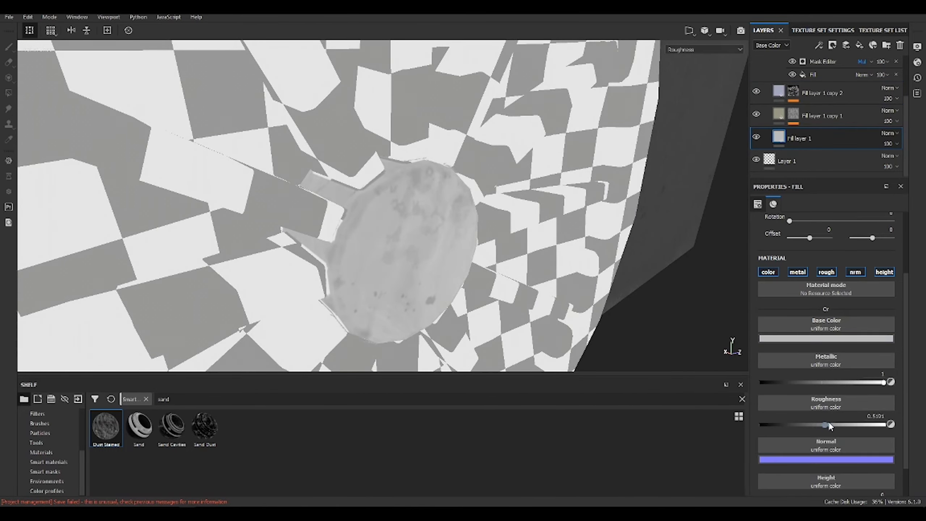
{"action": "left_click_drag", "start_coordinate": [826, 423], "coordinate": [828, 425]}
{"action": "mouse_move", "coordinate": [365, 204]}
{"action": "left_mouse_down", "text": "alt"}
{"action": "mouse_move", "coordinate": [255, 153]}
{"action": "mouse_move", "coordinate": [492, 228]}
{"action": "left_mouse_up", "text": "alt"}
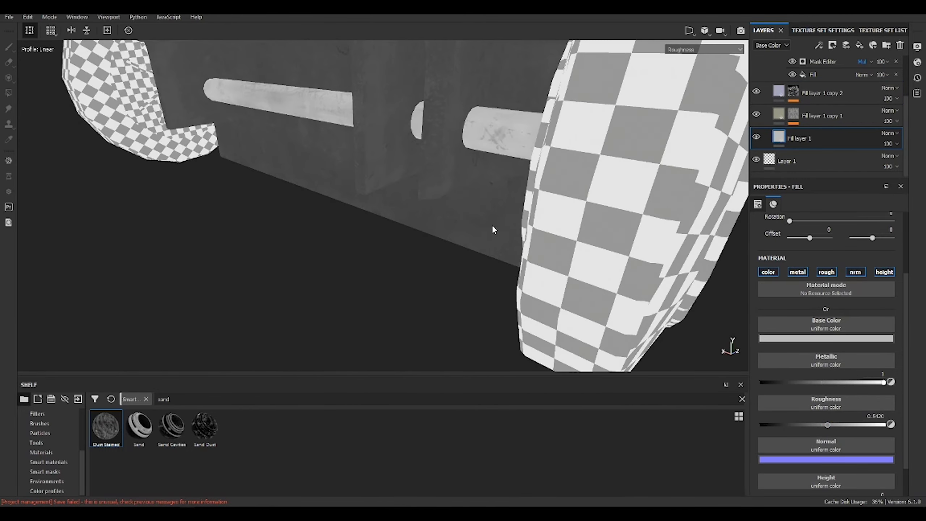
{"action": "scroll", "coordinate": [531, 292], "scroll_direction": "up", "scroll_amount": 5}
{"action": "scroll", "coordinate": [783, 102], "scroll_direction": "up", "scroll_amount": 3}
Select the dirt layer and return the viewport to the full material view.
{"action": "left_click", "coordinate": [783, 102]}
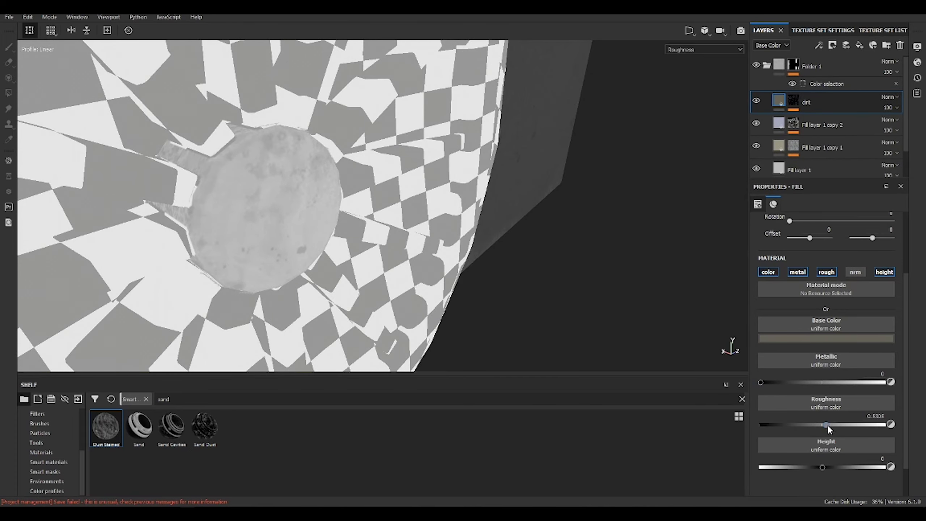
{"action": "key", "text": "m"}
{"action": "scroll", "coordinate": [429, 197], "scroll_direction": "up", "scroll_amount": 2}
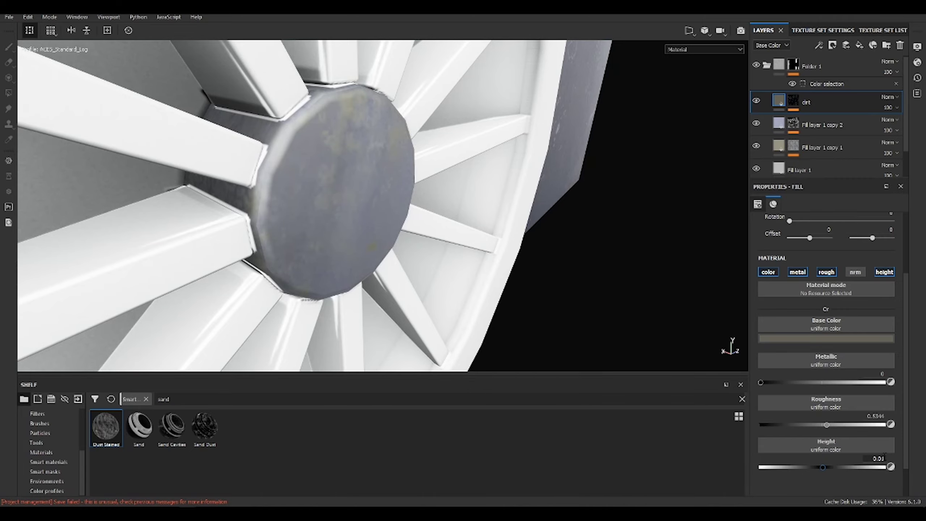
{"action": "scroll", "coordinate": [347, 238], "scroll_direction": "up", "scroll_amount": 2}
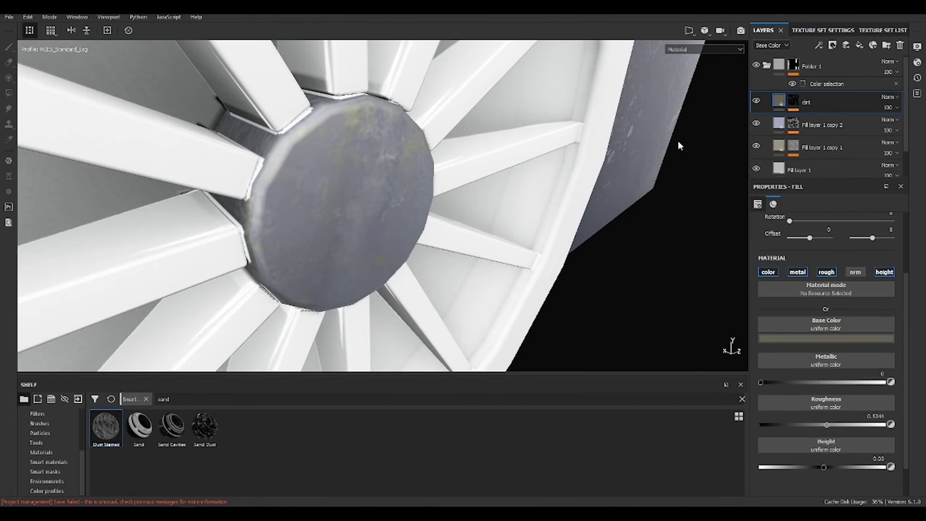
{"action": "scroll", "coordinate": [679, 146], "scroll_direction": "down", "scroll_amount": 5}
{"action": "scroll", "coordinate": [824, 128], "scroll_direction": "down", "scroll_amount": 1}
Adjust another fill layer's base colour in its colour picker.
{"action": "left_click", "coordinate": [799, 139]}
{"action": "left_click", "coordinate": [826, 339]}
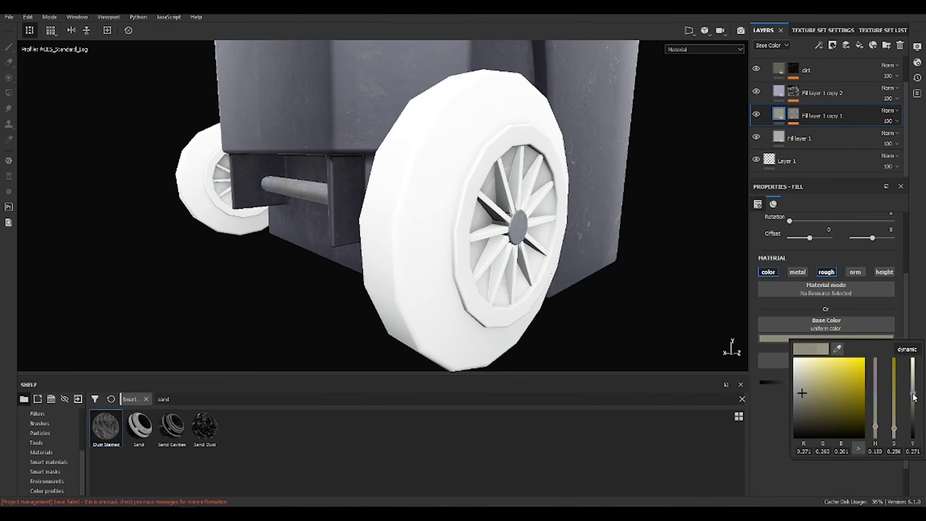
{"action": "left_click", "coordinate": [779, 94]}
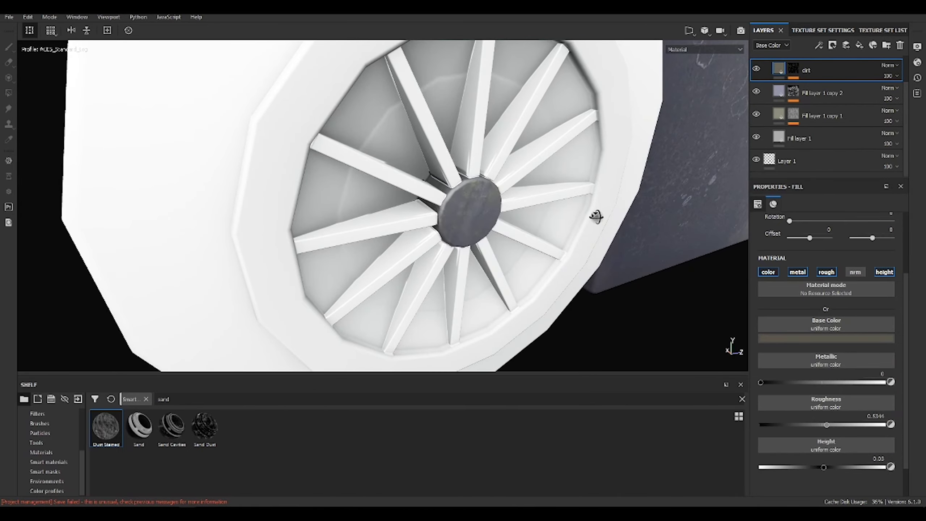
{"action": "left_click_drag", "start_coordinate": [596, 213], "coordinate": [427, 287], "text": "alt"}
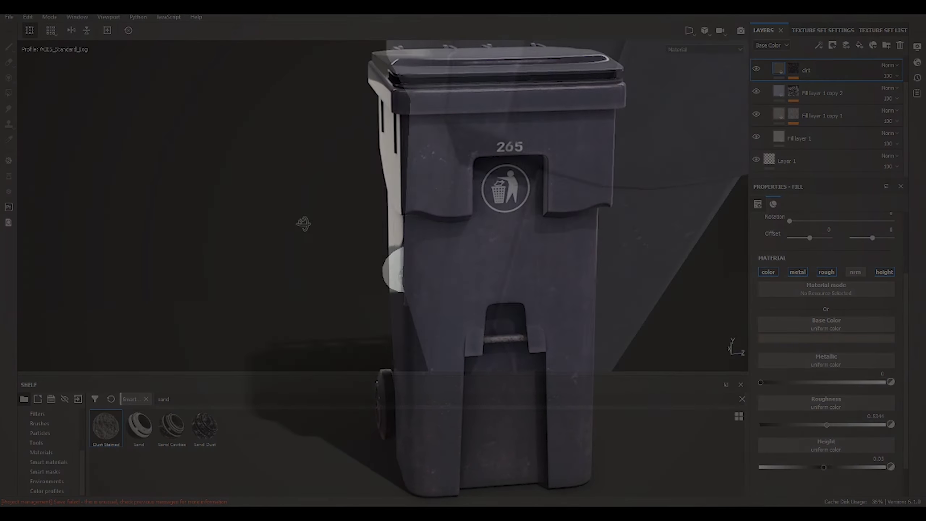